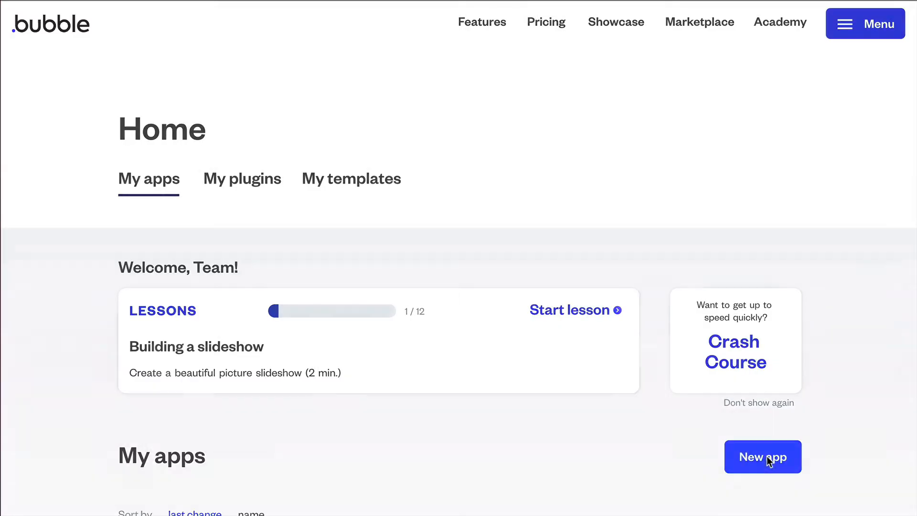
Step: Start a new app named BubbleSaaSDemo and enter "Embed Bubble as a SaaS App" as the details of what is being built
left_click(767, 457)
type("BubbleSaaS")
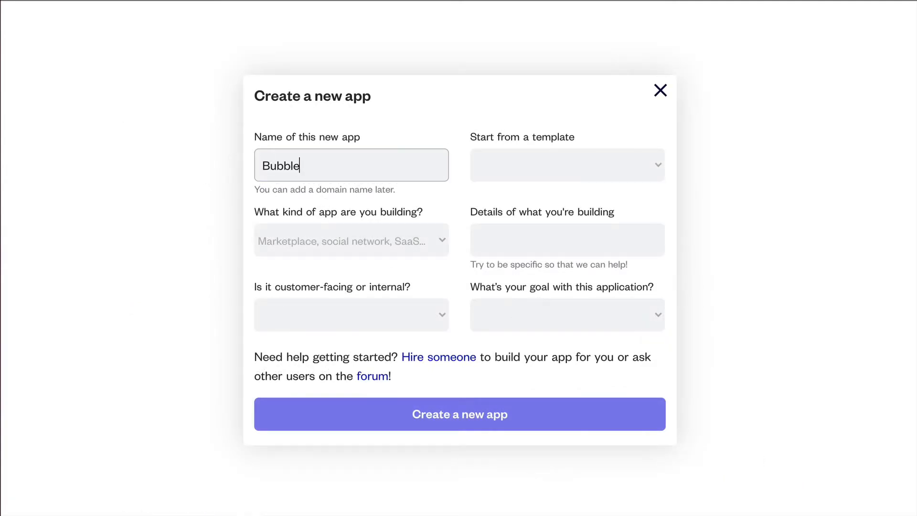
type("Demo")
left_click(567, 240)
type("Embed Bubbl")
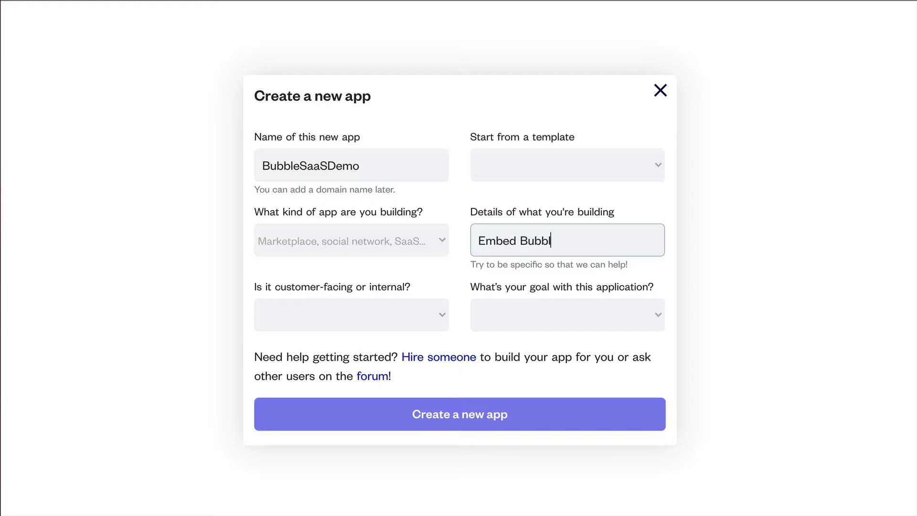
type("e as a SaaS App")
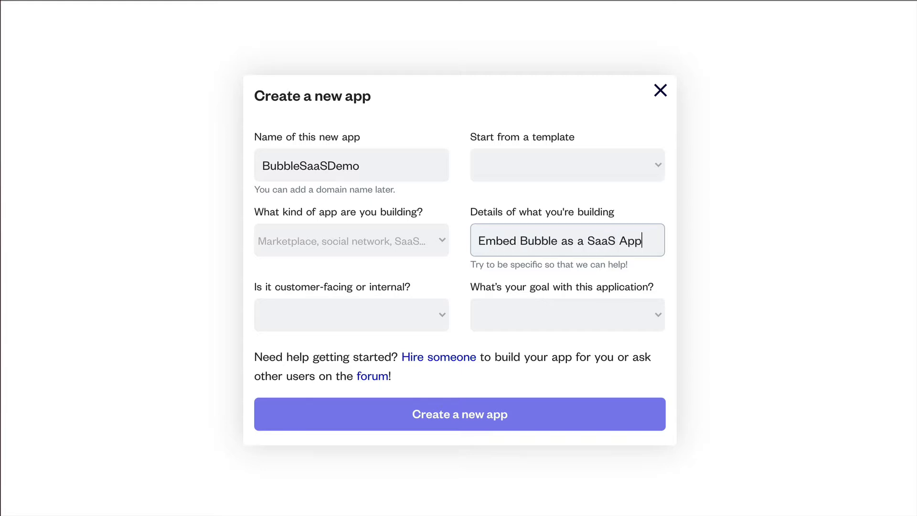
Step: Set the app's goal to Start a business, its audience to External or customer-facing, and its kind to Saas
left_click(523, 320)
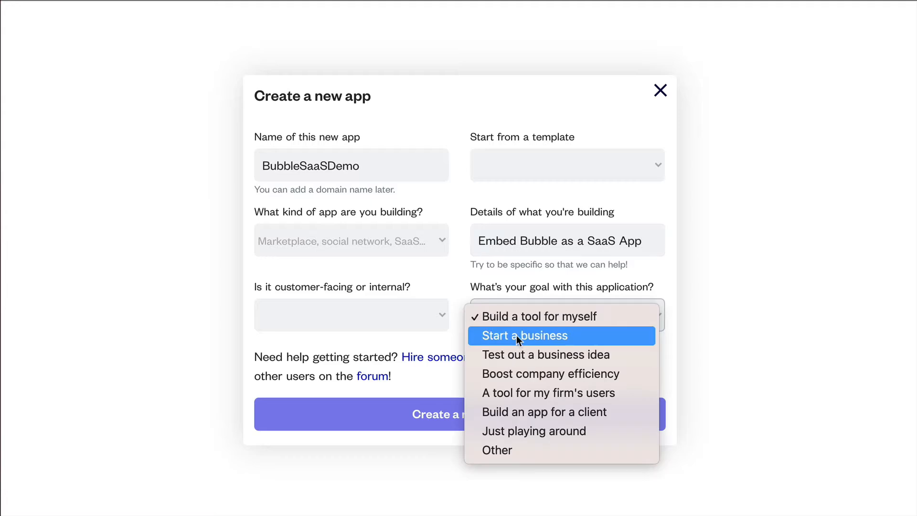
left_click(517, 335)
left_click(385, 321)
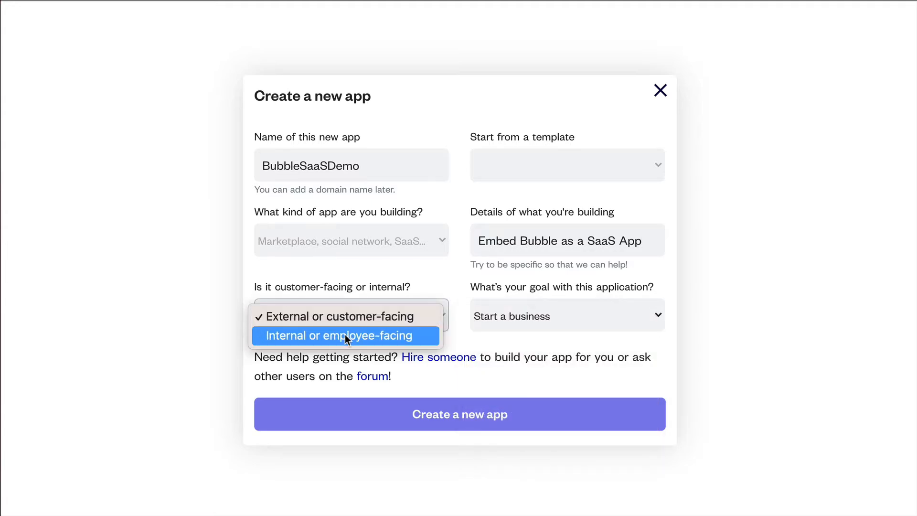
left_click(340, 315)
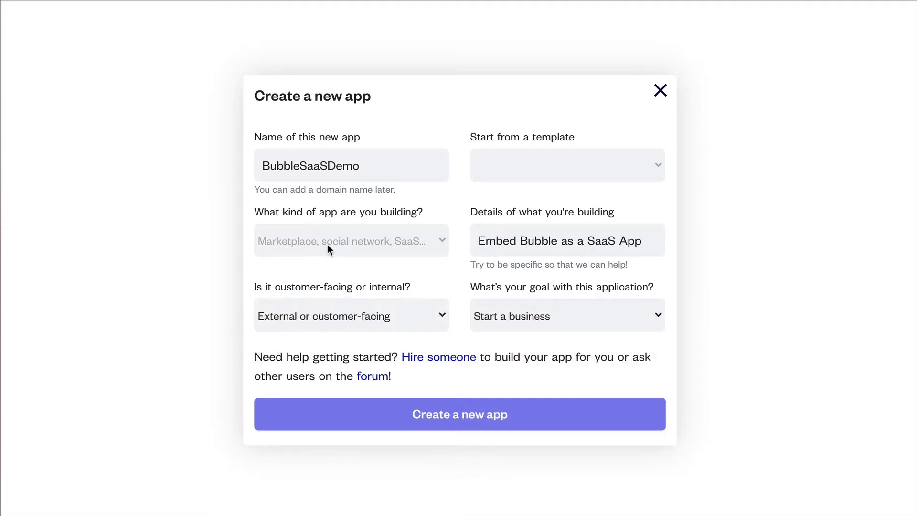
left_click(335, 241)
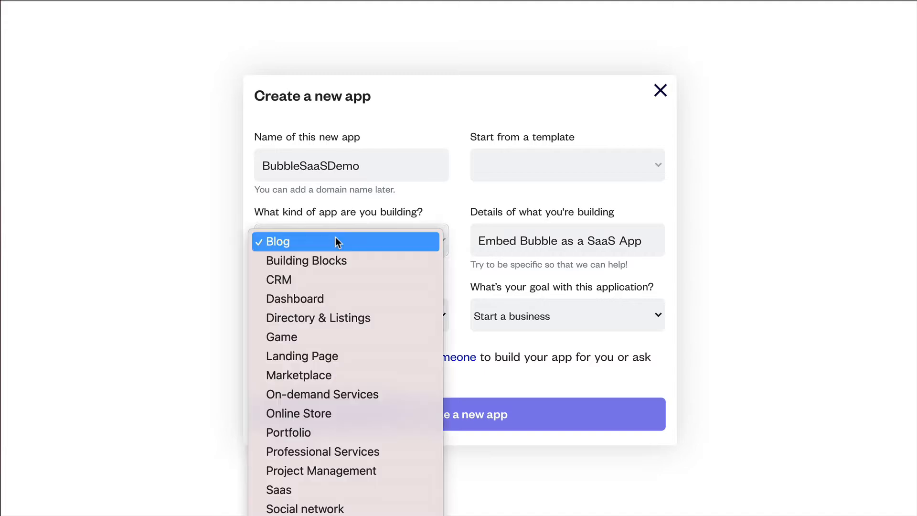
left_click(304, 487)
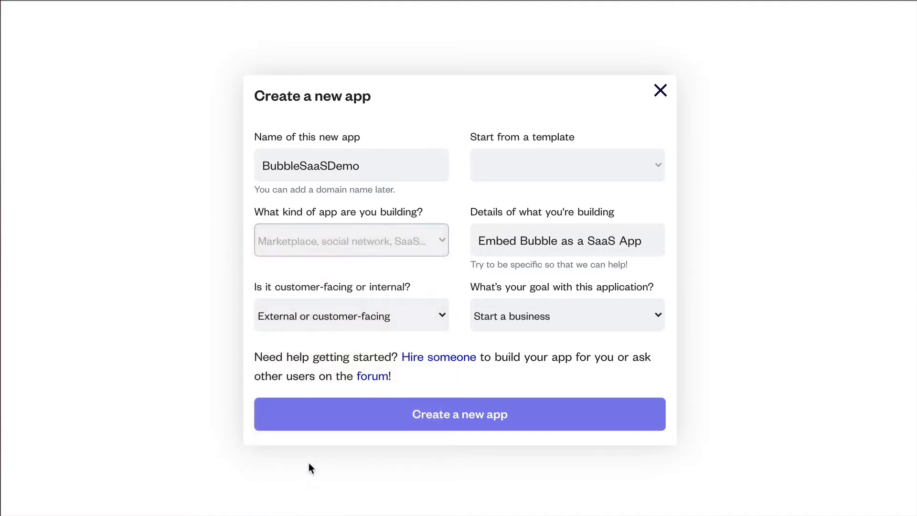
Step: Create the app with a blank starting page and dismiss the New Application Assistant
left_click(466, 418)
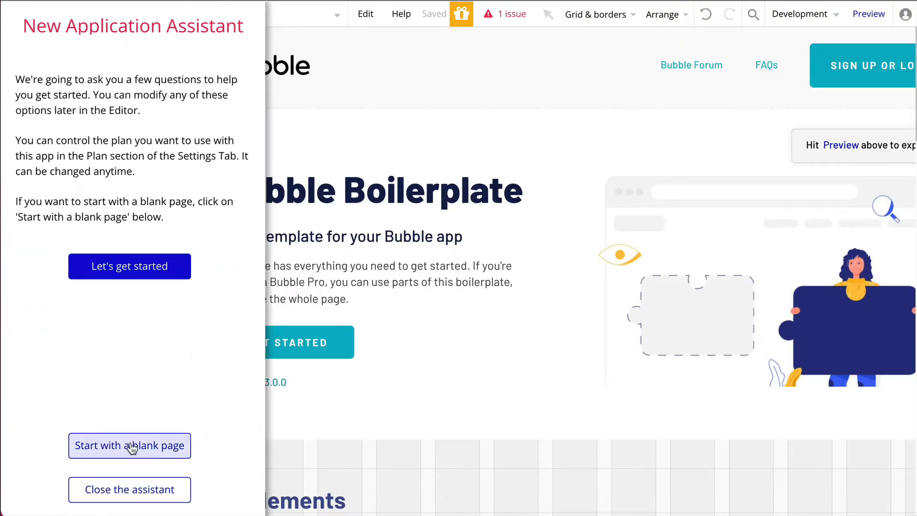
left_click(153, 444)
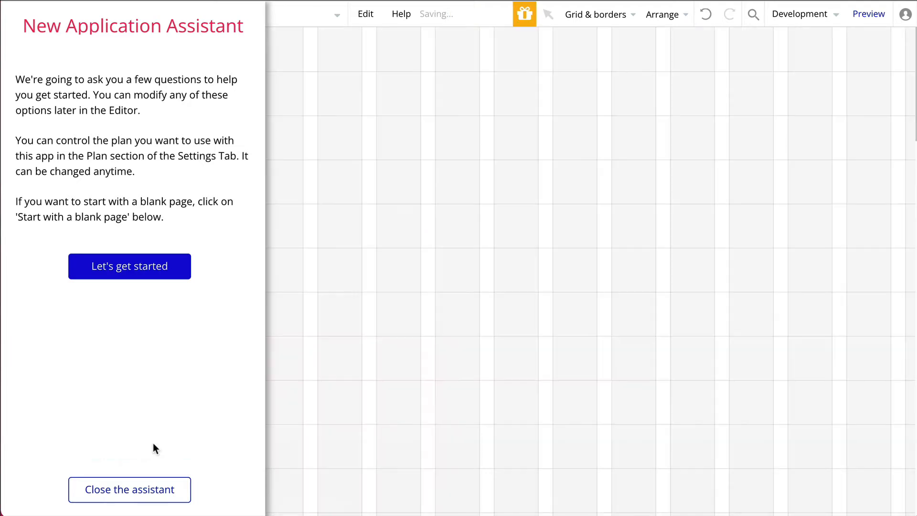
left_click(118, 490)
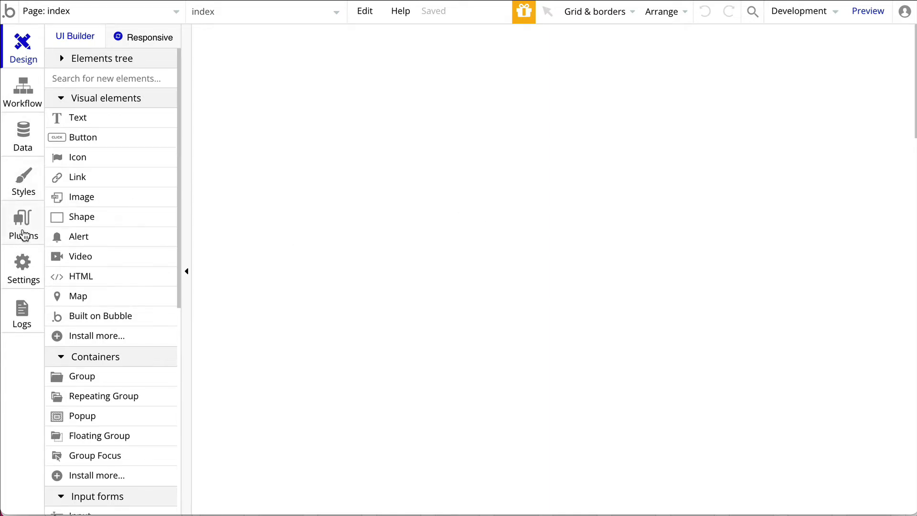
Step: Install the API Connector plugin in the app and close the plugin installer
left_click(25, 238)
left_click(230, 52)
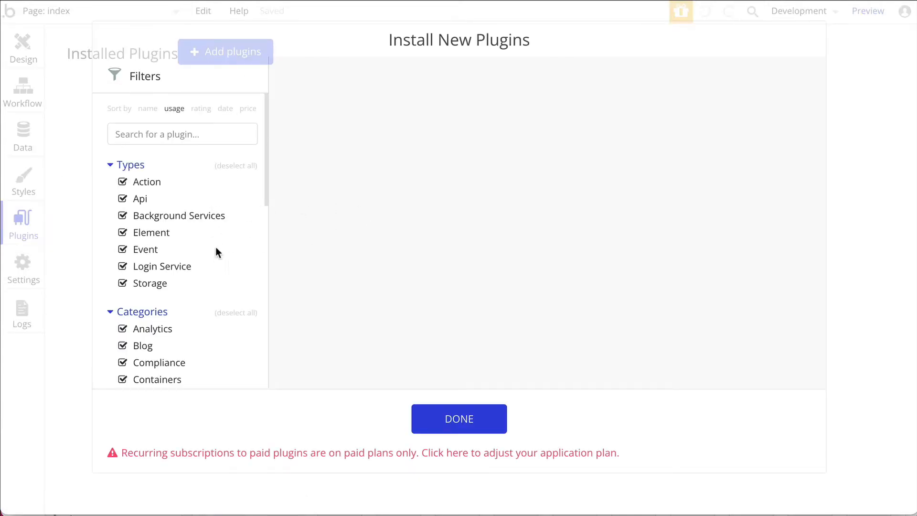
scroll(180, 274, "down", 10)
scroll(181, 277, "up", 8)
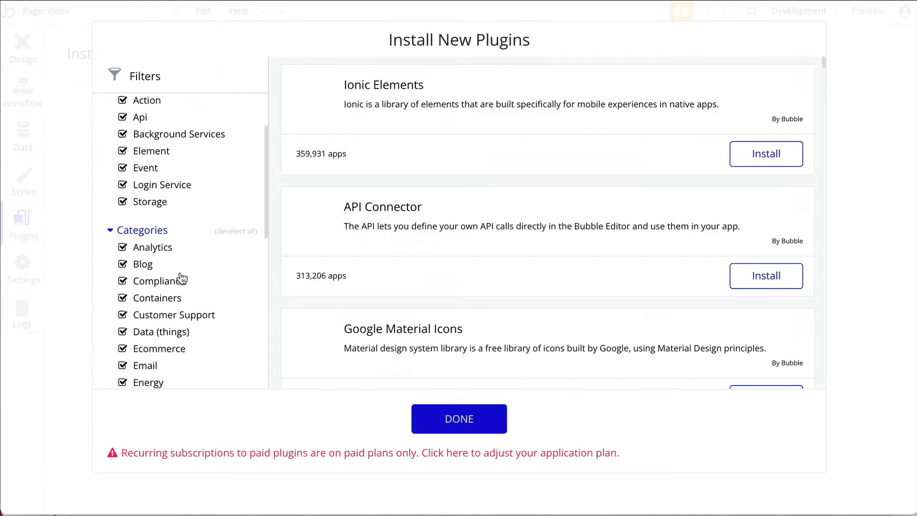
scroll(180, 277, "up", 2)
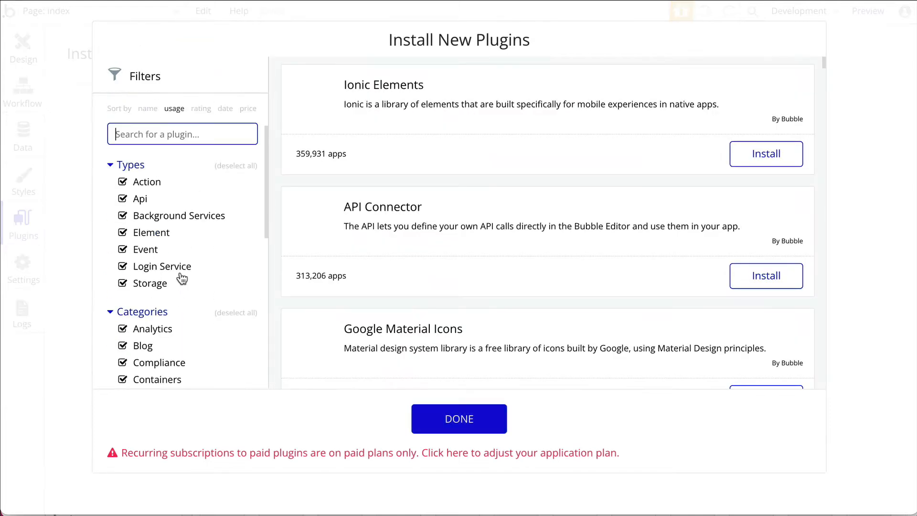
left_click(763, 278)
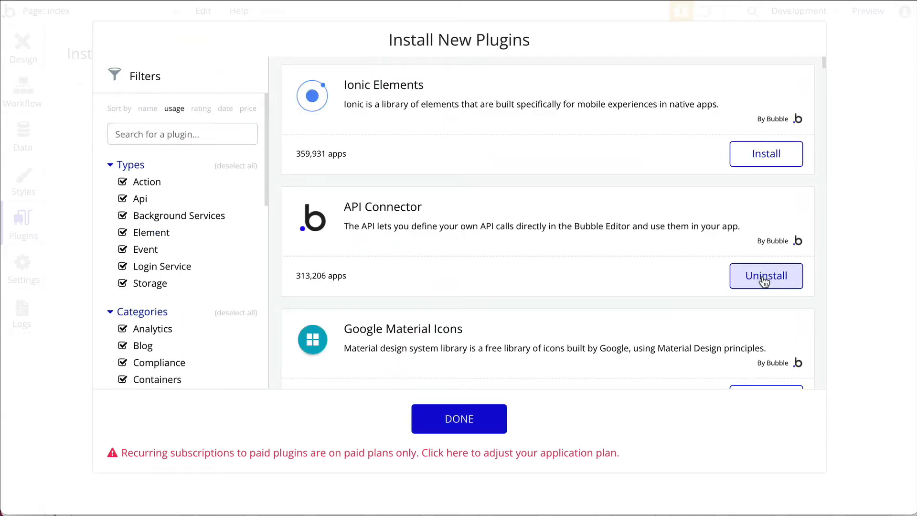
left_click(460, 420)
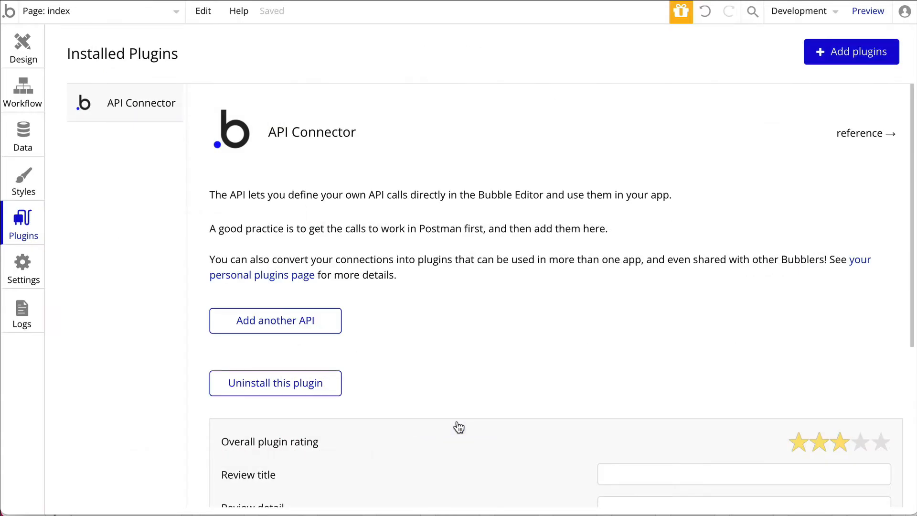
Step: Add an API named fetchUser to the API Connector and set its authentication to HTTP Basic Auth
left_click(276, 324)
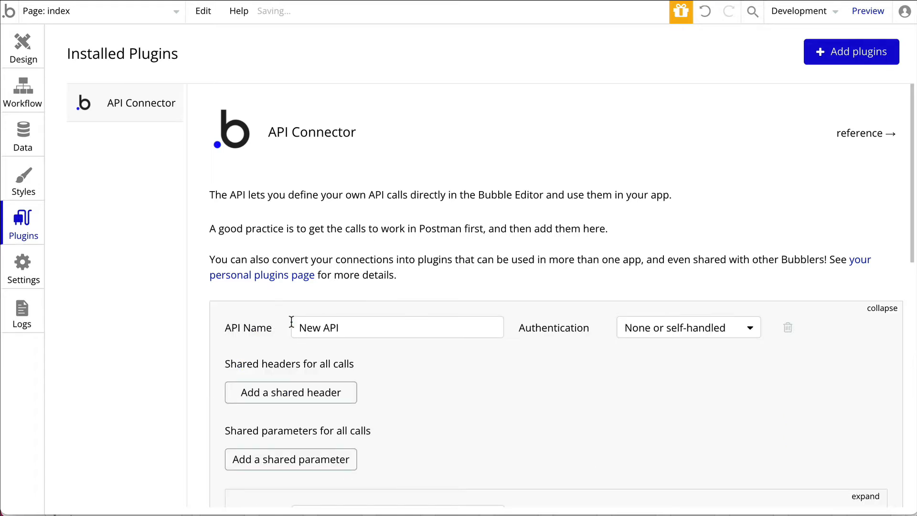
triple_click(370, 329)
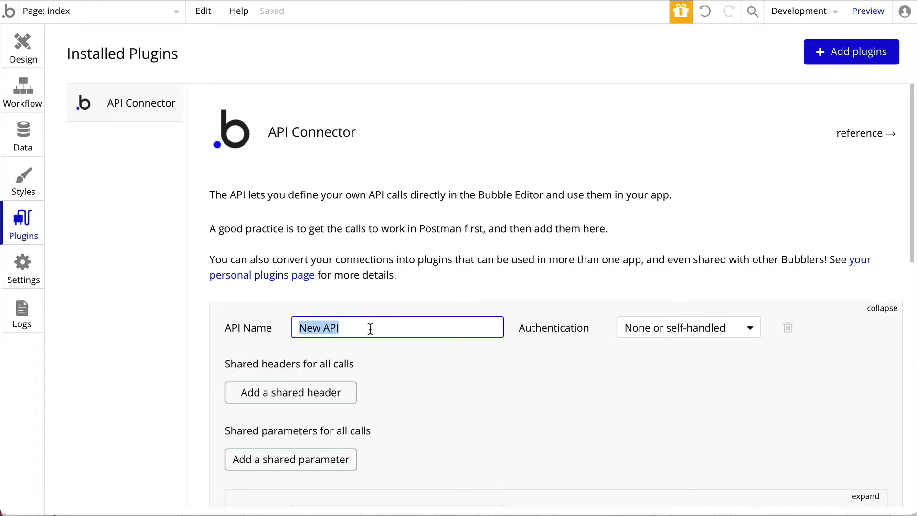
type("d")
type("fetchUser")
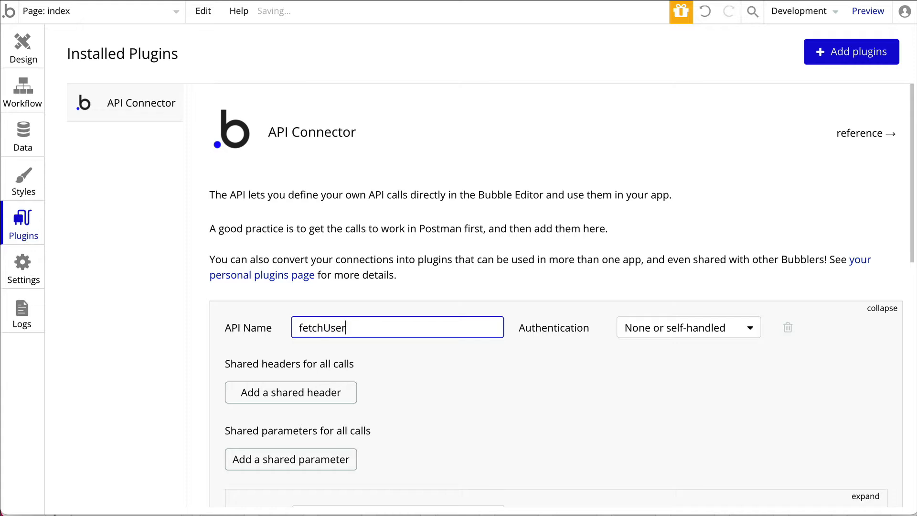
key("super+Tab")
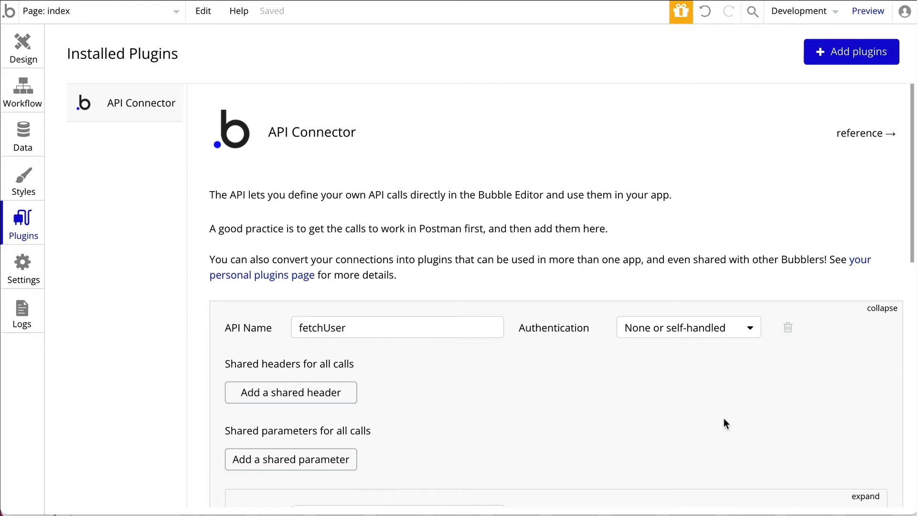
left_click(688, 330)
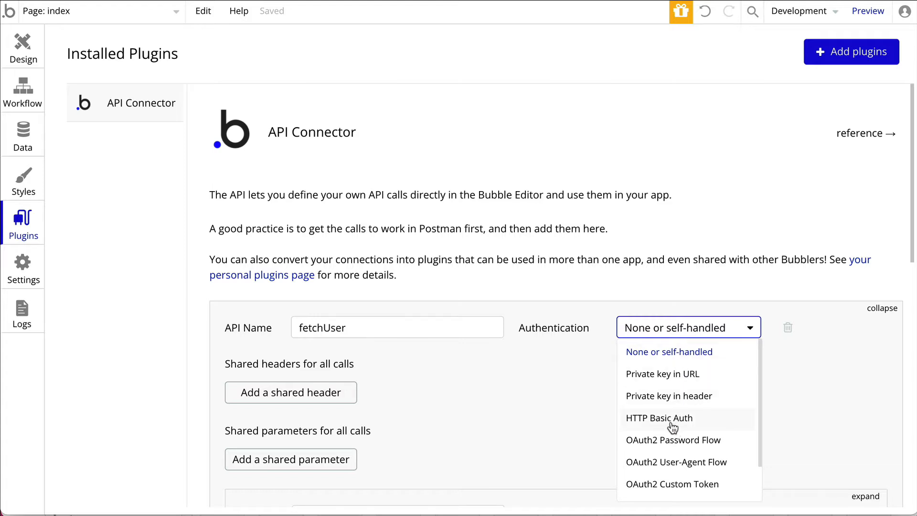
left_click(669, 420)
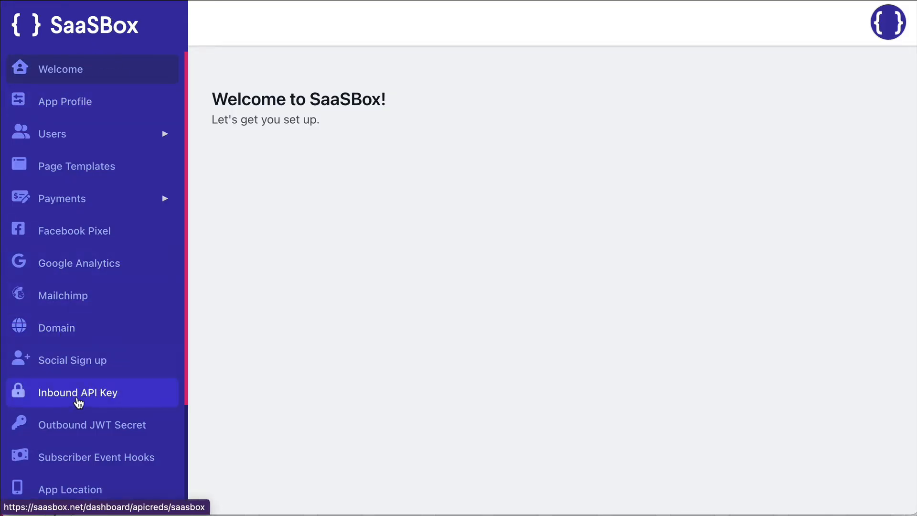
Step: Copy the Application ID from SaaSBox's Inbound API Key page and paste it as the fetchUser API's username in Bubble
left_click(79, 403)
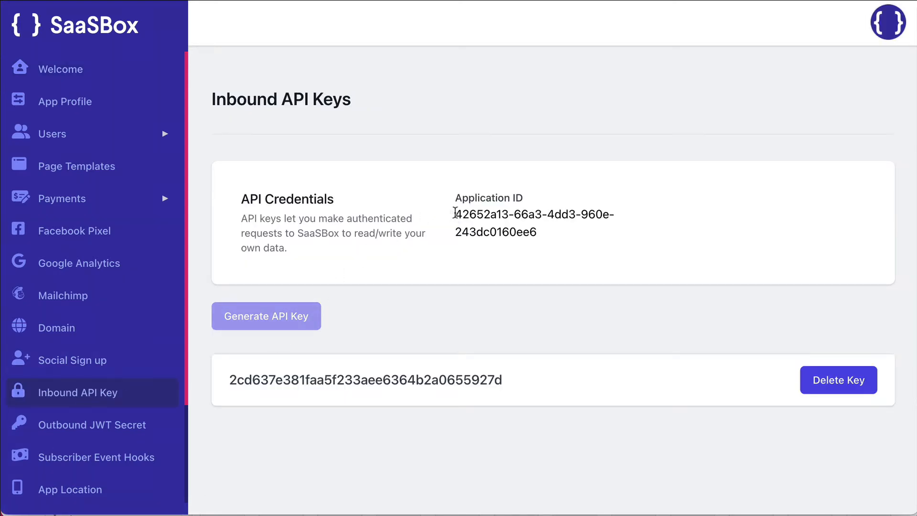
left_click_drag(455, 212, 536, 230)
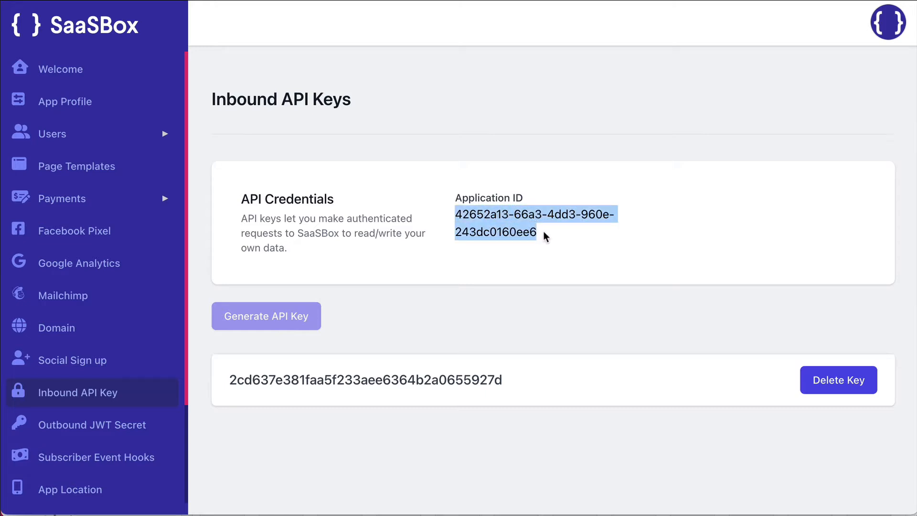
right_click(510, 232)
left_click(536, 265)
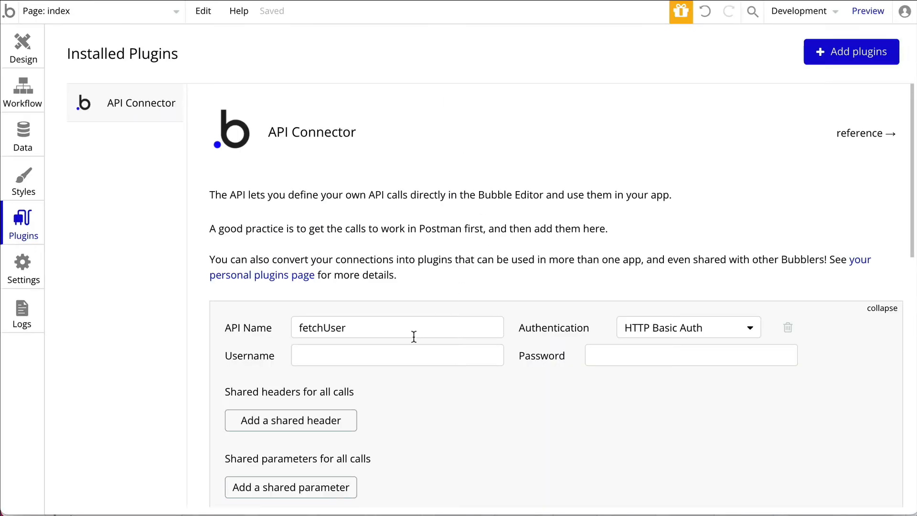
left_click(398, 354)
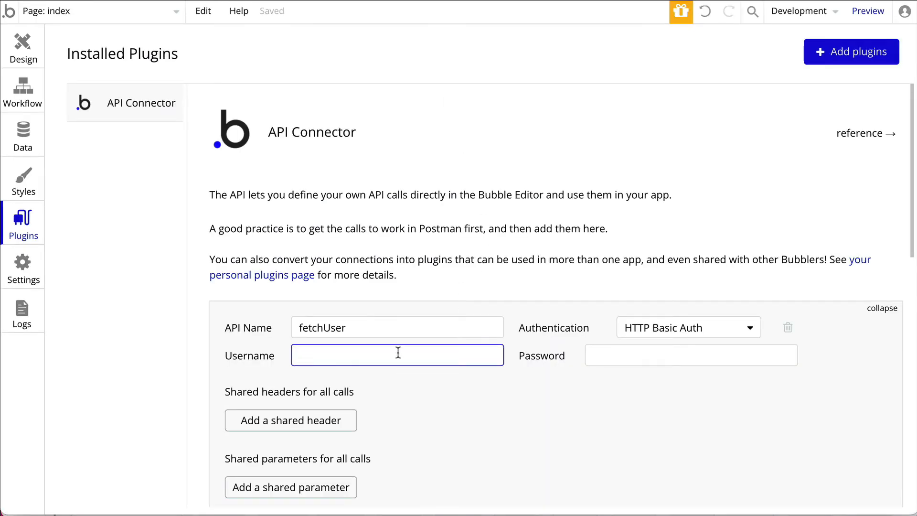
key("ctrl+v")
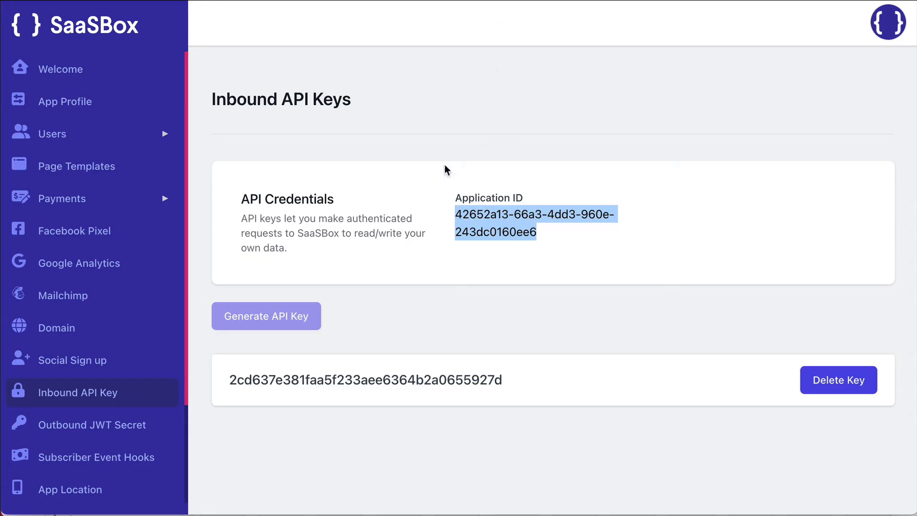
Step: Copy the inbound API key from SaaSBox and paste it as the fetchUser API's password in Bubble
left_click(402, 363)
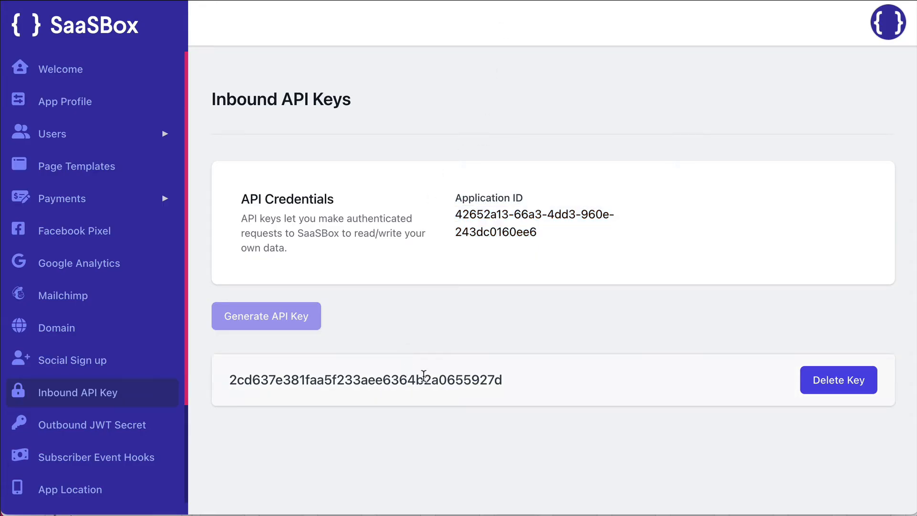
double_click(424, 376)
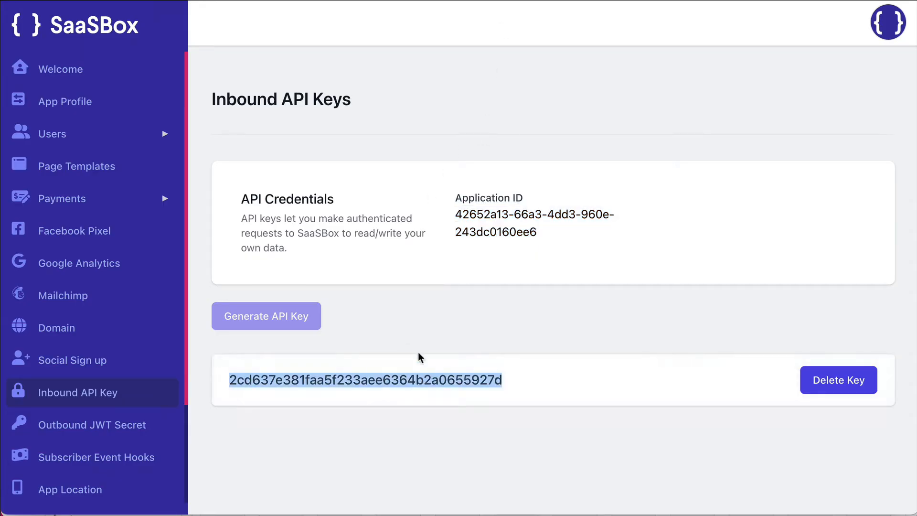
right_click(423, 370)
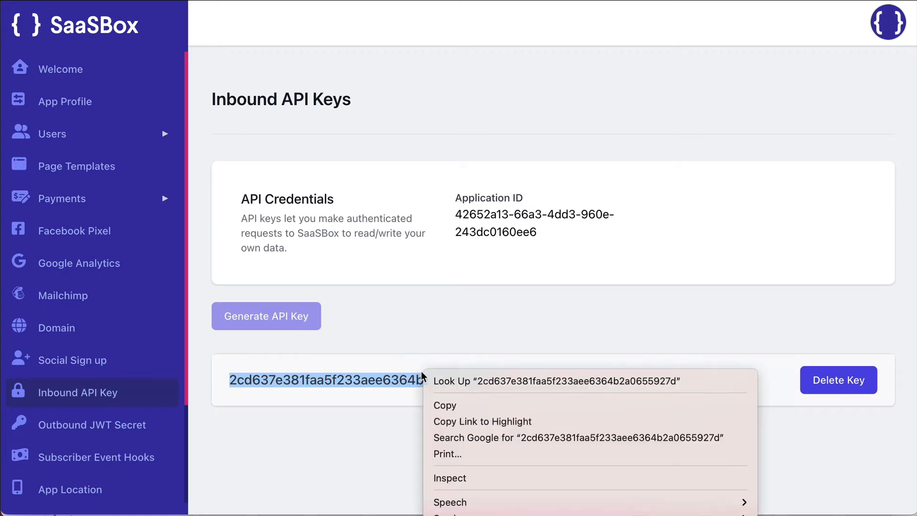
left_click(445, 406)
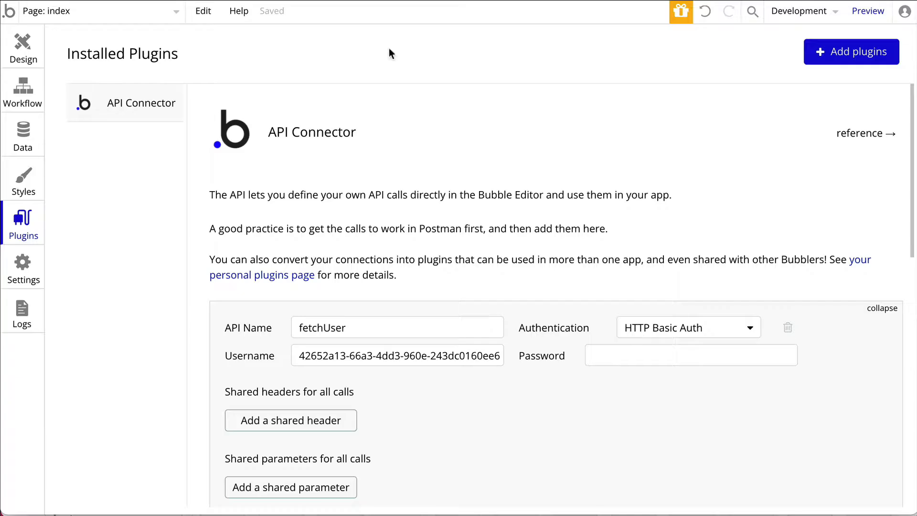
left_click(644, 353)
right_click(643, 352)
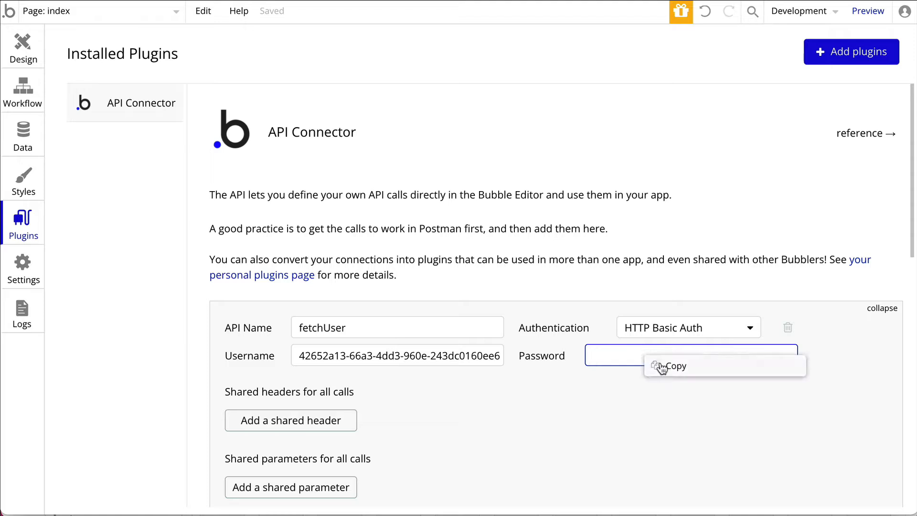
left_click(608, 361)
key("ctrl+v")
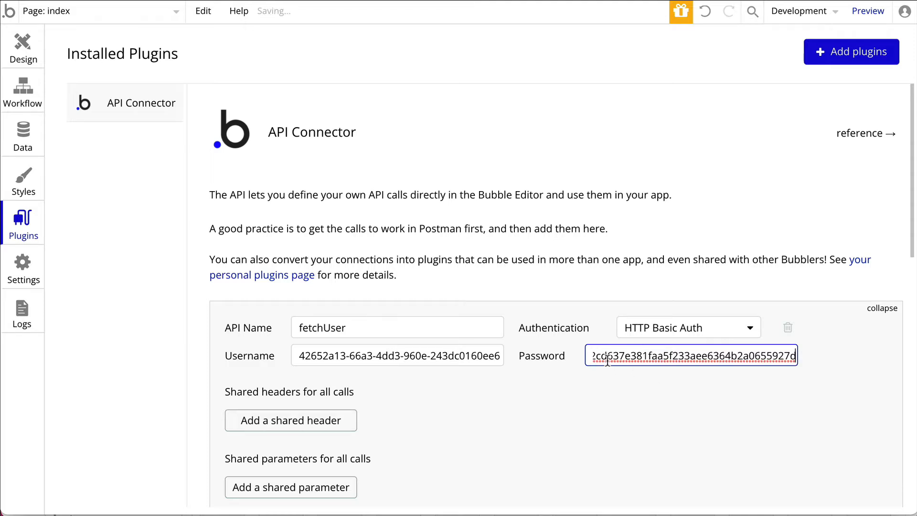
left_click(625, 416)
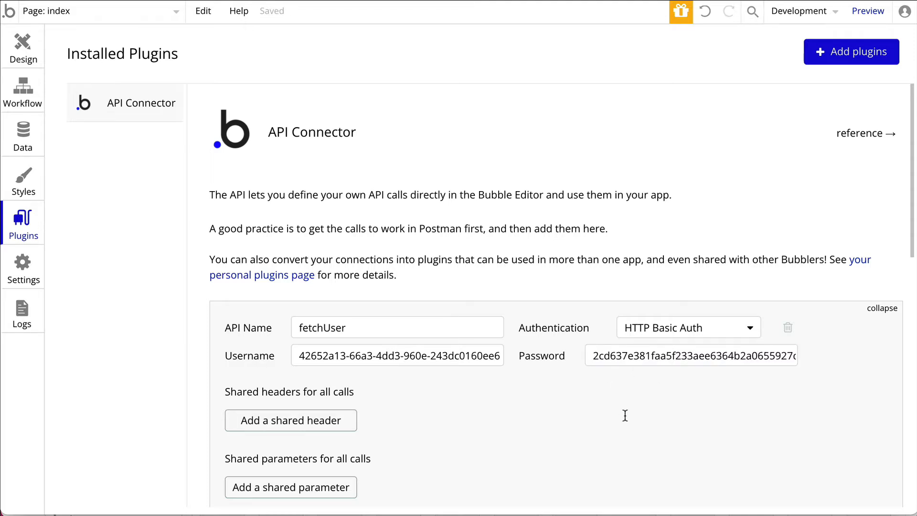
scroll(412, 445, "down", 3)
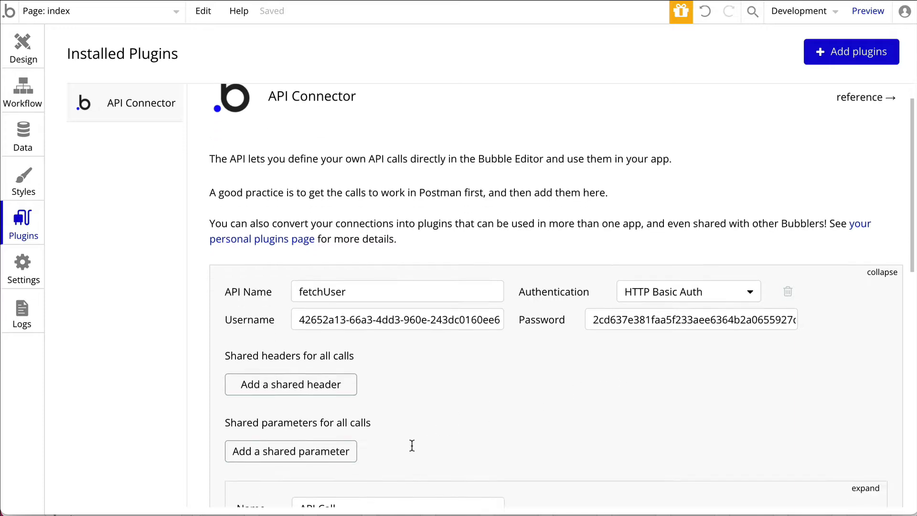
Step: Add a shared header for all calls with key Content-Type and value application/json
left_click(286, 304)
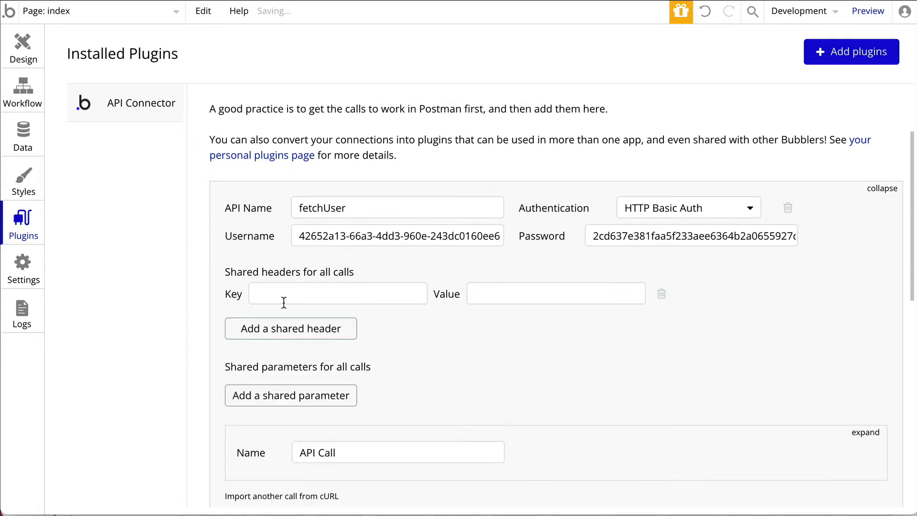
left_click(297, 292)
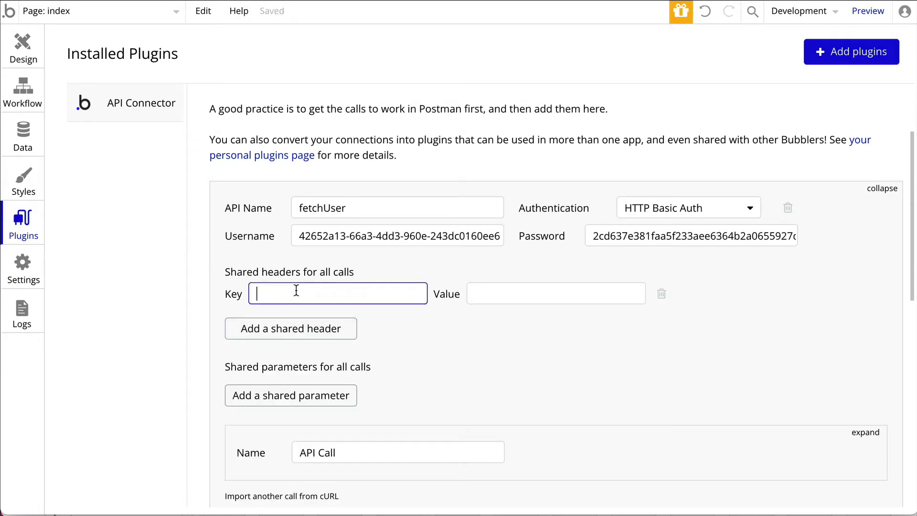
type("Content-Type")
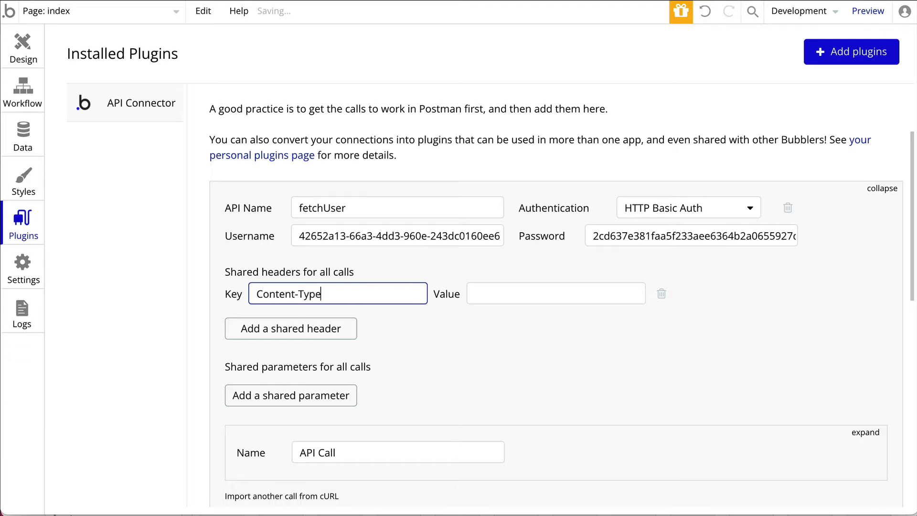
key("Tab")
type("applic")
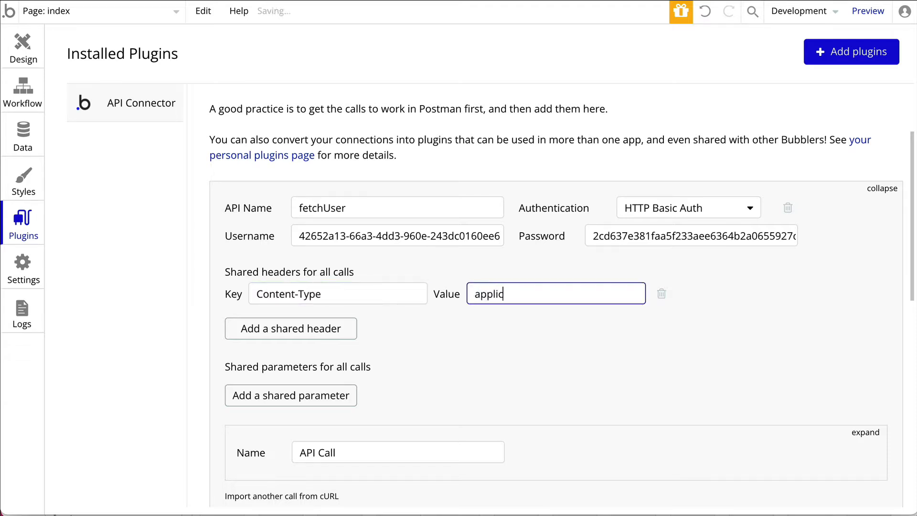
type("ation/json")
key("super+Tab")
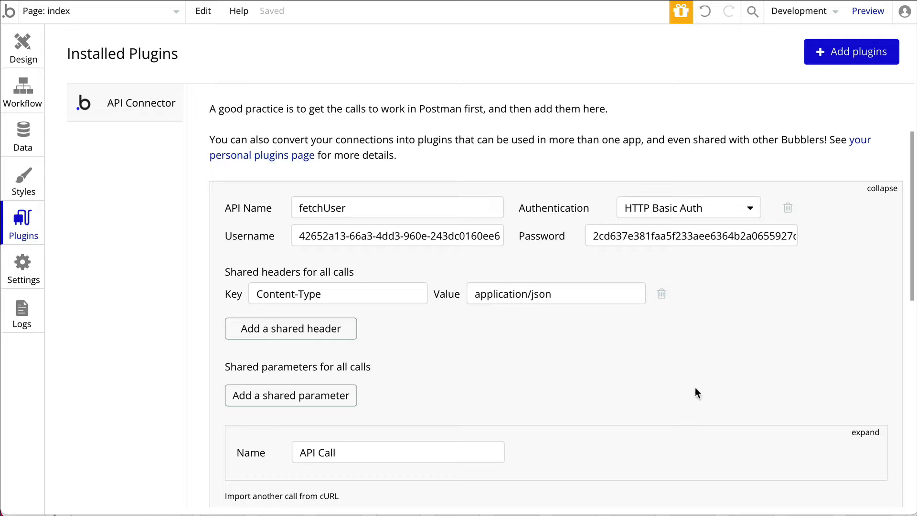
left_click(524, 392)
Step: Expand the fetchUser API's default call and rename it fetchUser
scroll(450, 377, "down", 3)
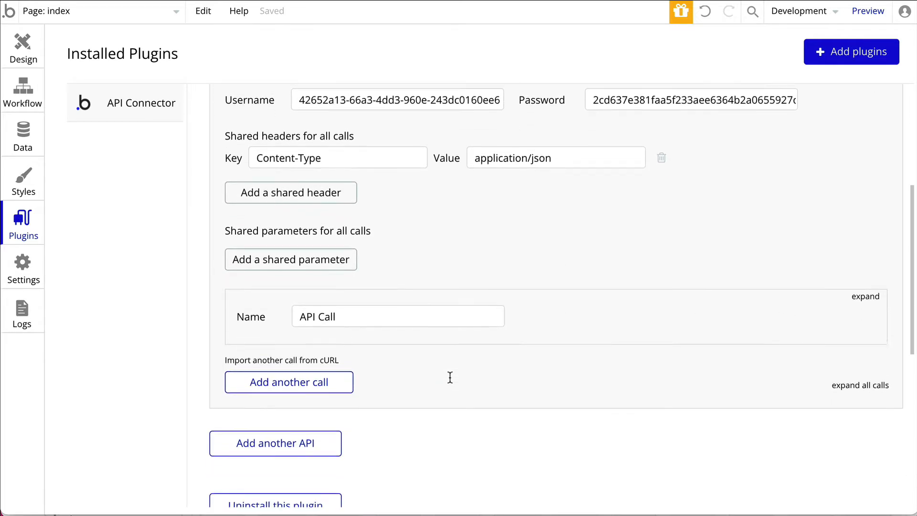
left_click(862, 299)
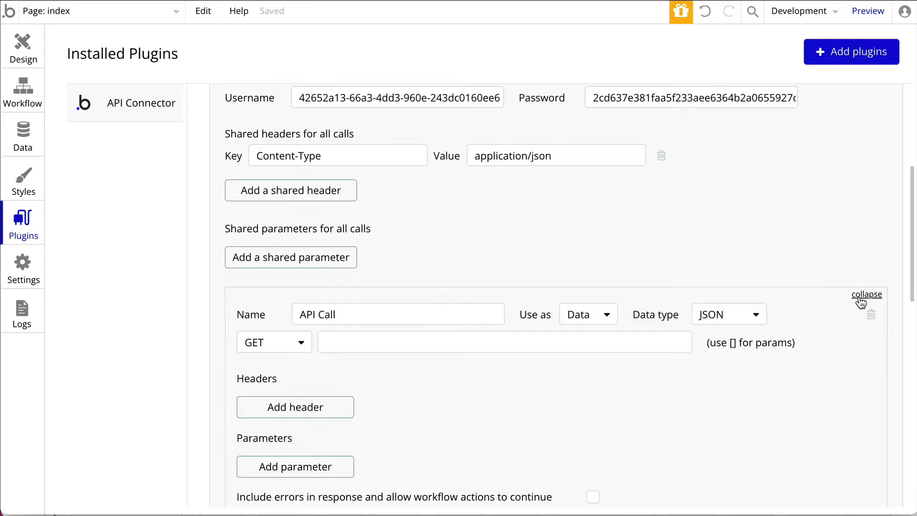
left_click(371, 313)
key("ctrl+shift+Left")
key("ctrl+shift+Left")
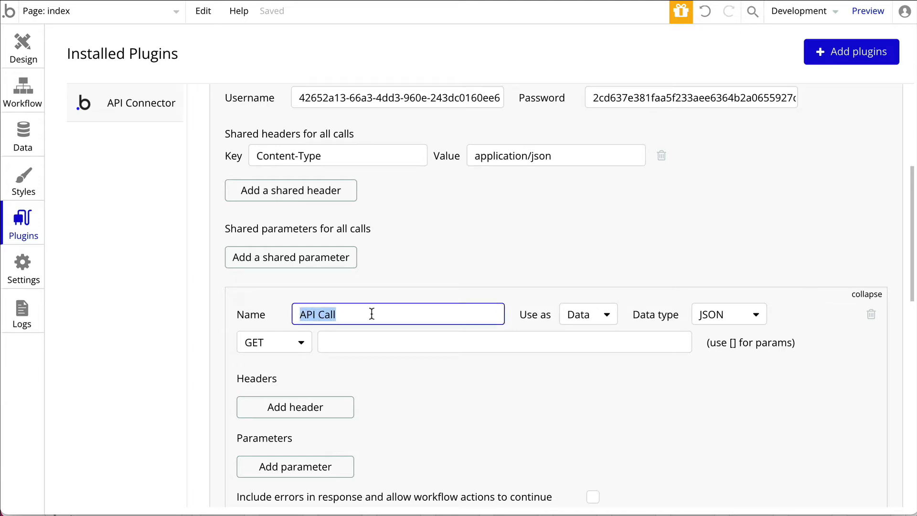
type("fetchUser")
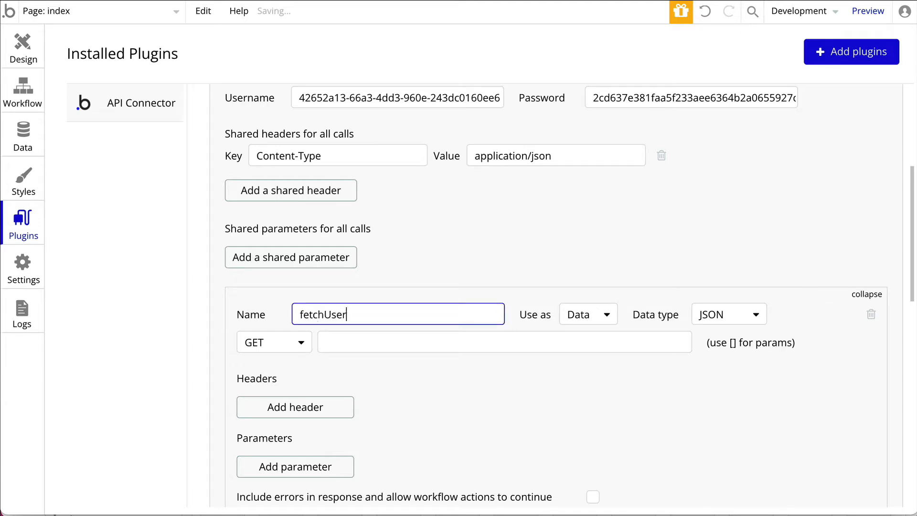
Step: Set the fetchUser call to be used as an Action with the POST method
left_click(591, 316)
left_click(588, 362)
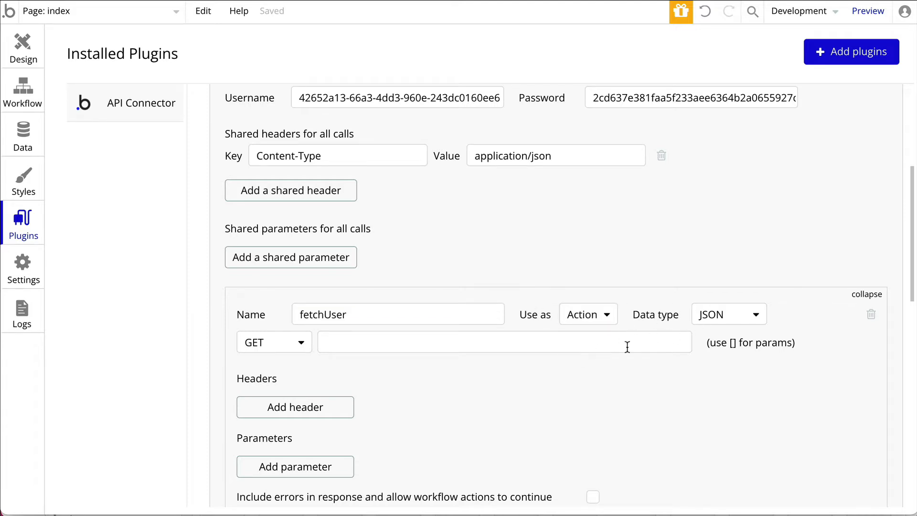
left_click(263, 341)
left_click(262, 390)
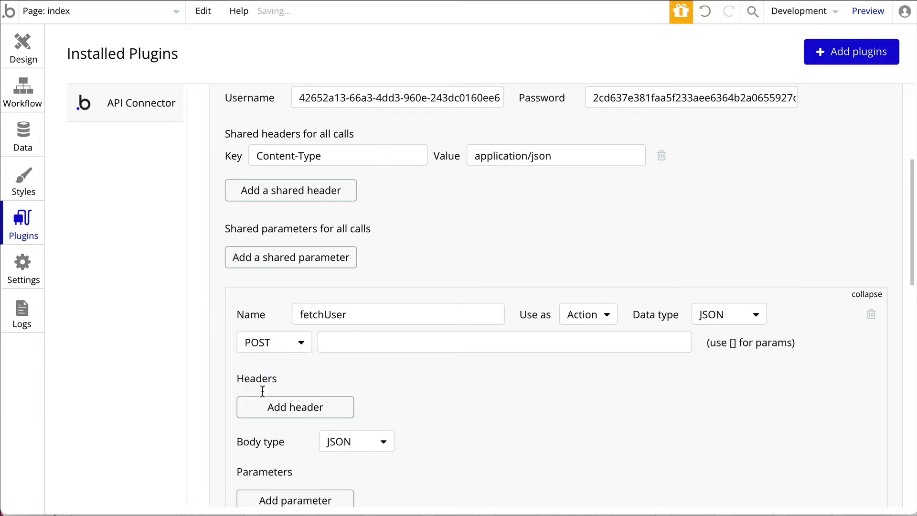
left_click(353, 340)
type("h")
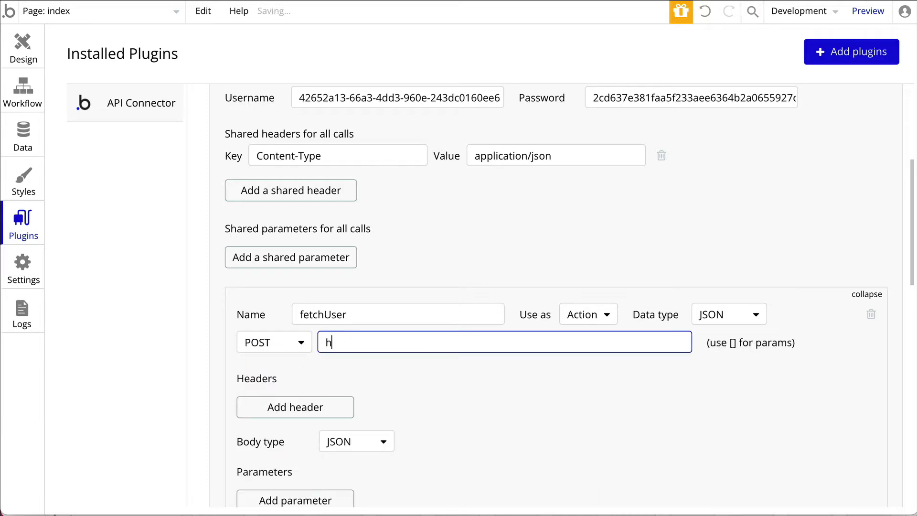
type("ttps://saasbox.net")
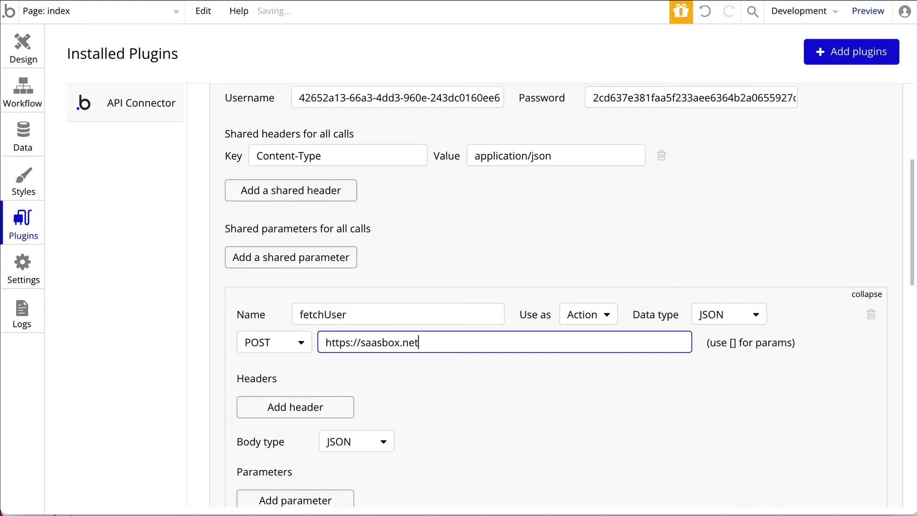
type("/api/userByOt")
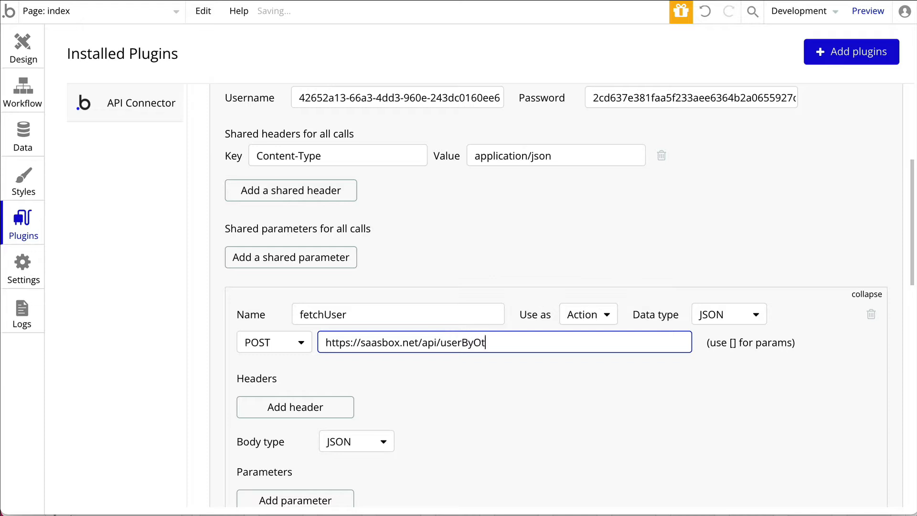
type("TC")
left_click(476, 395)
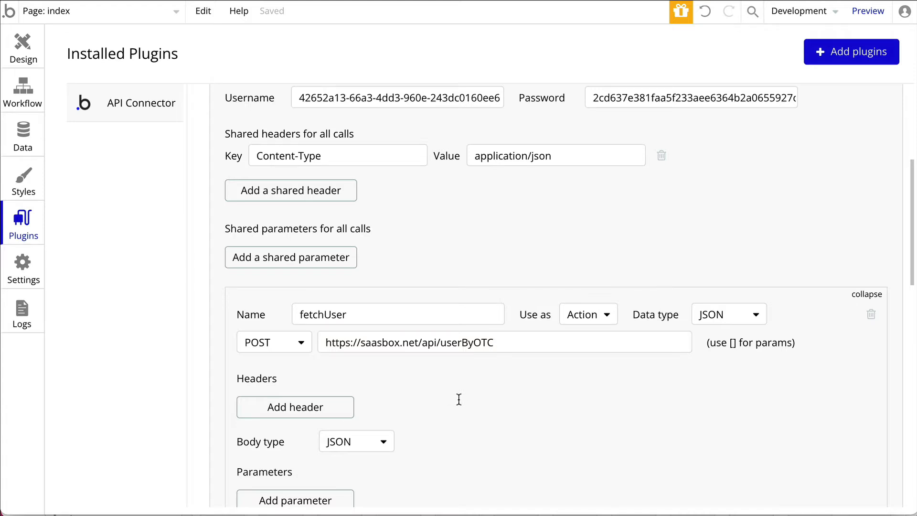
Step: Write the call's JSON body as an object with the dynamic entry "otc": "<otc>", without a separate parameter
scroll(459, 400, "down", 5)
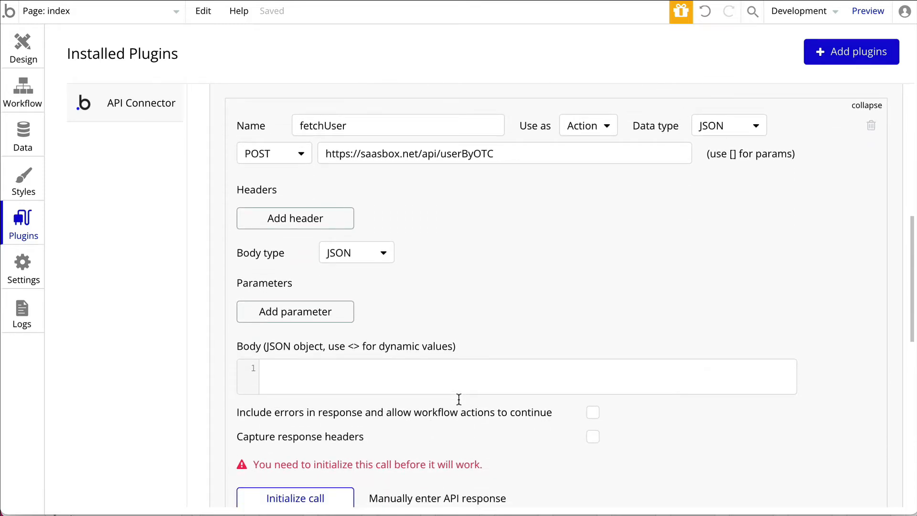
left_click(283, 316)
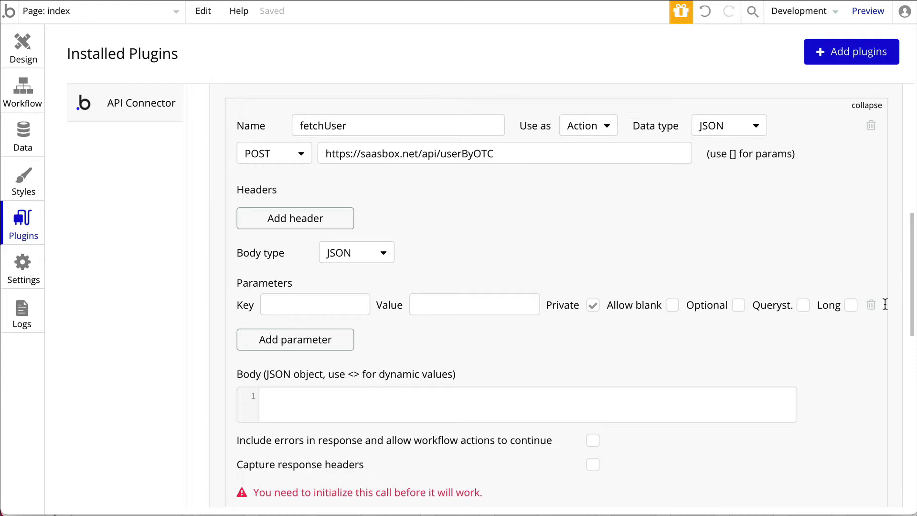
left_click(869, 307)
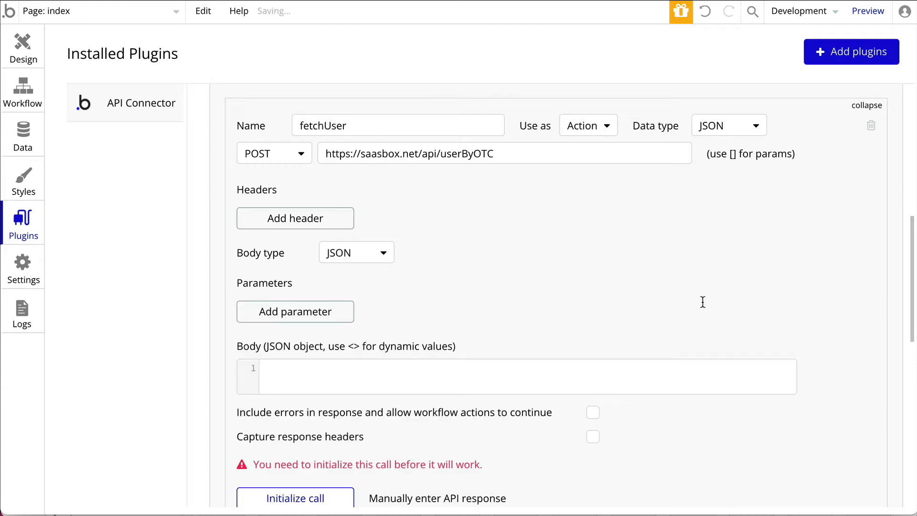
left_click(313, 364)
type("{")
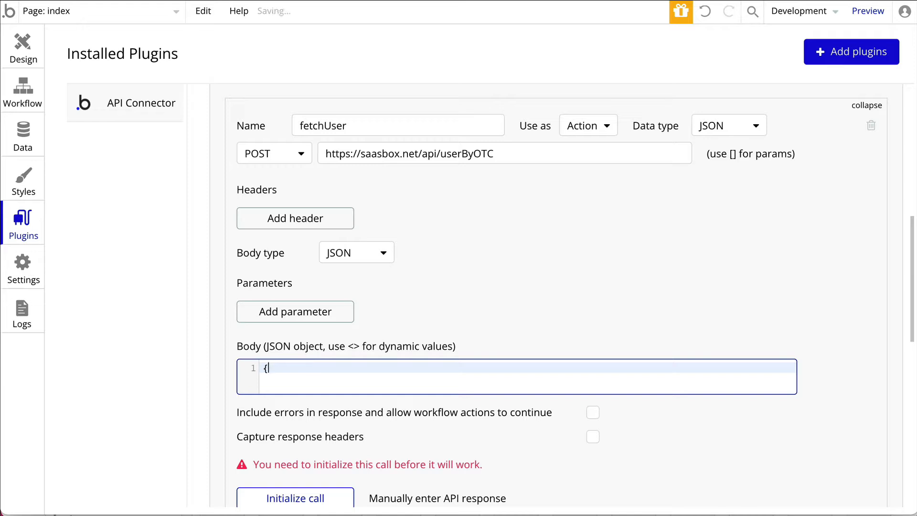
type("}")
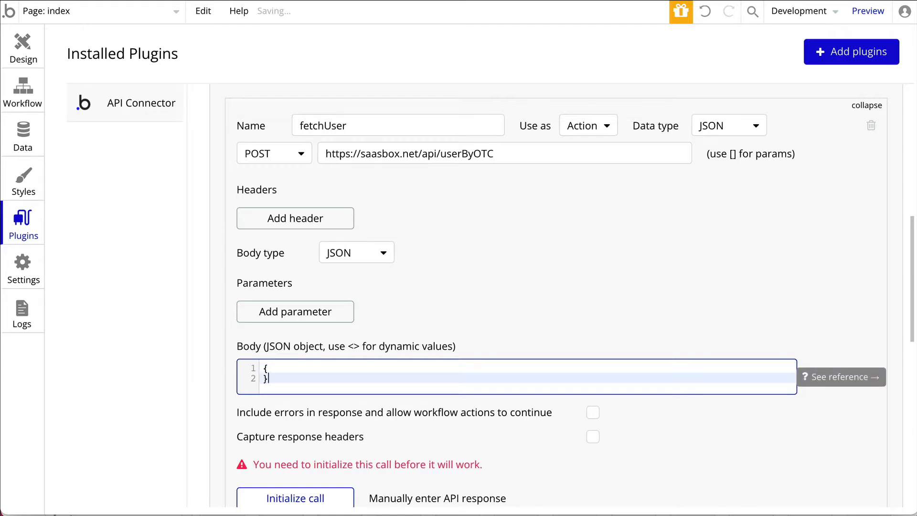
key("Up")
key("Return")
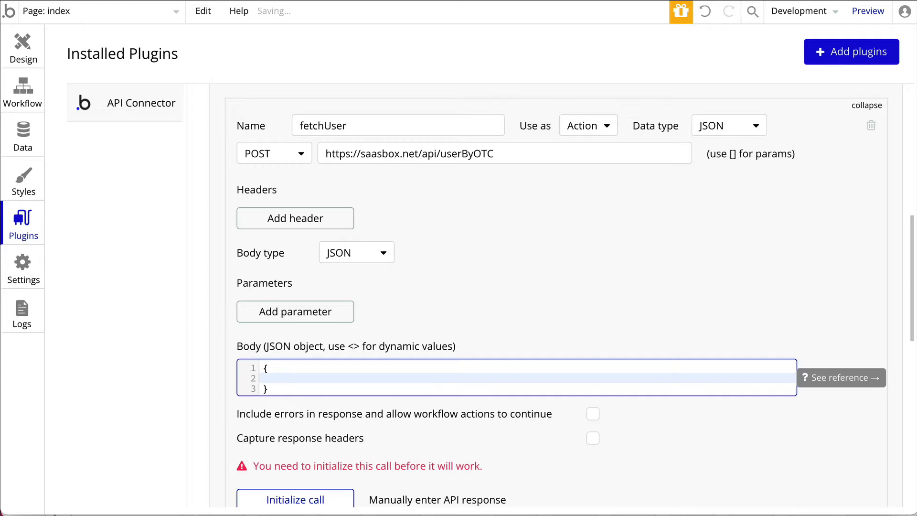
type("\"otc\": \"<otc>\"")
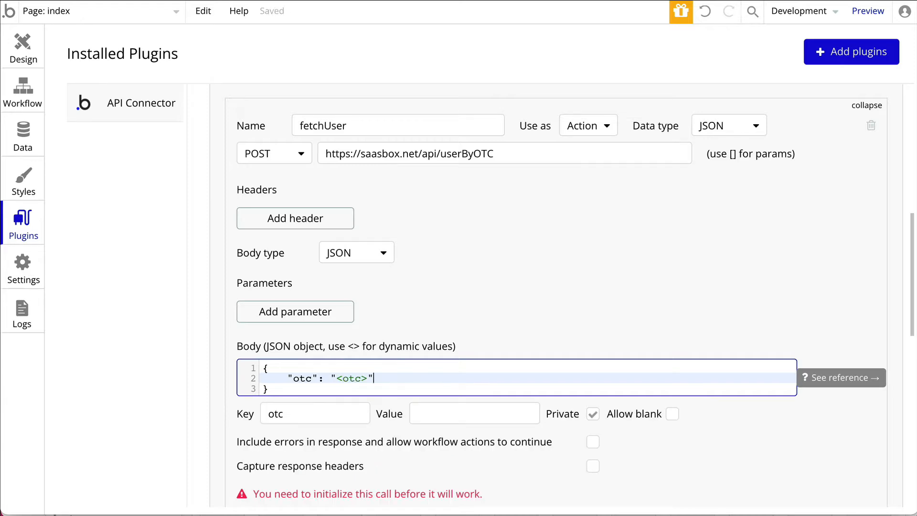
Step: Make the otc body parameter non-private, then try initializing the fetchUser call and cancel its returned values
left_click(567, 334)
scroll(543, 345, "down", 2)
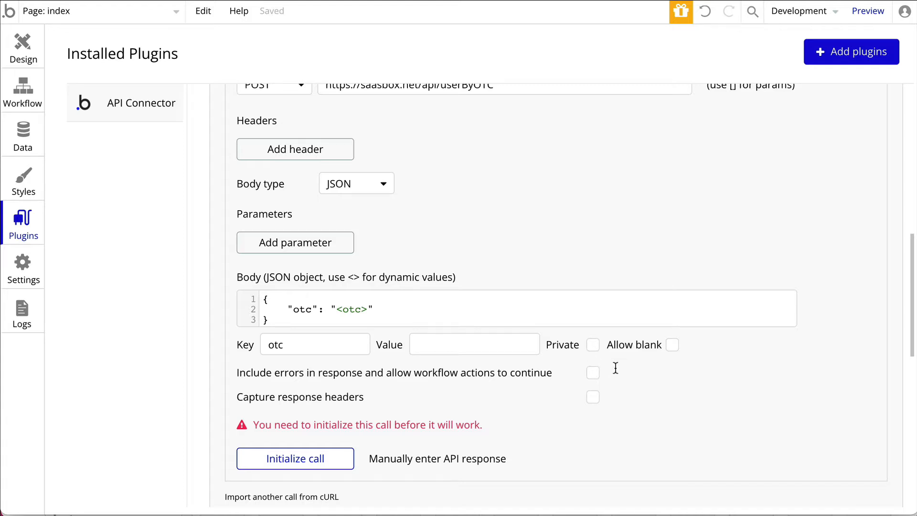
left_click(301, 460)
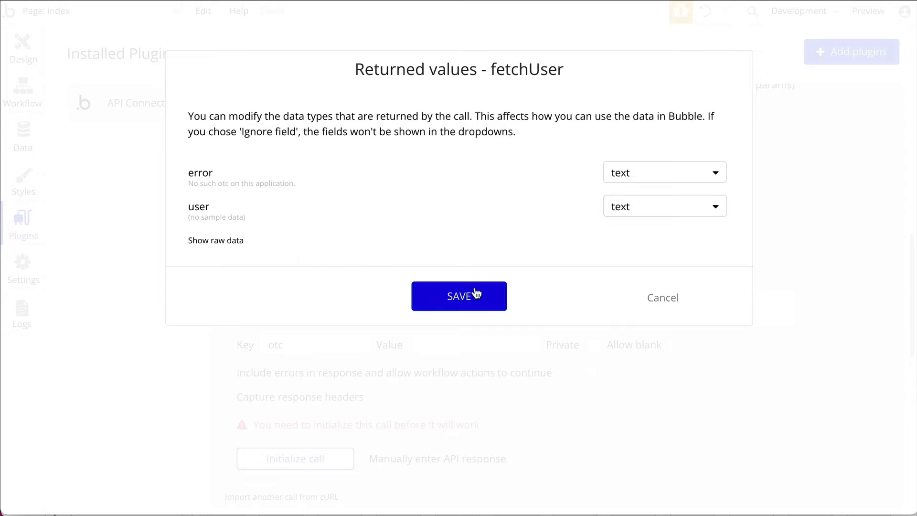
left_click(662, 298)
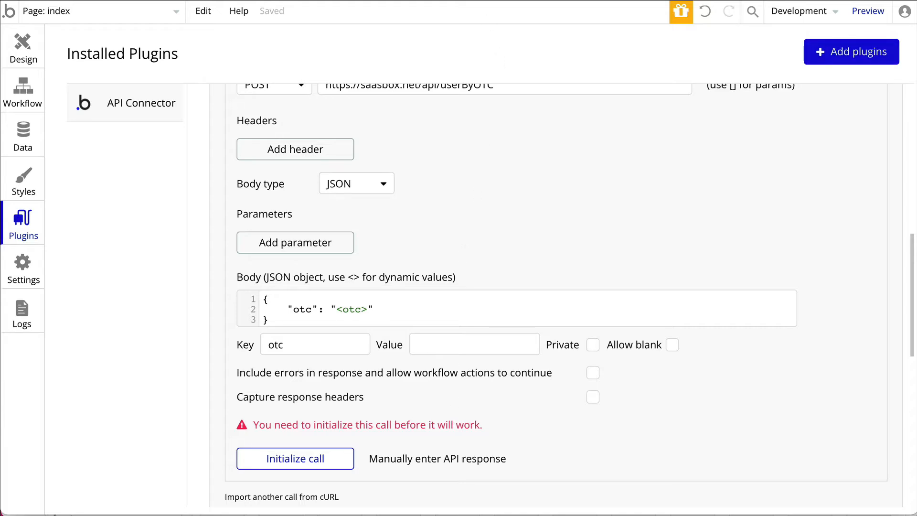
Step: Switch to SaaSBox, go to the app's user dashboard and copy the one time code (otc)
left_click(468, 0)
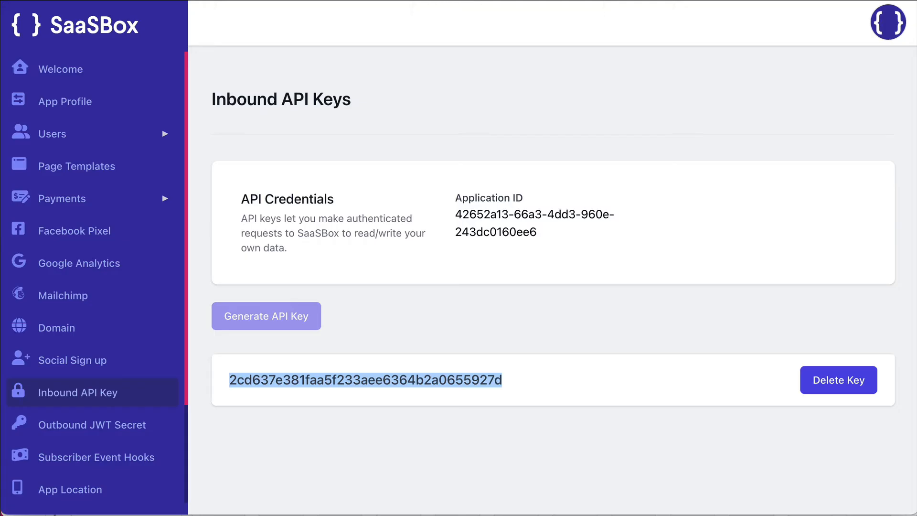
left_click(485, 116)
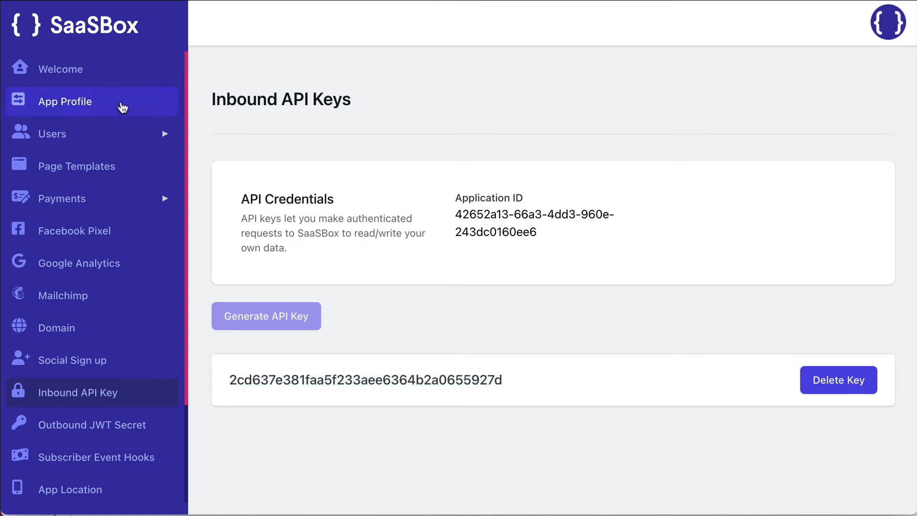
scroll(78, 169, "down", 5)
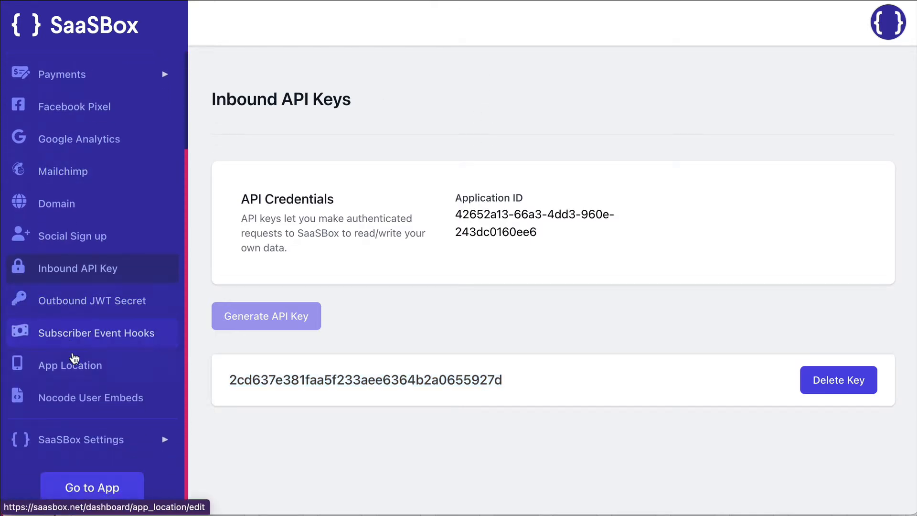
left_click(92, 495)
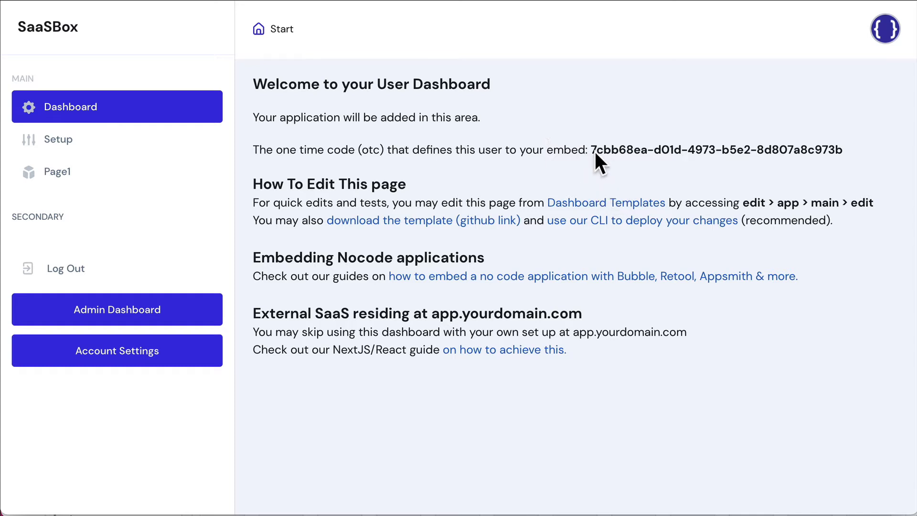
left_click_drag(591, 152, 849, 157)
right_click(836, 150)
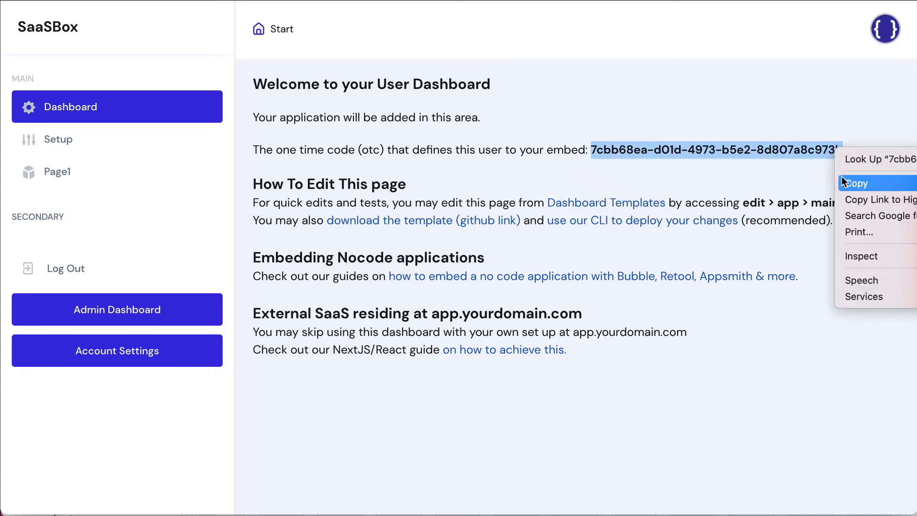
left_click(856, 184)
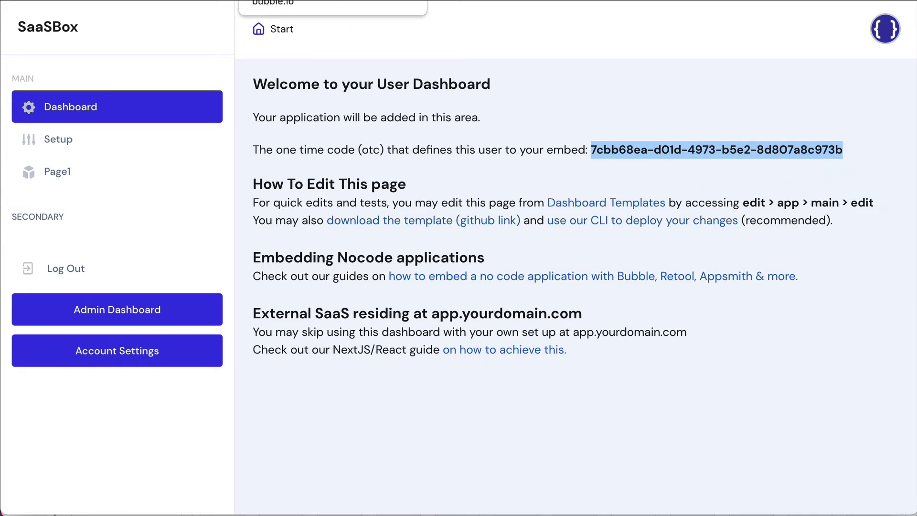
Step: Return to Bubble and replace "<otc>" in the fetchUser call's JSON body with the copied one time code
left_click(287, 1)
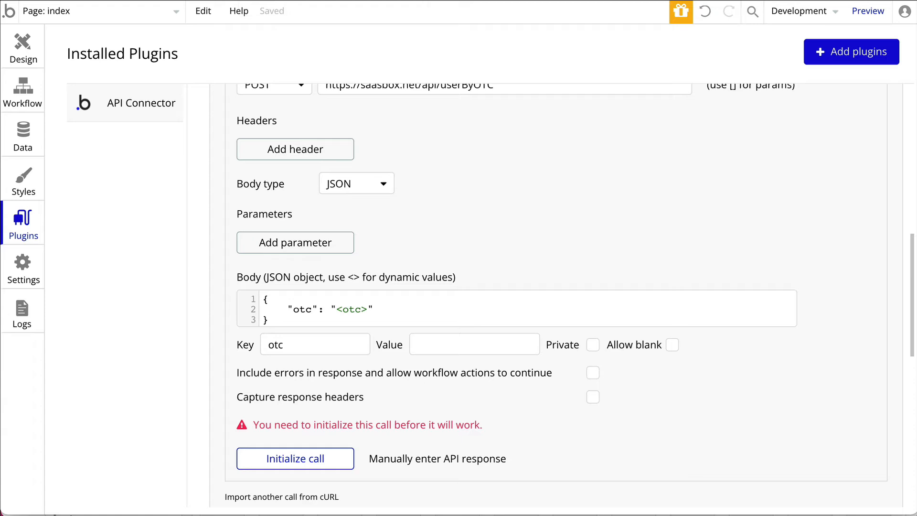
left_click(330, 310)
left_click_drag(329, 309, 385, 308)
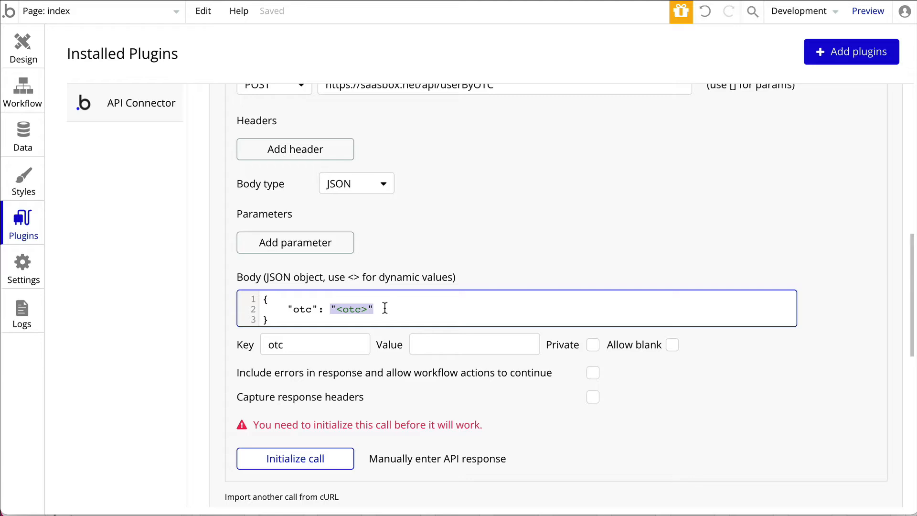
key("ctrl+v")
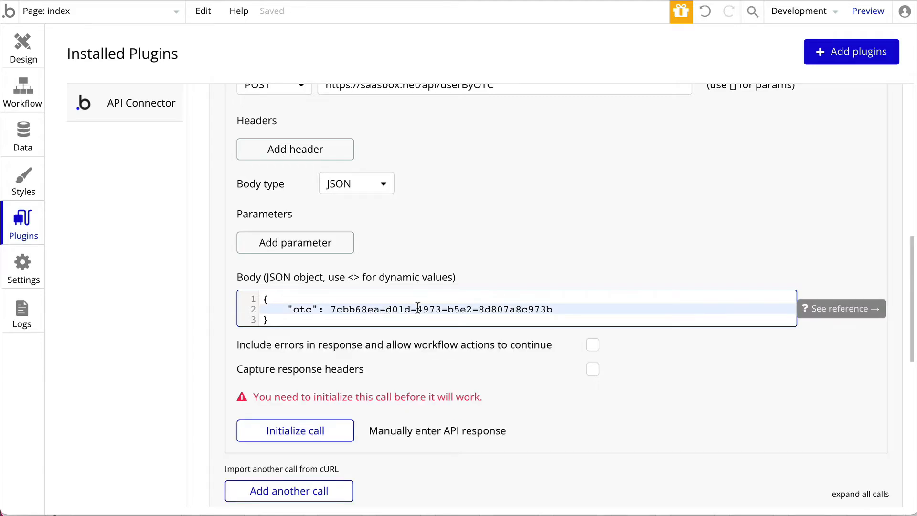
left_click(621, 394)
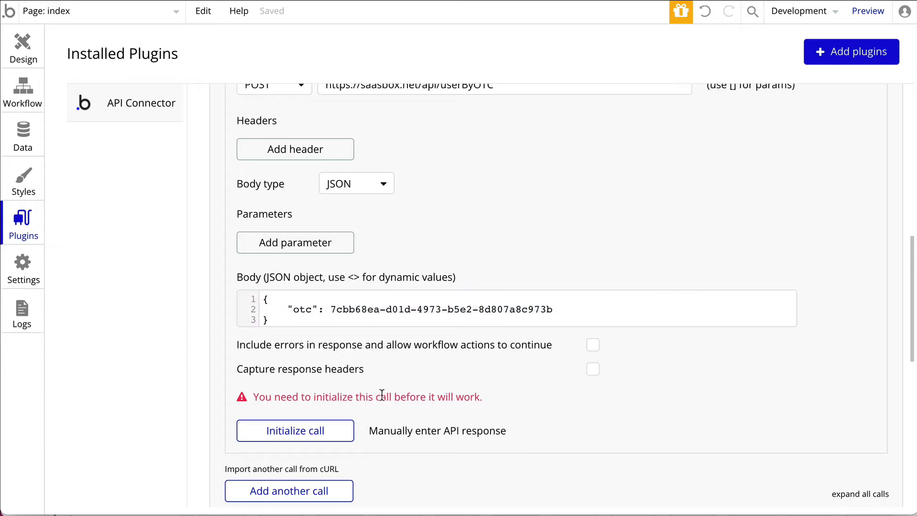
Step: Try initializing the fetchUser call, then enclose the one time code in the JSON body in double quotes
left_click(297, 432)
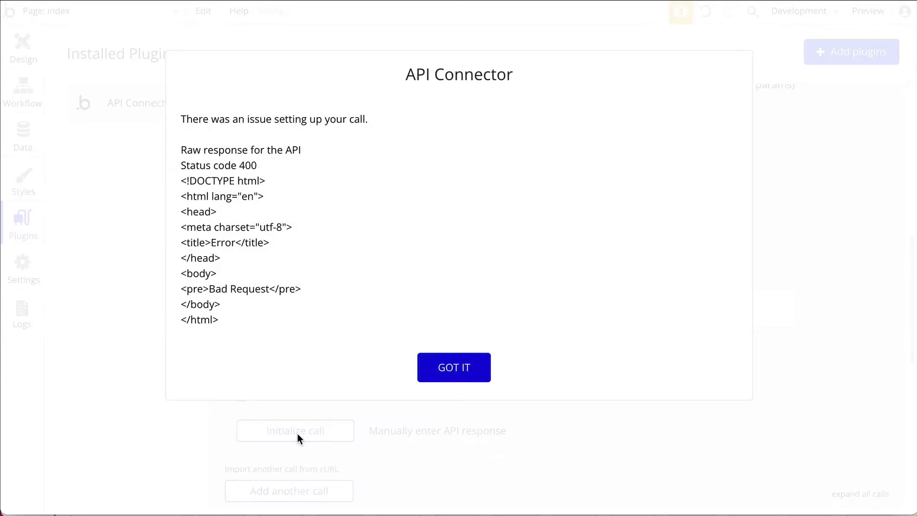
left_click(446, 370)
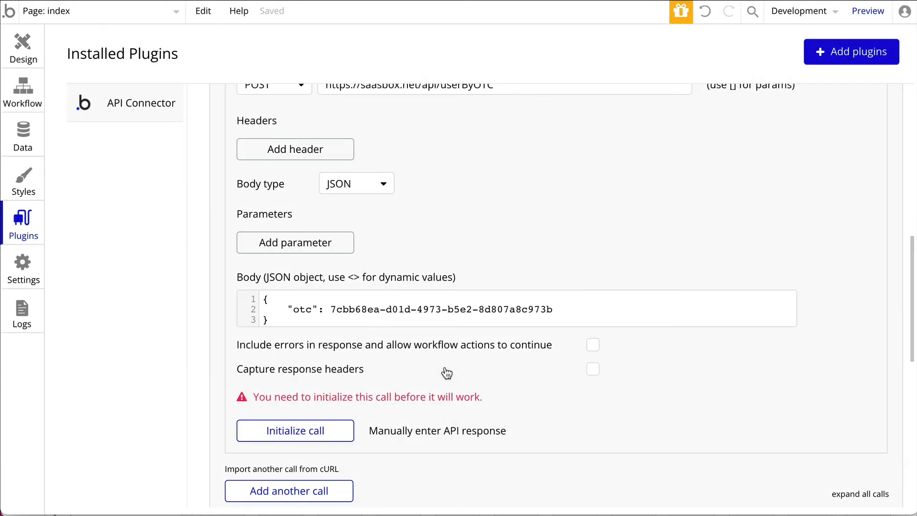
left_click(334, 310)
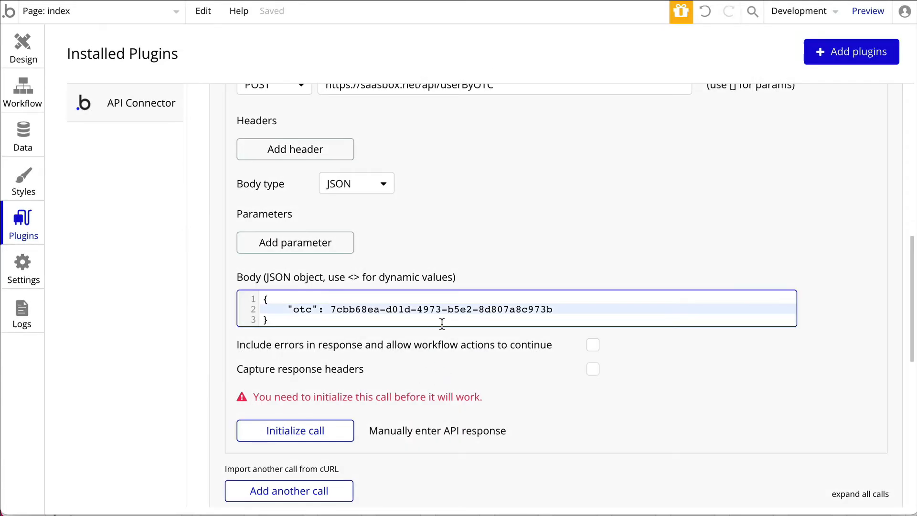
type("\"")
left_click(560, 310)
type("\"")
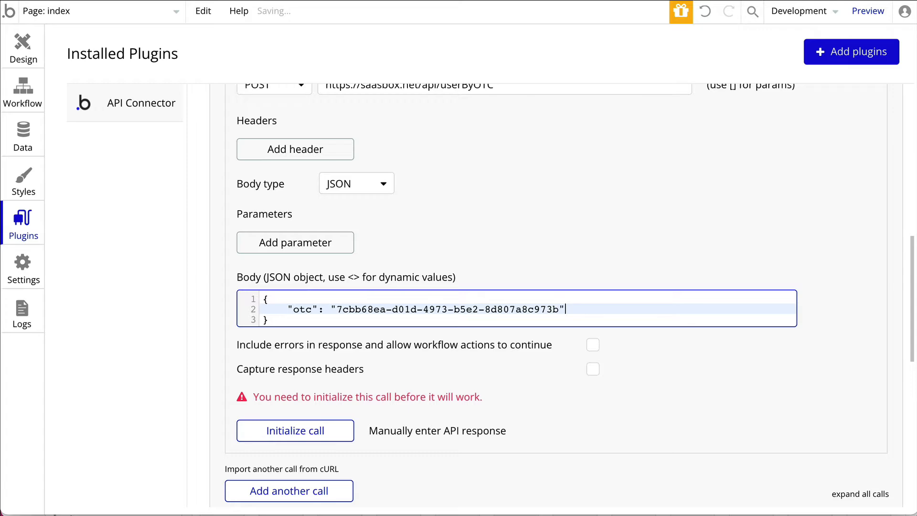
Step: Initialize the fetchUser call, review the data types of its returned values and save them
left_click(300, 432)
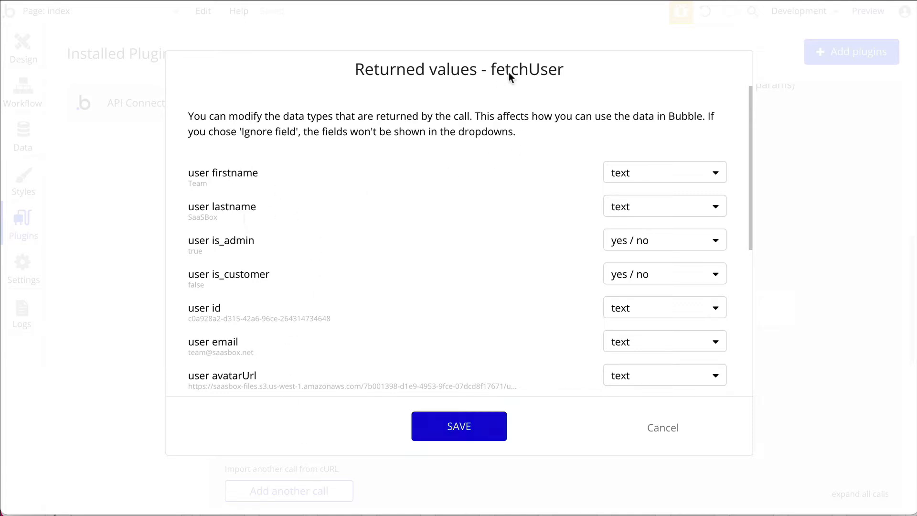
scroll(224, 312, "down", 5)
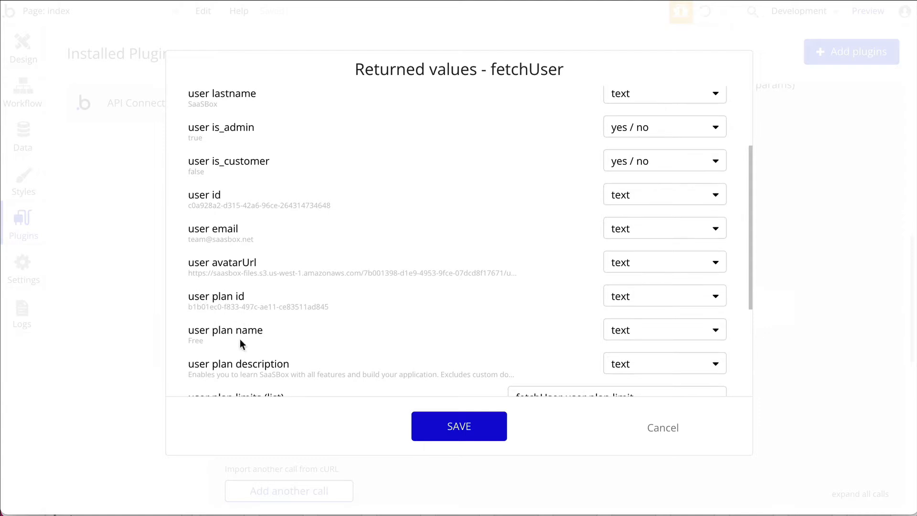
scroll(274, 332, "down", 3)
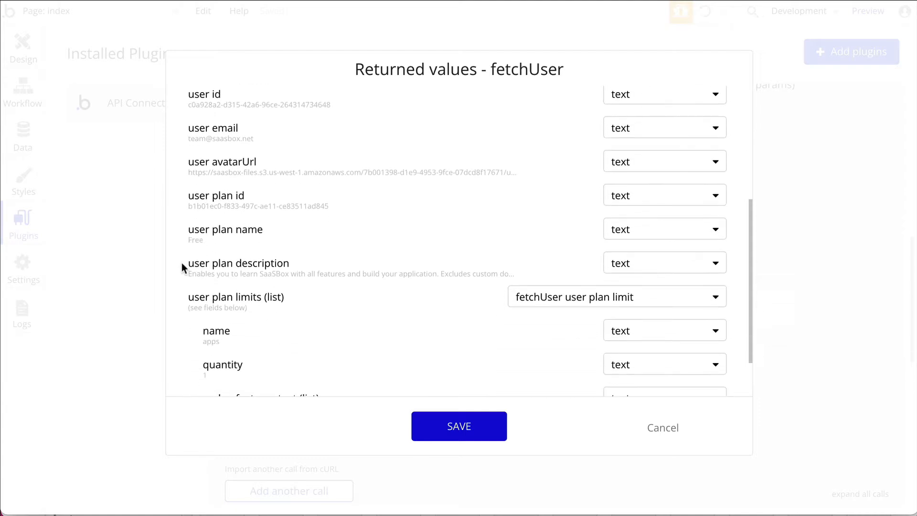
scroll(356, 340, "down", 3)
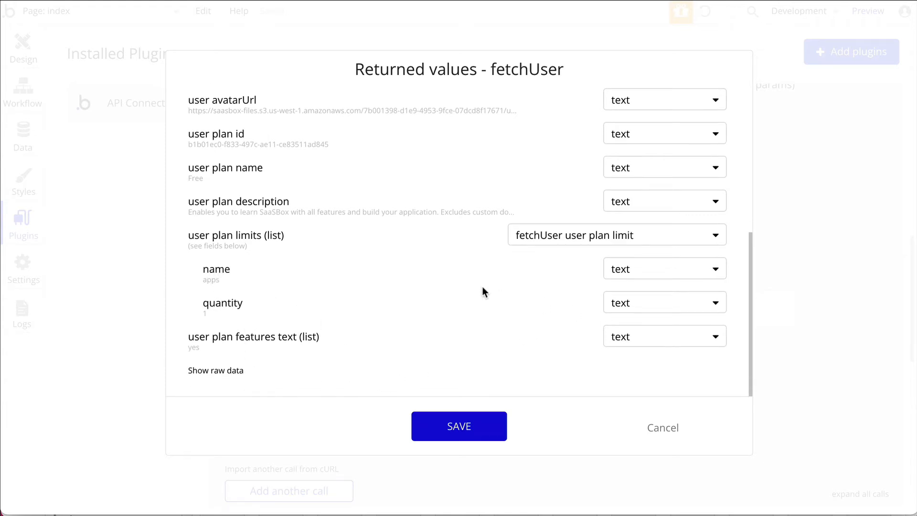
left_click(458, 427)
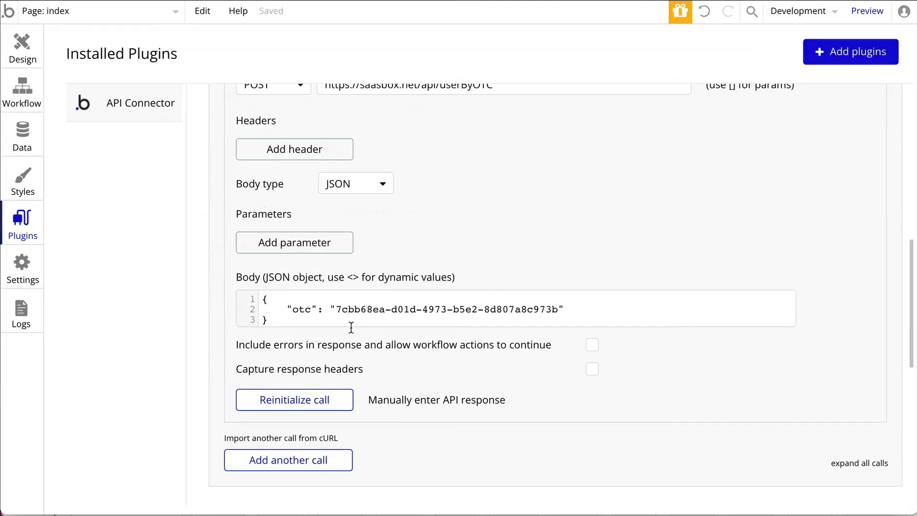
Step: Replace the one time code in the JSON body with the dynamic value "<otc>" and make the otc parameter non-private
left_click_drag(332, 307, 564, 308)
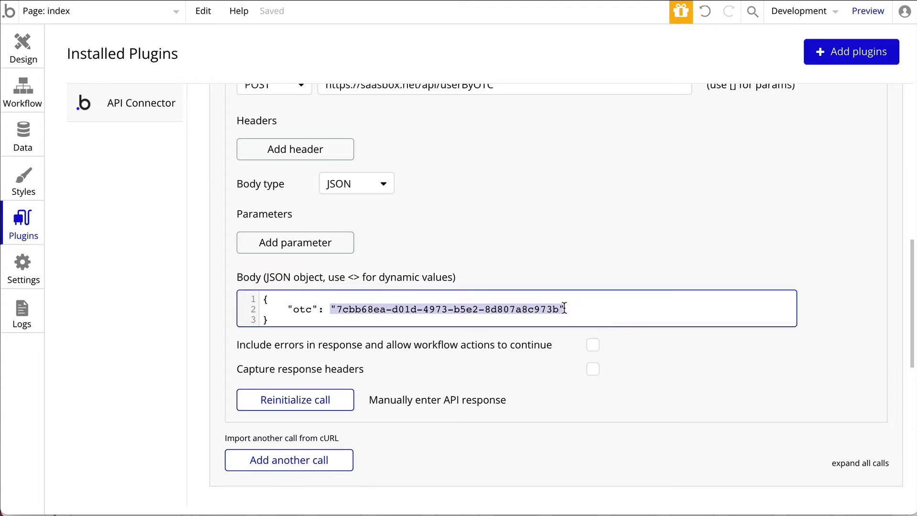
key("BackSpace")
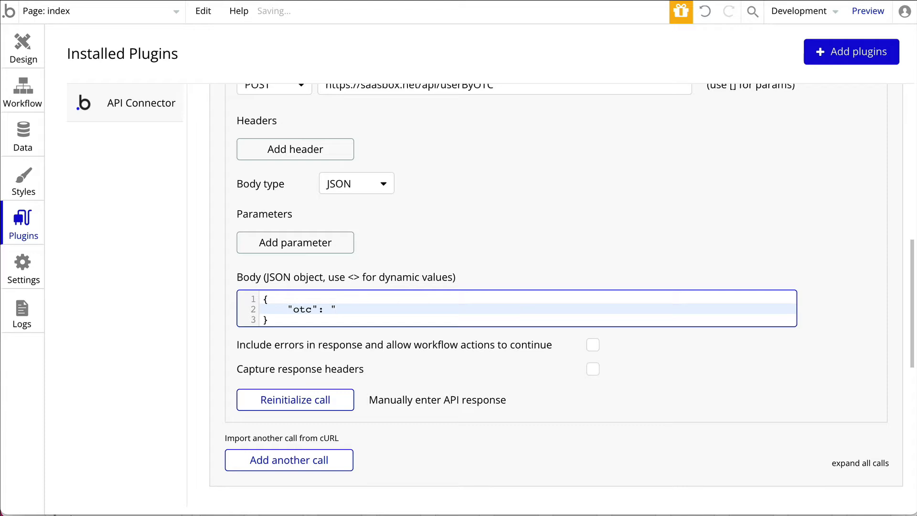
type("<otc>")
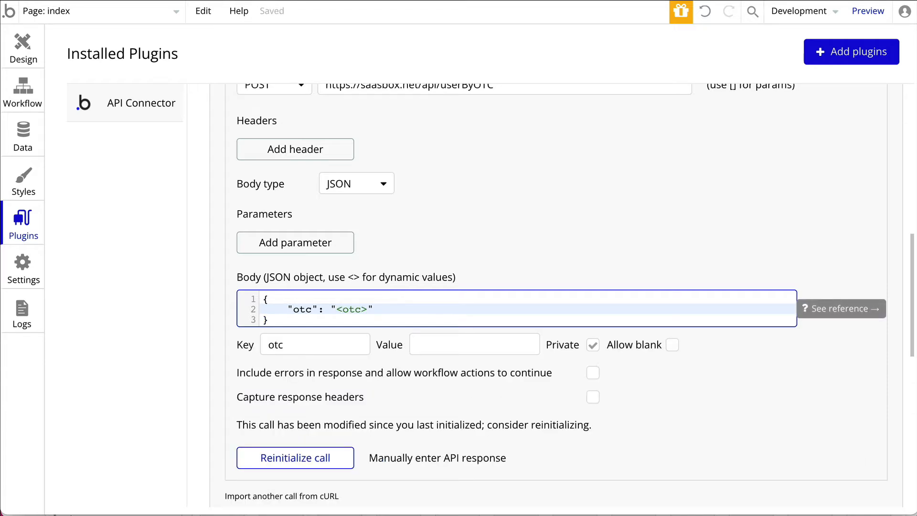
left_click(593, 345)
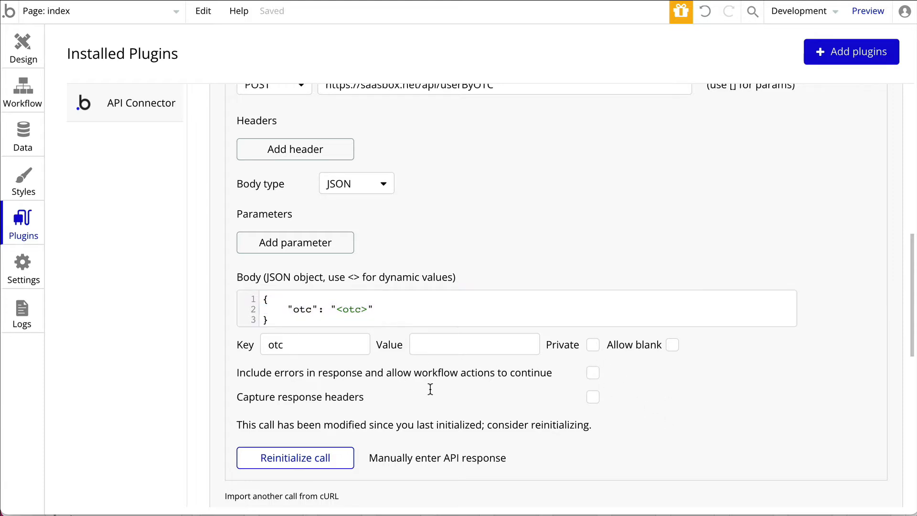
Step: Collapse the fetchUser call and review the API's authentication and shared header settings
scroll(592, 270, "up", 3)
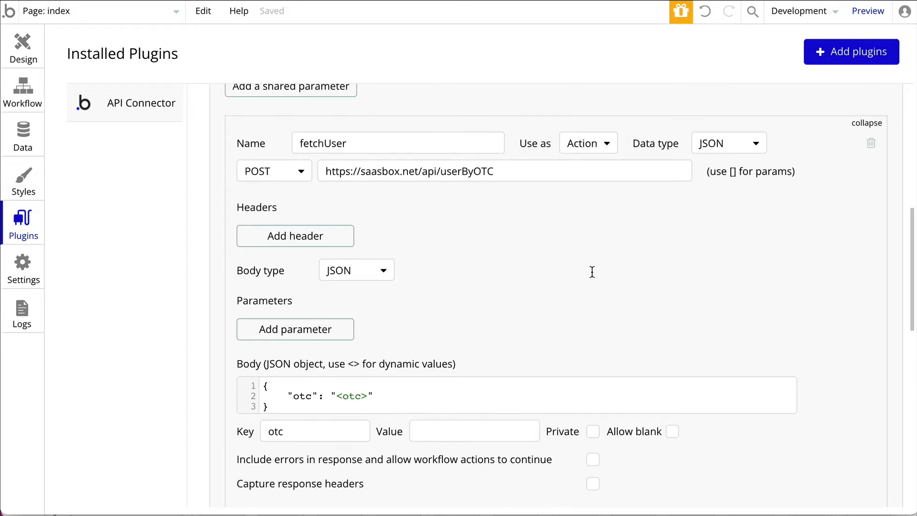
left_click(864, 125)
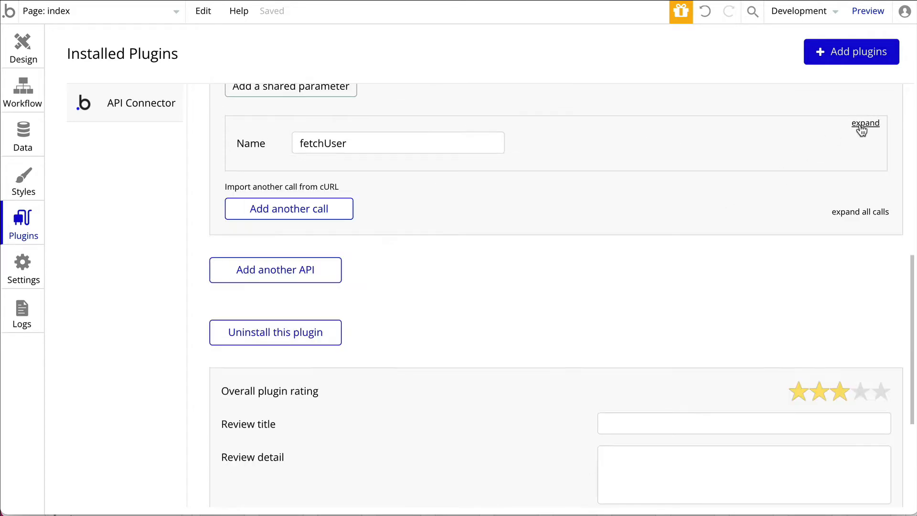
scroll(471, 142, "up", 5)
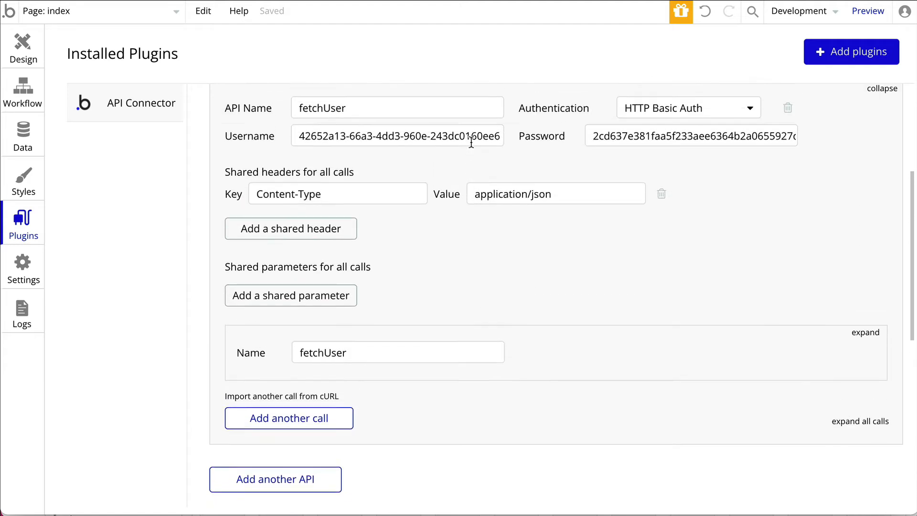
scroll(471, 142, "up", 3)
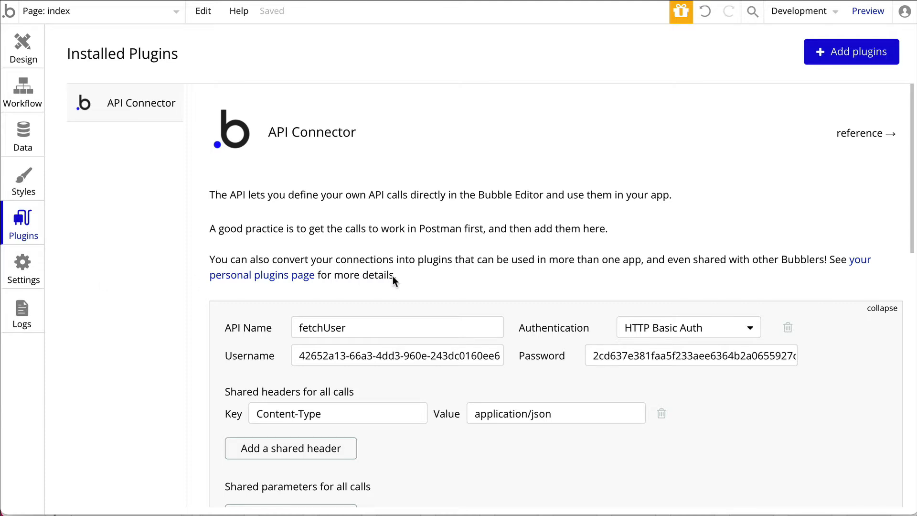
scroll(395, 282, "down", 1)
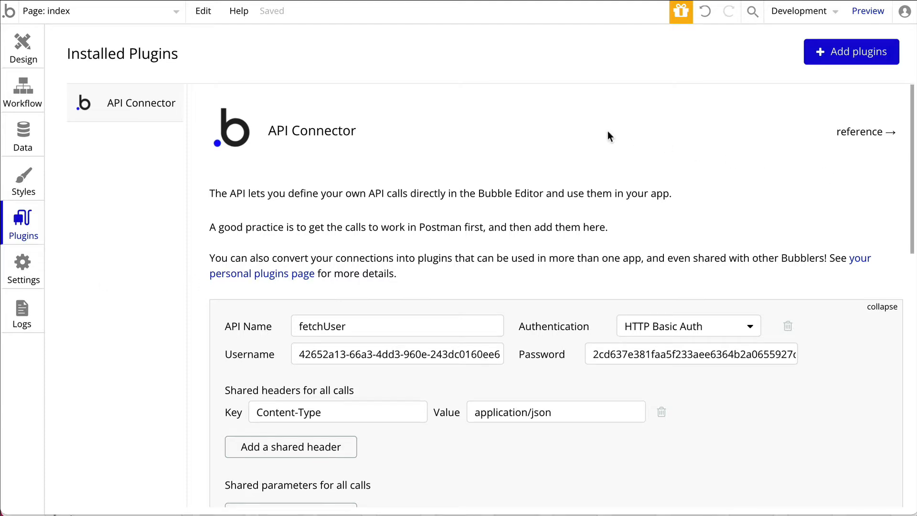
Step: Add a text element reading "User Profile" to the index page's design
left_click(17, 52)
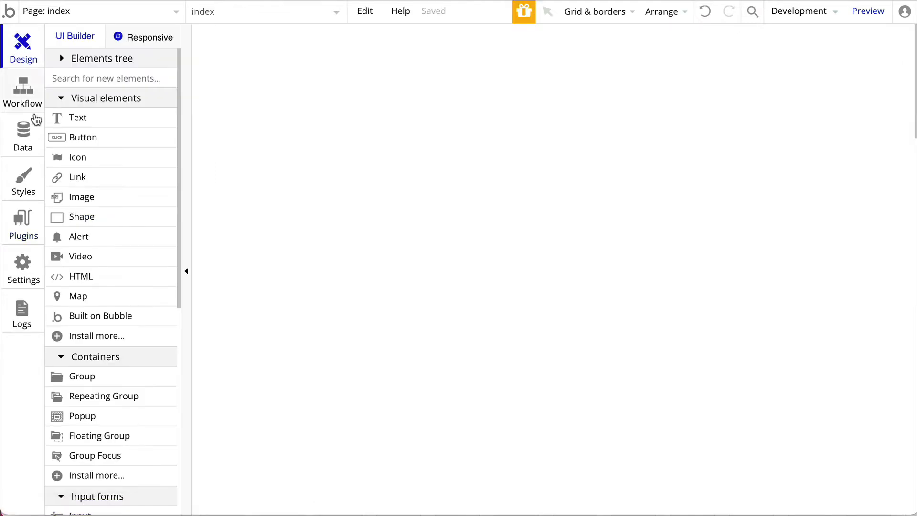
left_click(81, 117)
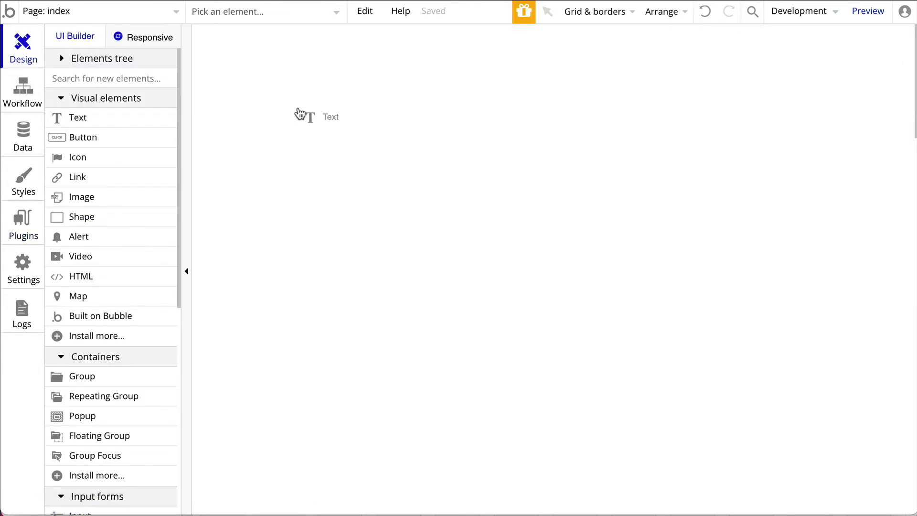
left_click(299, 111)
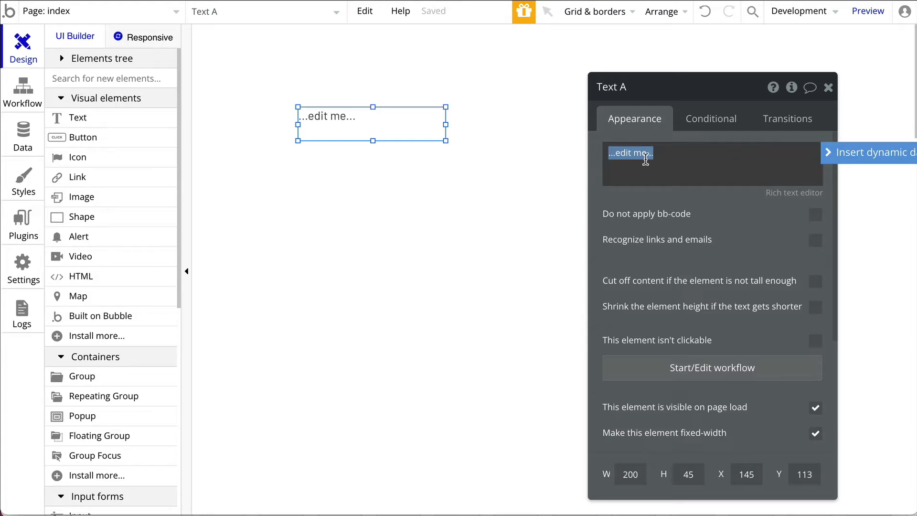
type("User P")
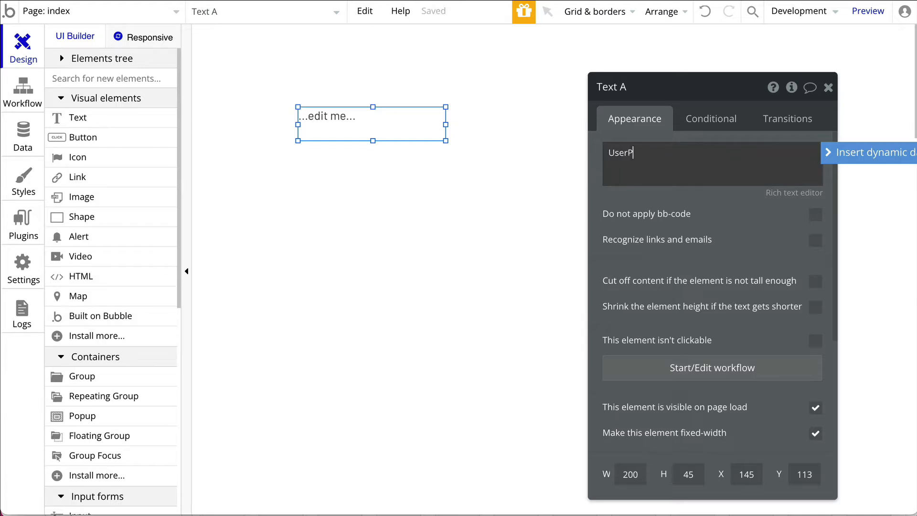
key("BackSpace")
type("Profile")
Step: Format the "User Profile" text as bold with font size 4 in the rich text editor and save it
left_click(787, 194)
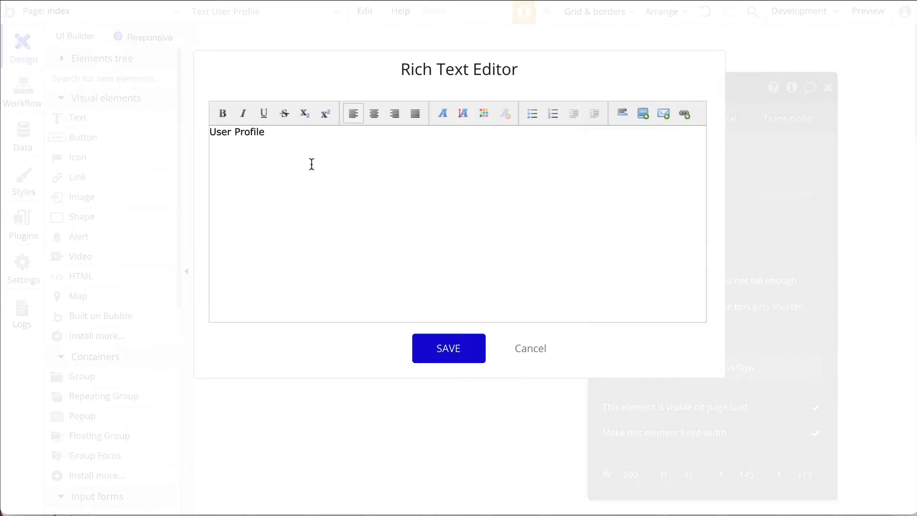
triple_click(225, 129)
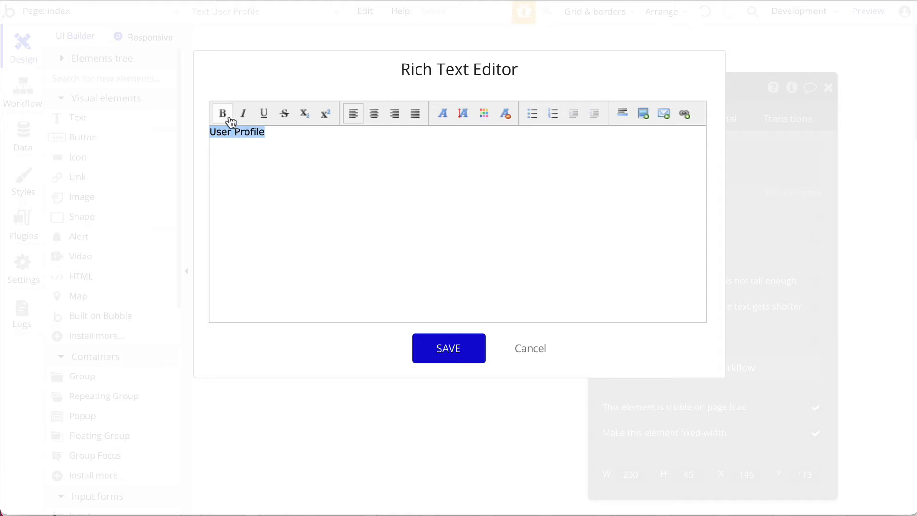
left_click(229, 117)
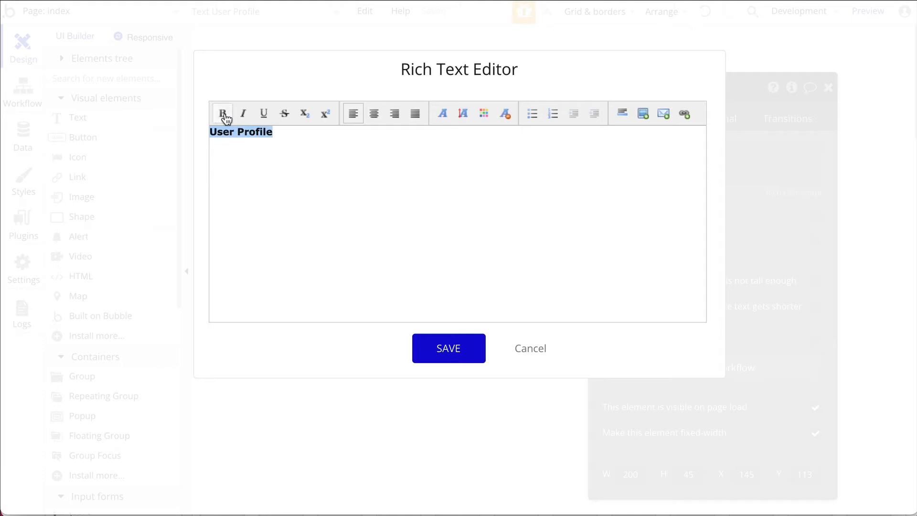
left_click(465, 119)
left_click(471, 207)
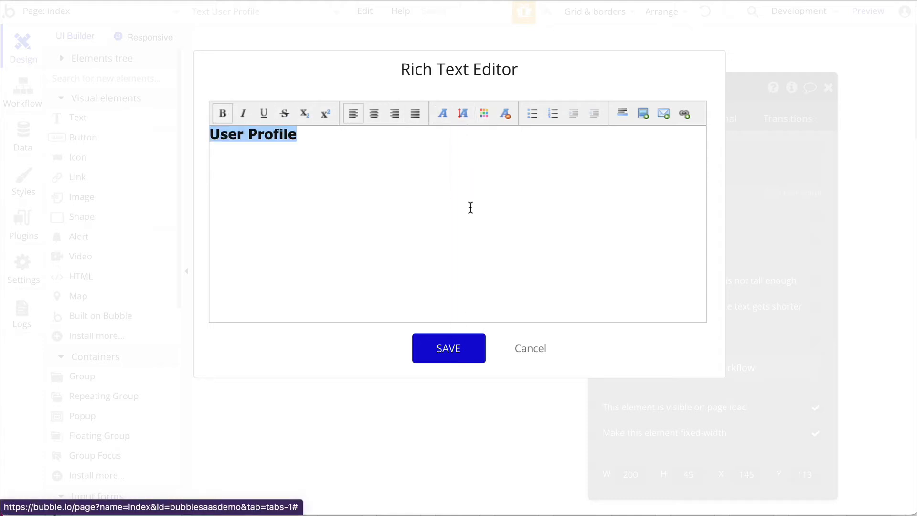
left_click(450, 354)
left_click(379, 172)
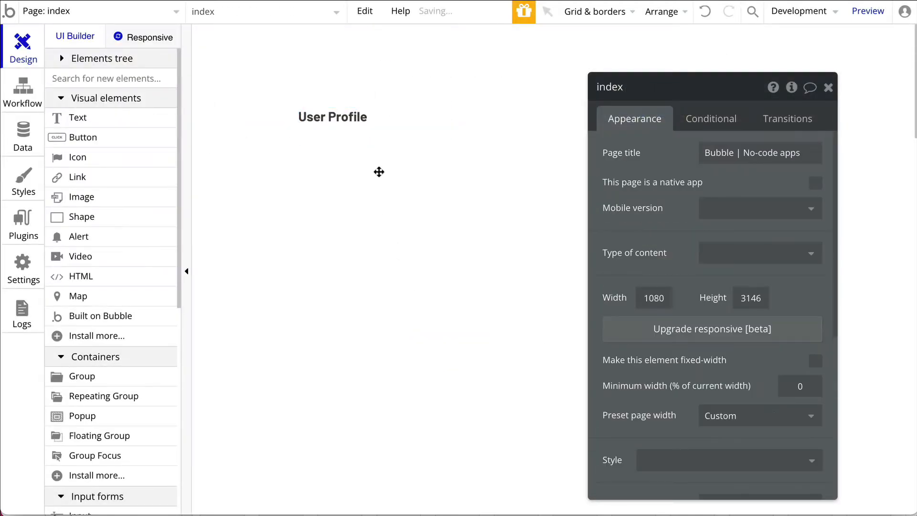
Step: Move the "User Profile" heading to the page's upper-left area, at about X 51, Y 57
left_click_drag(334, 123, 264, 76)
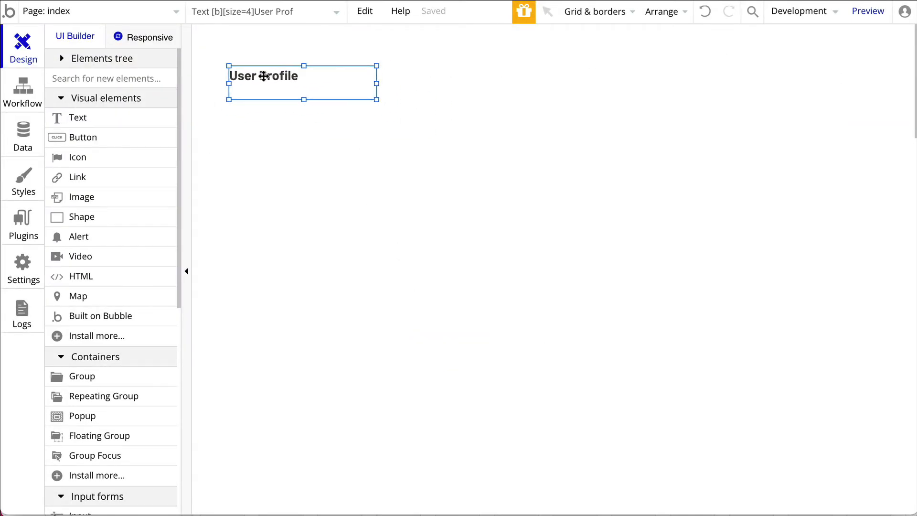
left_click(264, 76)
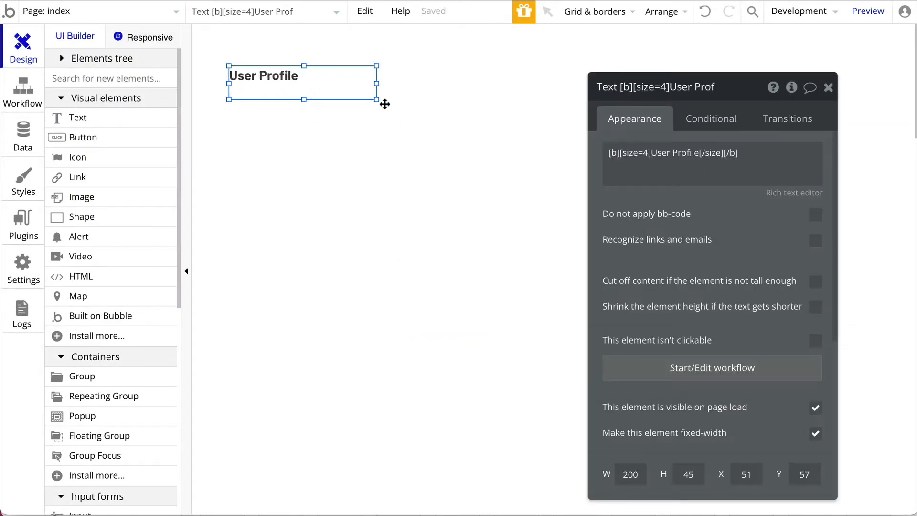
left_click(391, 159)
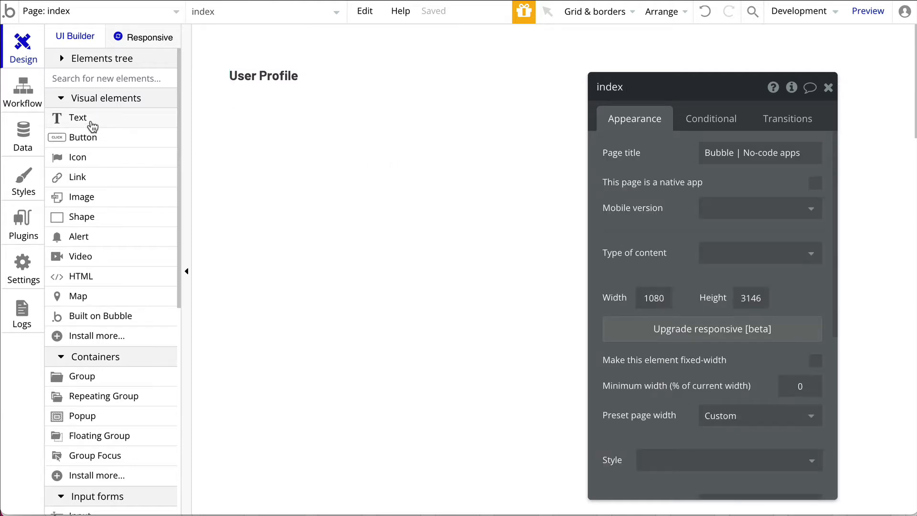
Step: Add an image element below the "User Profile" heading and shrink it to a small thumbnail
mouse_move(93, 126)
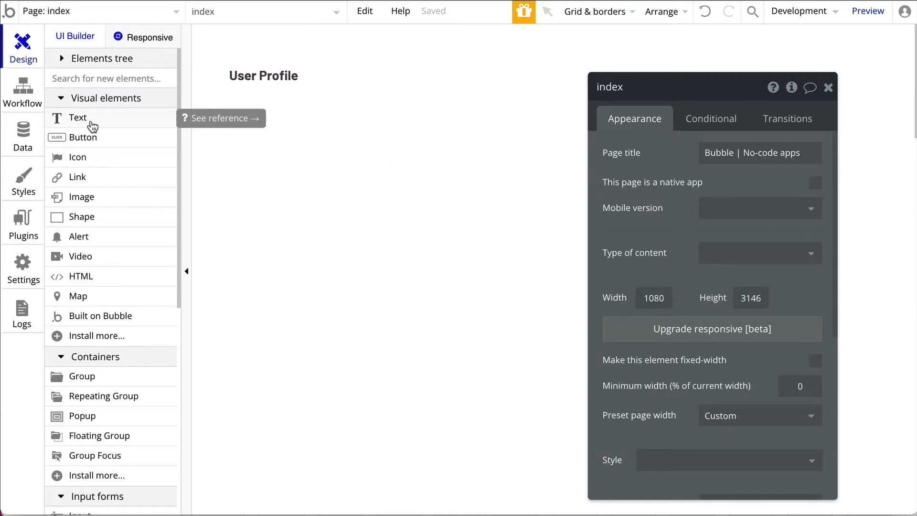
left_click_drag(89, 203, 282, 145)
left_click_drag(318, 178, 288, 135)
left_click_drag(466, 266, 299, 146)
left_click(402, 172)
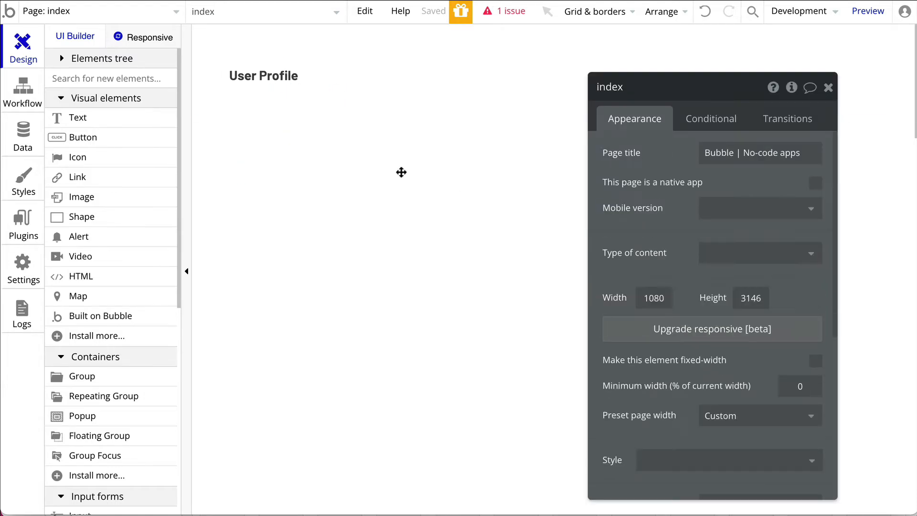
Step: Place a text element just below the "User Profile" heading at about X 154, Y 87, emptied of placeholder text and named "User name"
left_click(98, 119)
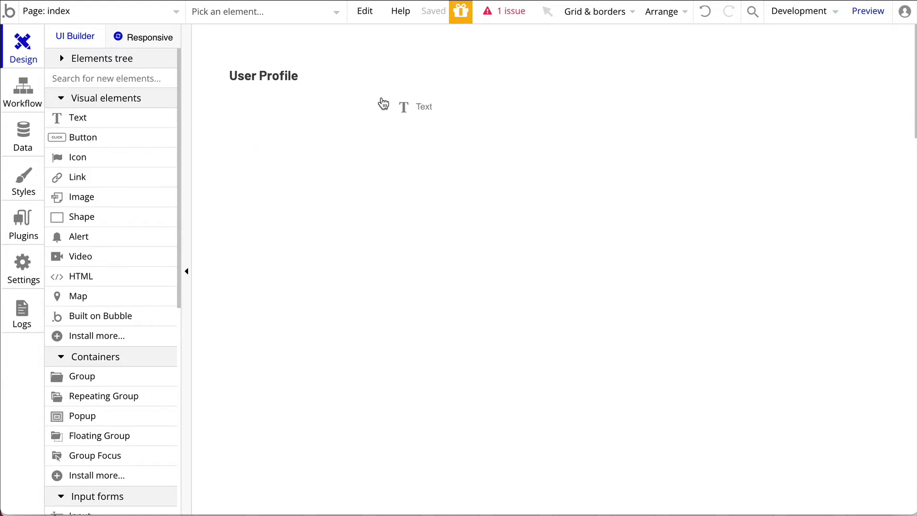
left_click(374, 102)
left_click_drag(417, 117, 350, 105)
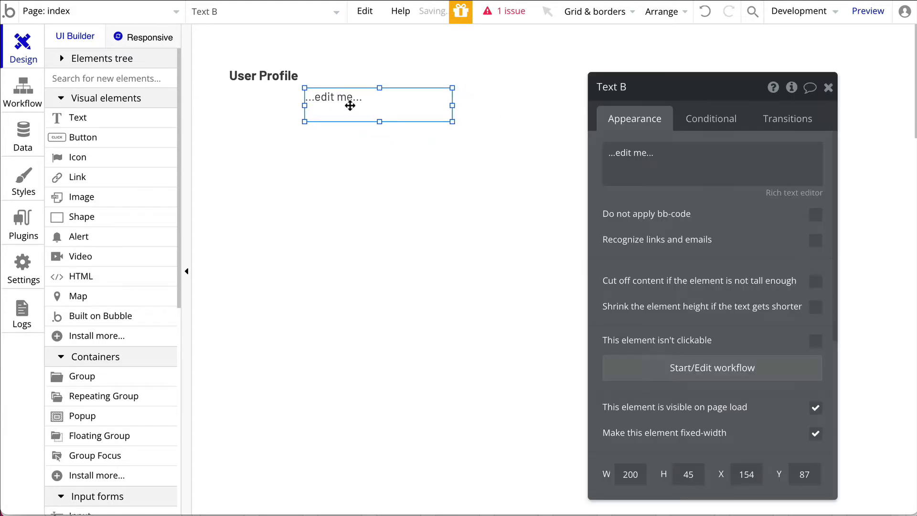
left_click(660, 153)
left_click(660, 88)
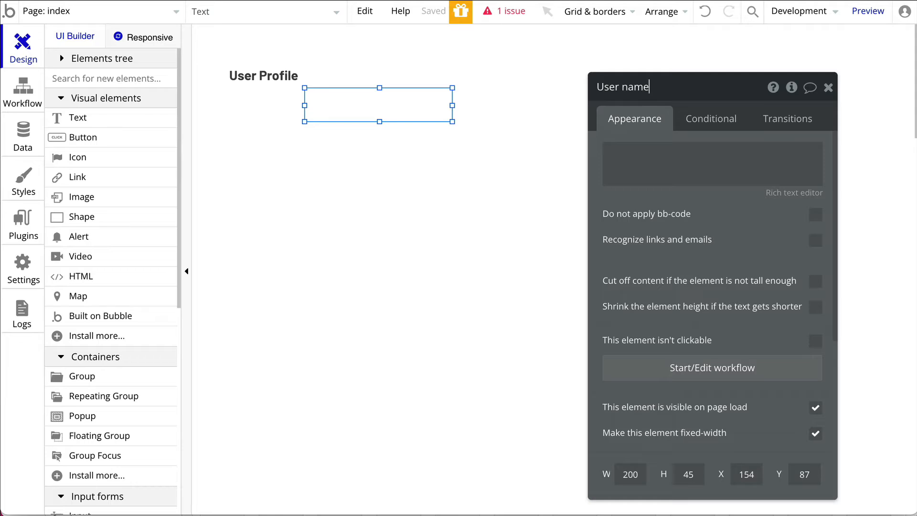
Step: Create a custom state named "init" of type text on the "User name" element
left_click(791, 87)
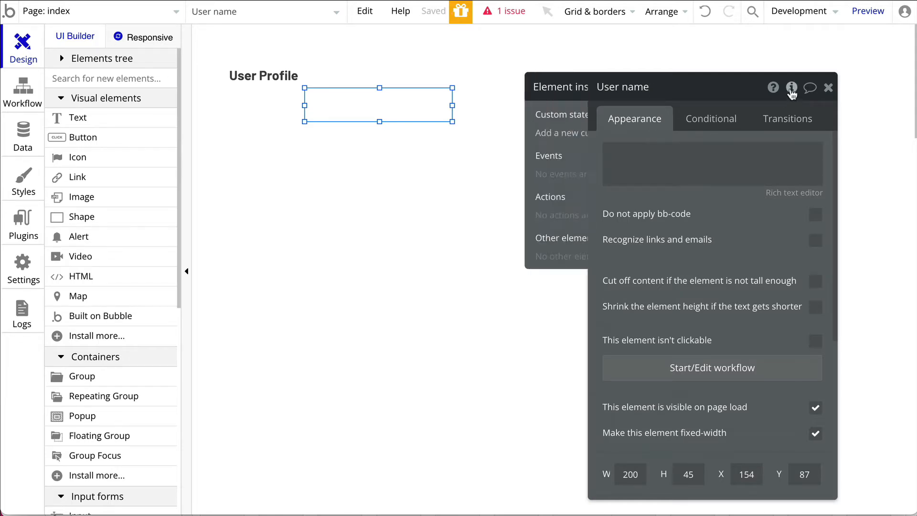
left_click(377, 138)
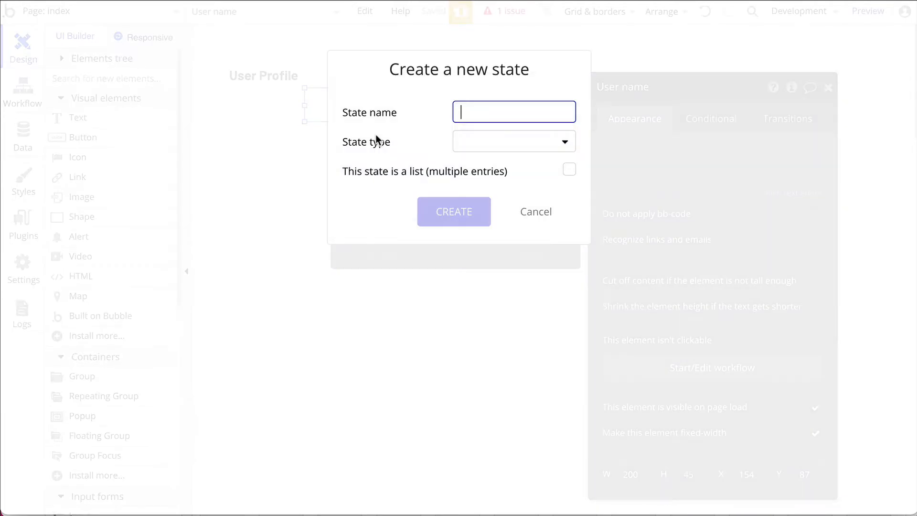
type("init")
left_click(468, 140)
left_click(491, 172)
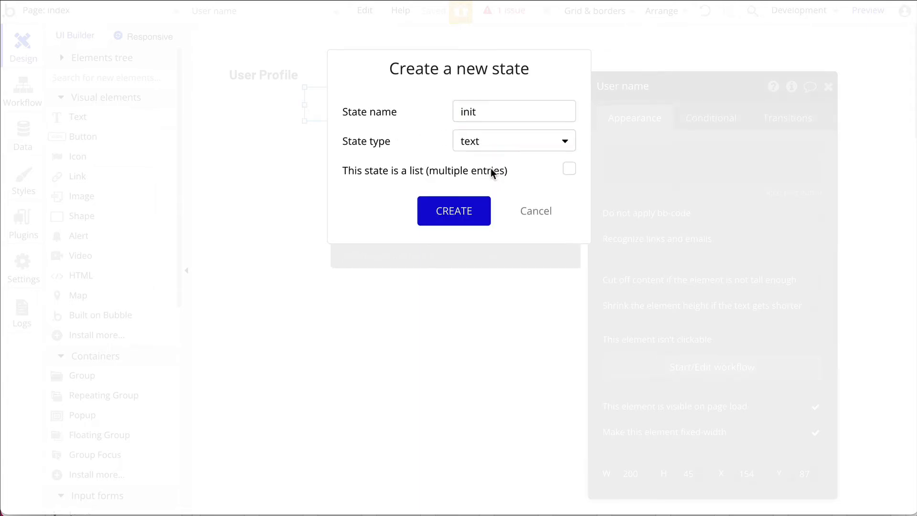
left_click(460, 220)
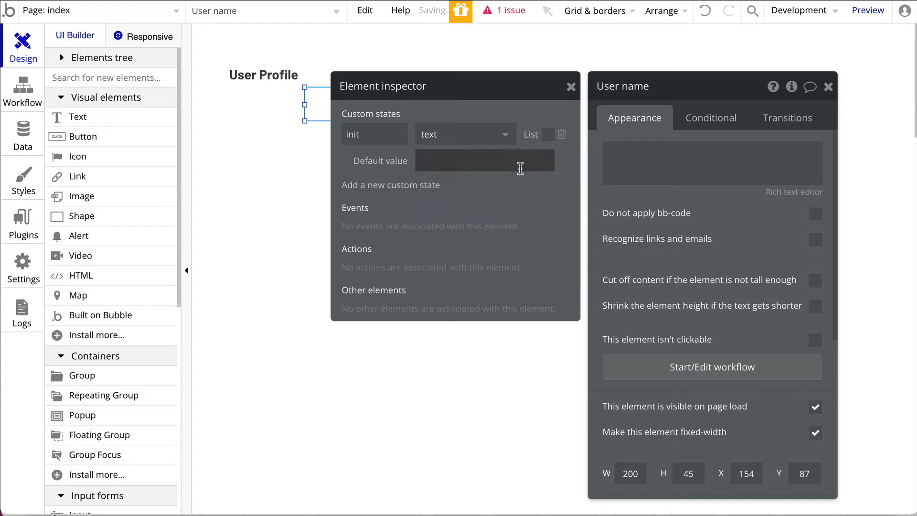
Step: Fill the "User name" element with its own init state as dynamic data and shrink its height to fit one line
left_click(629, 156)
left_click(850, 152)
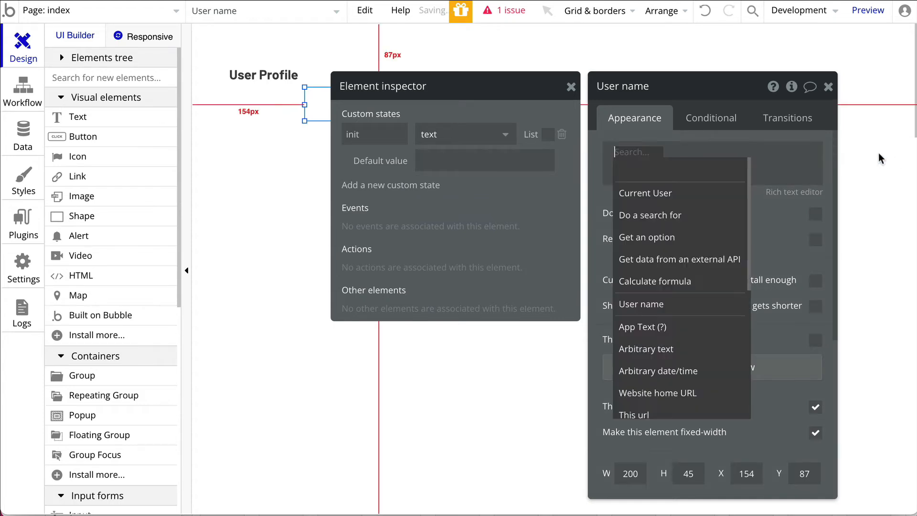
left_click(667, 304)
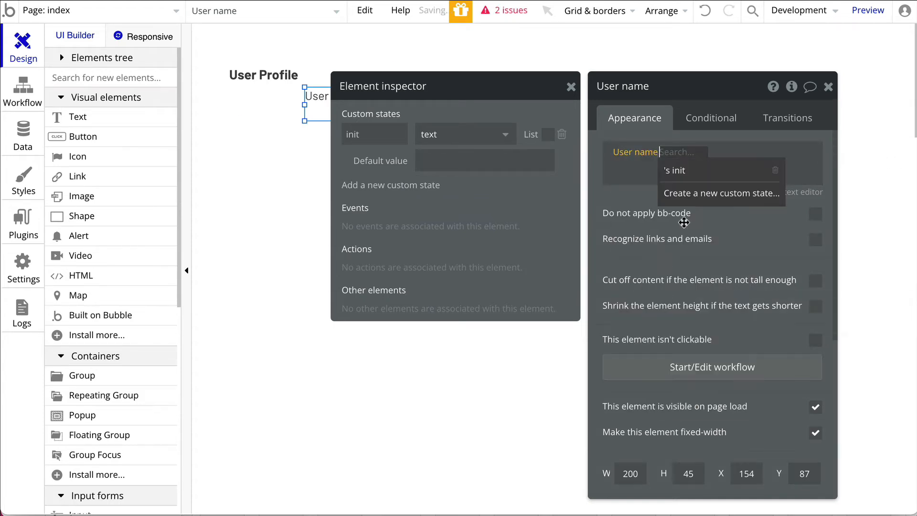
left_click(679, 168)
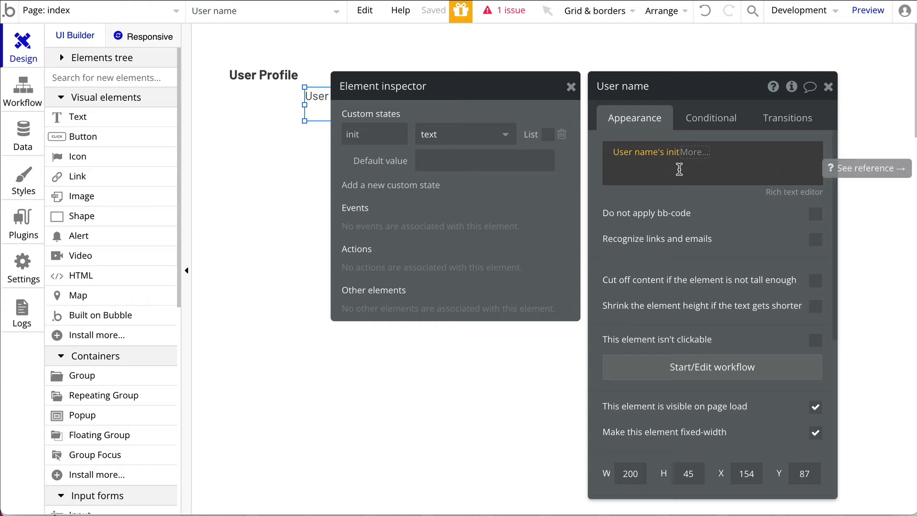
left_click(827, 88)
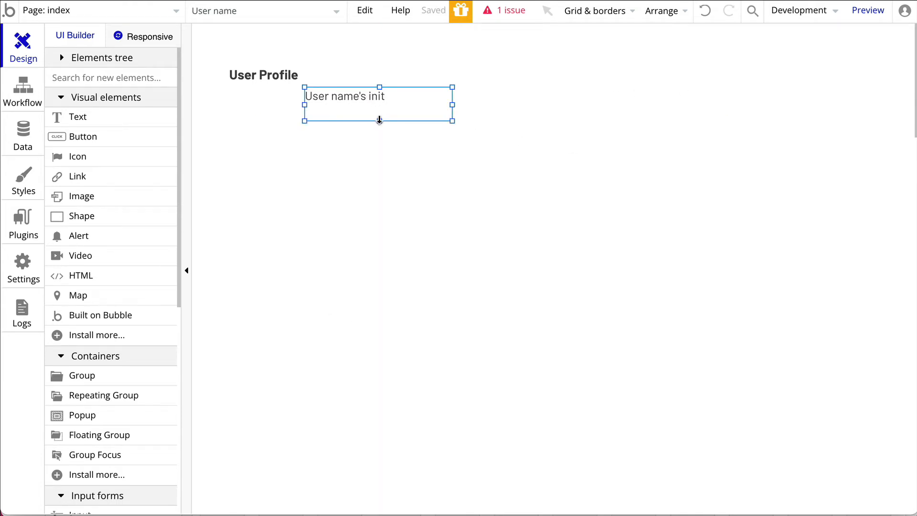
left_click_drag(379, 119, 380, 108)
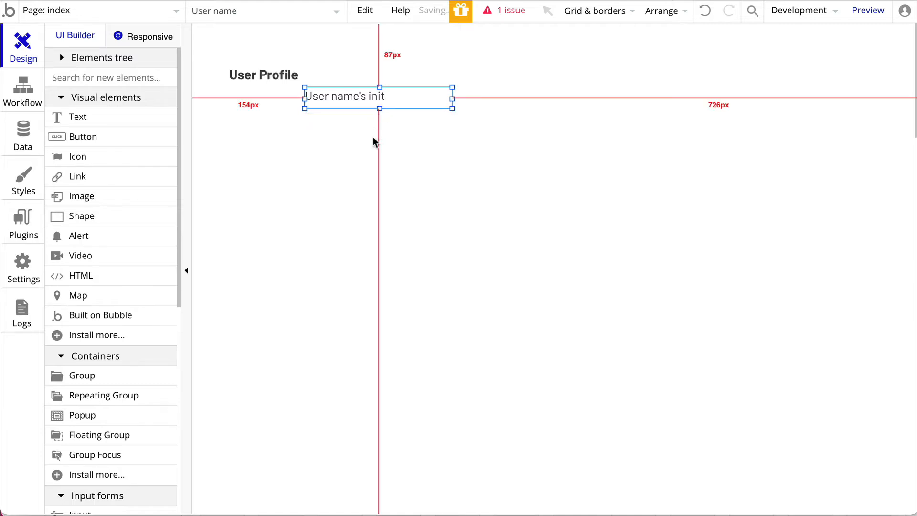
left_click(449, 152)
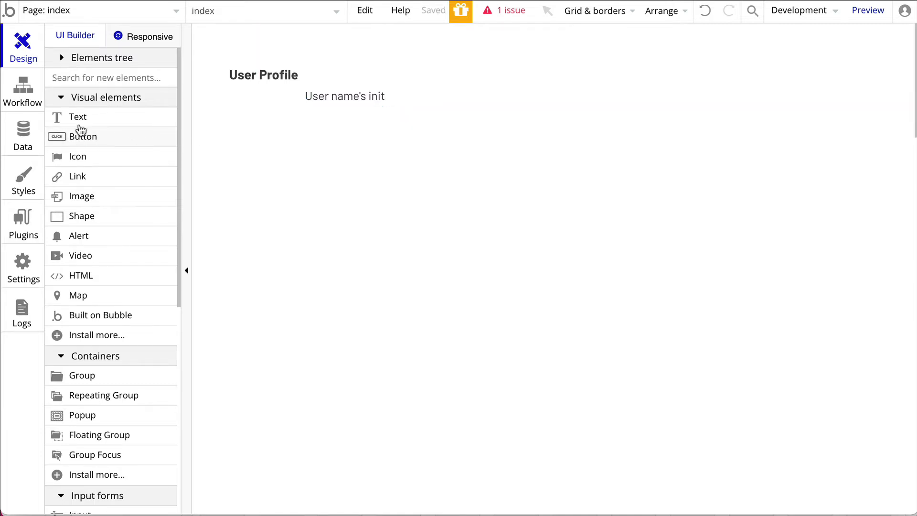
Step: Place a text element below the "User name" text at about X 154, Y 122, and name it "User email"
left_click(339, 125)
left_click_drag(371, 139, 333, 129)
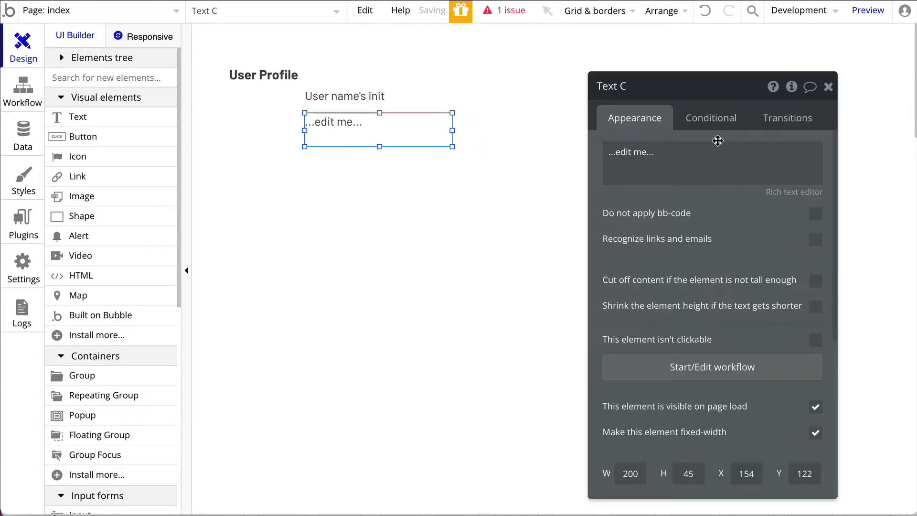
left_click(673, 86)
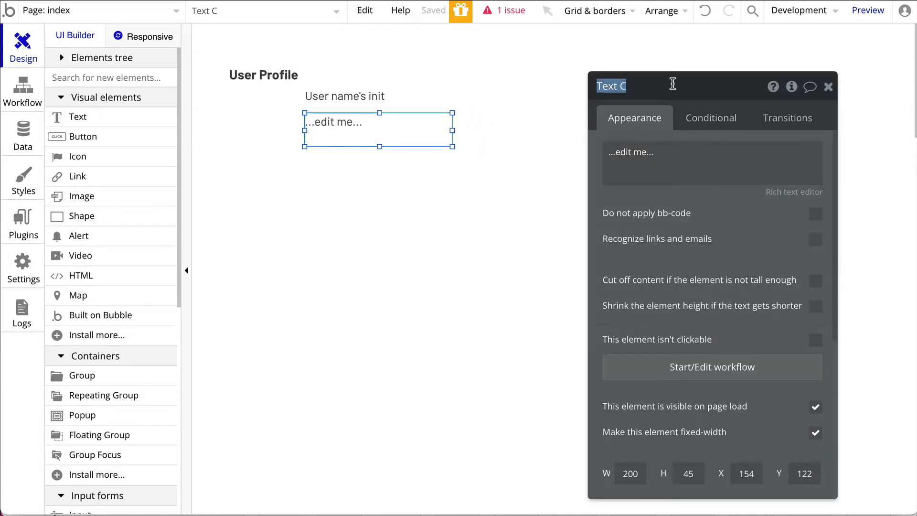
type("user")
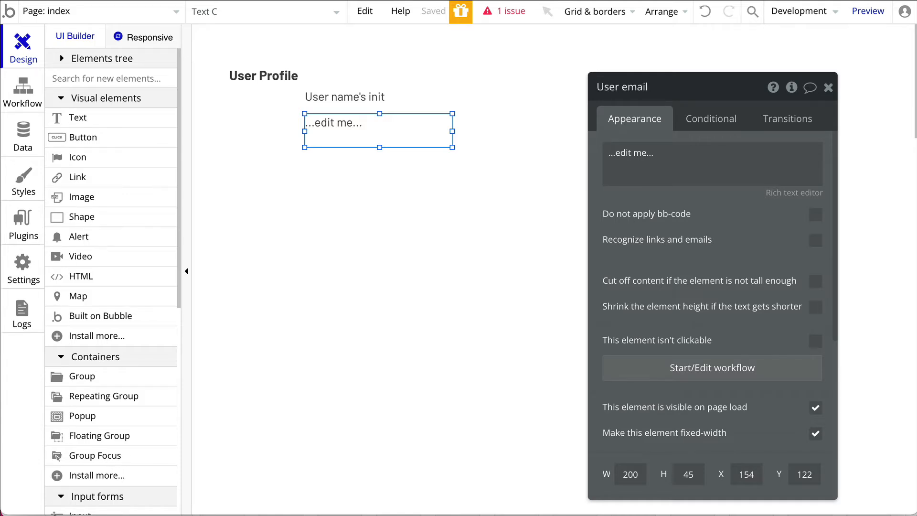
left_click(684, 150)
Step: Create a custom state named "init" of type text on the "User email" element
left_click(792, 88)
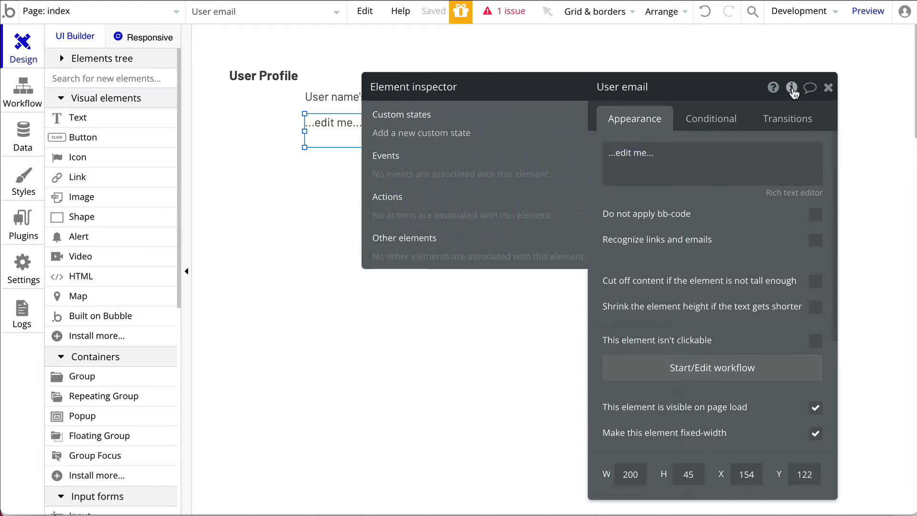
left_click(380, 136)
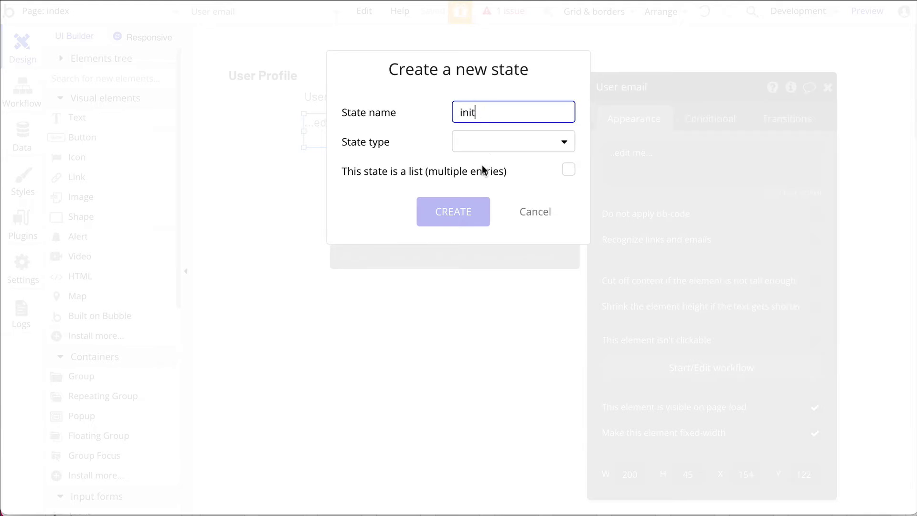
left_click(515, 146)
left_click(516, 167)
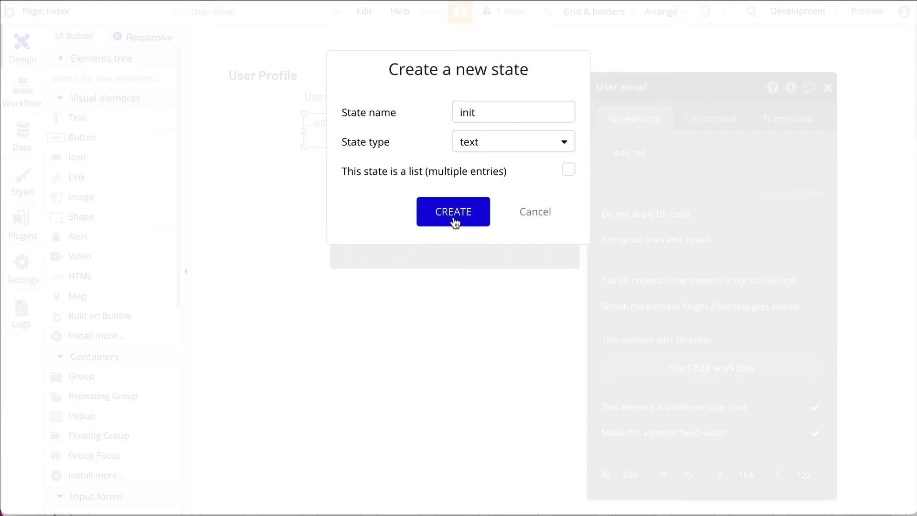
left_click(452, 218)
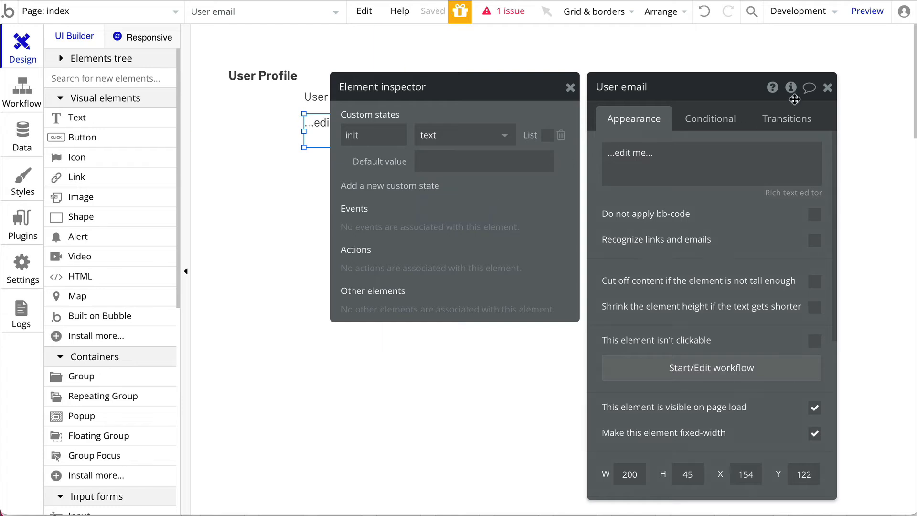
left_click(828, 87)
left_click(539, 143)
Step: Replace the "User email" placeholder text with its own init state as dynamic data and shrink the element's height to one line
left_click(330, 119)
double_click(330, 120)
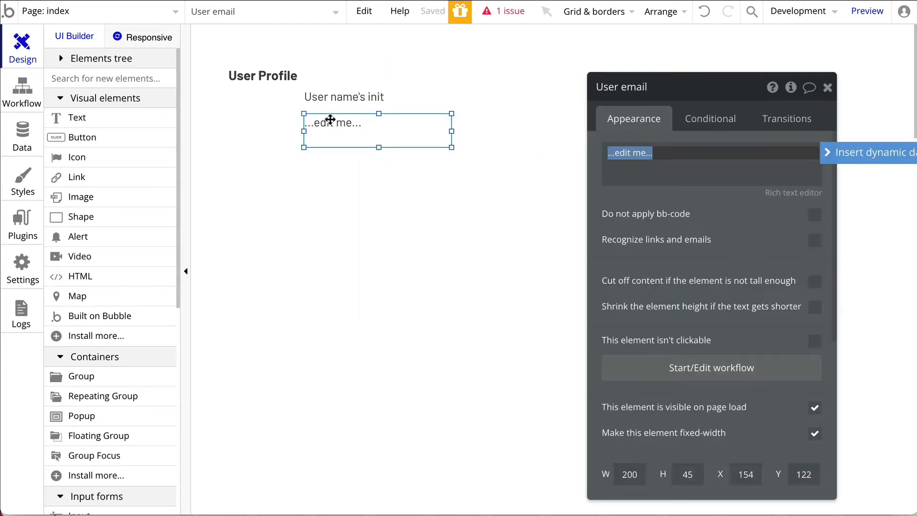
left_click(682, 166)
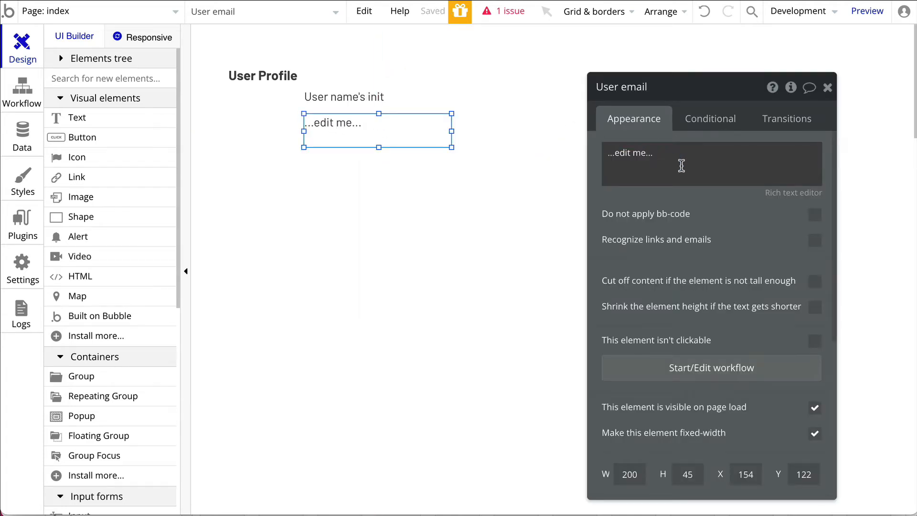
triple_click(631, 153)
left_click(821, 162)
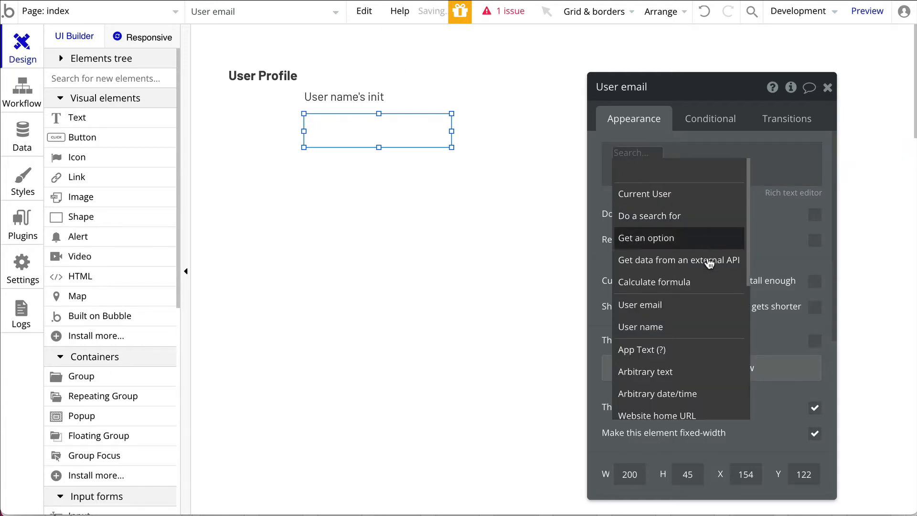
left_click(694, 305)
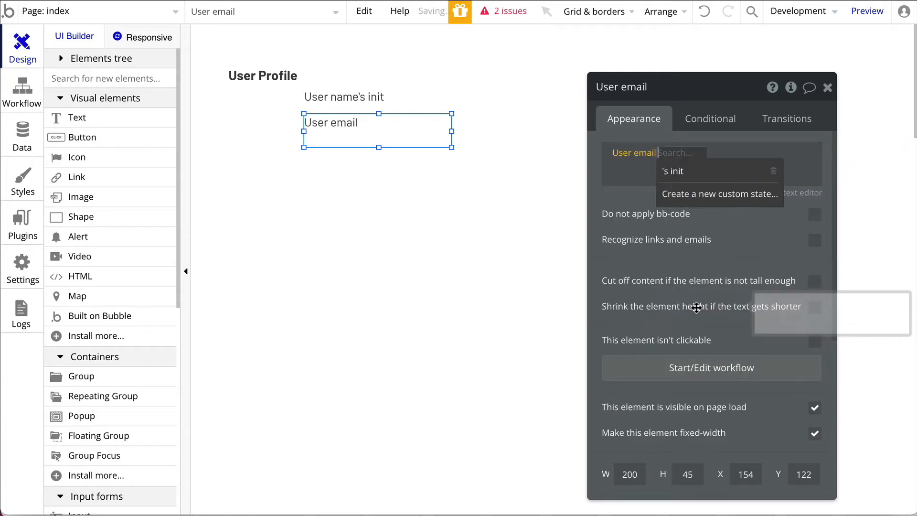
left_click(693, 173)
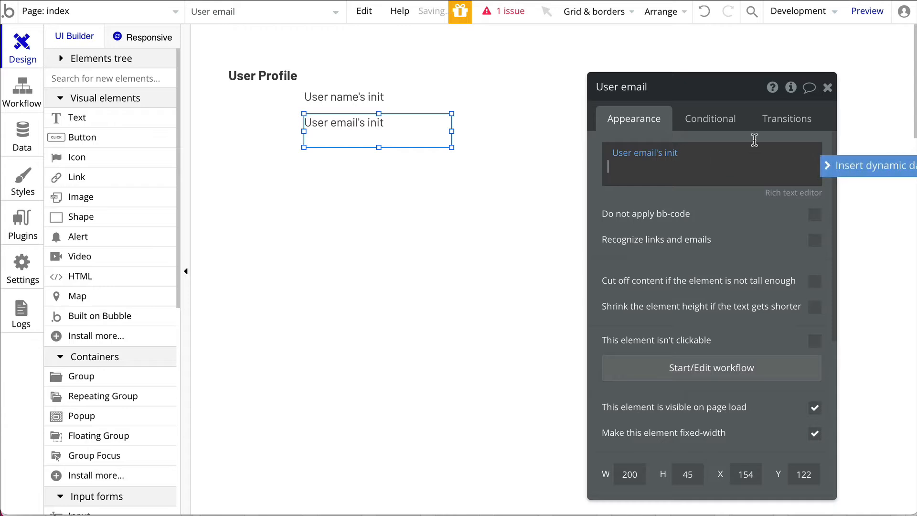
left_click(828, 88)
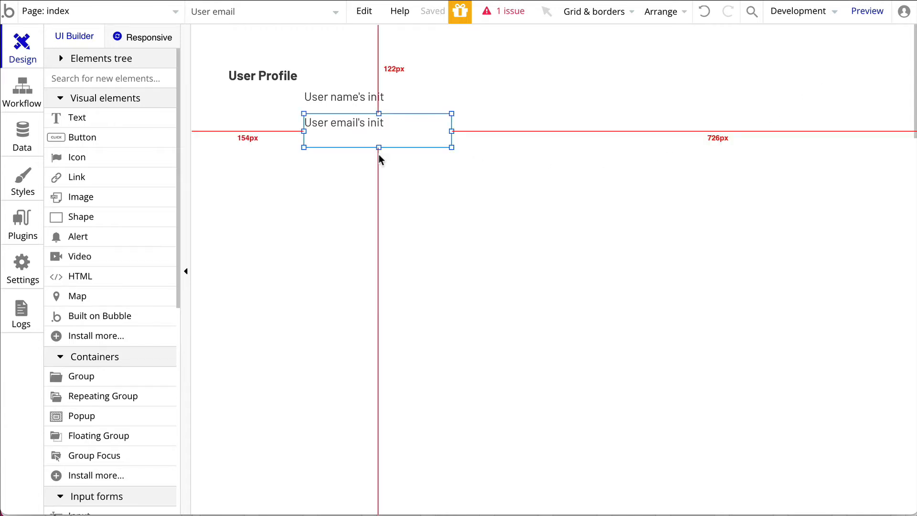
left_click_drag(379, 147, 378, 133)
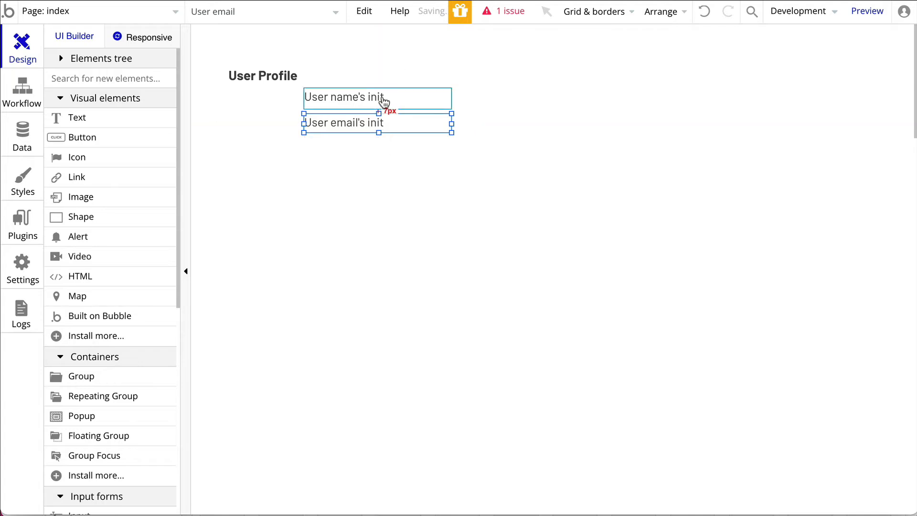
left_click(429, 189)
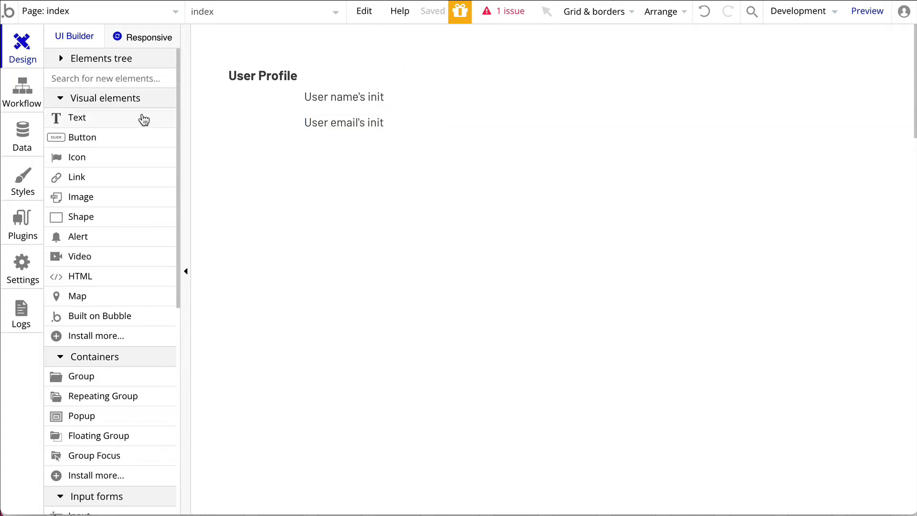
Step: Place a text element below the "User email" text at about X 154, Y 155, and name it "User is_admin"
left_click(76, 120)
left_click(321, 157)
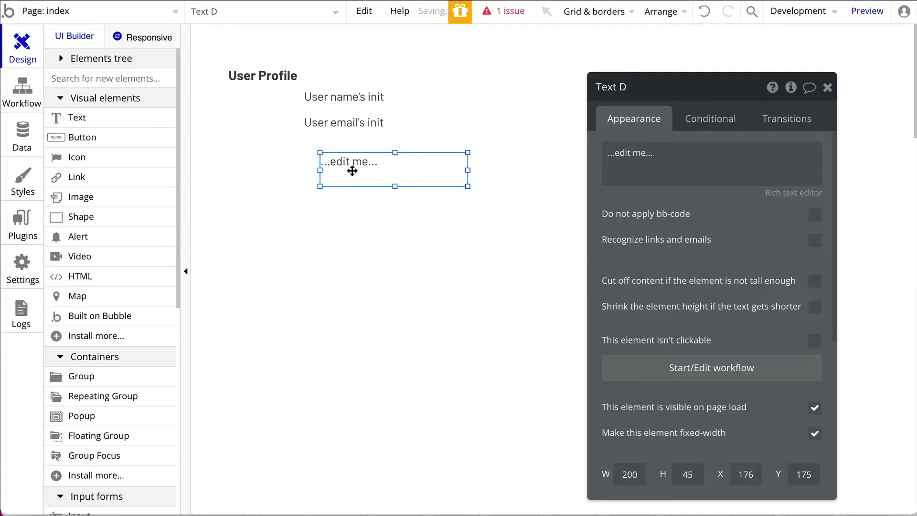
left_click_drag(352, 170, 334, 156)
double_click(334, 156)
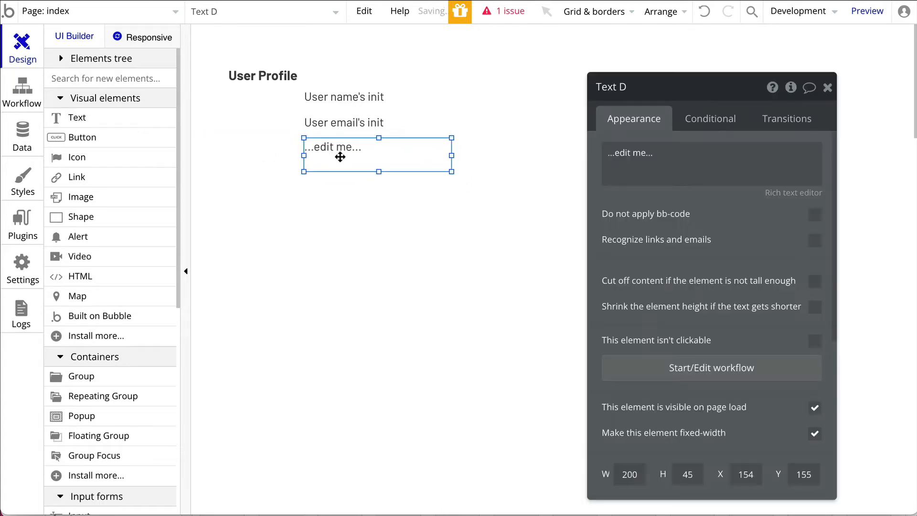
left_click(671, 86)
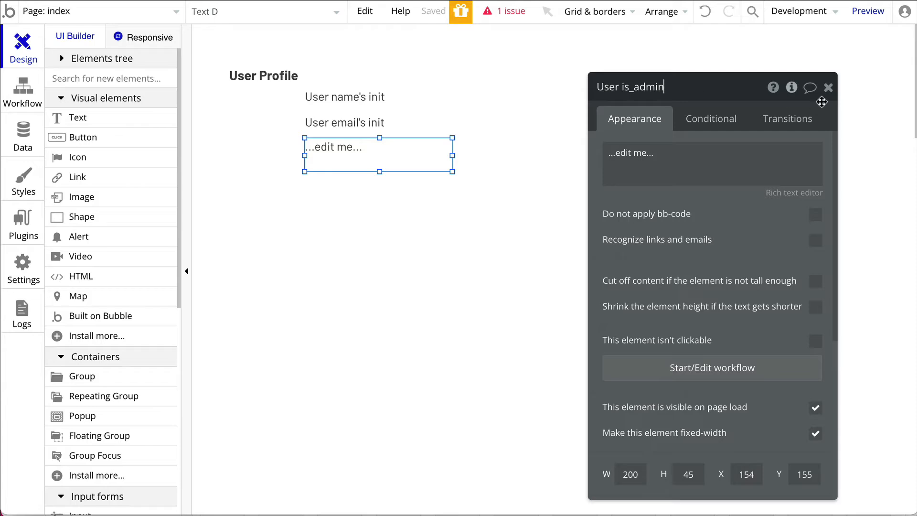
Step: Create a custom state named "init" of type text on the "User is_admin" element
left_click(791, 87)
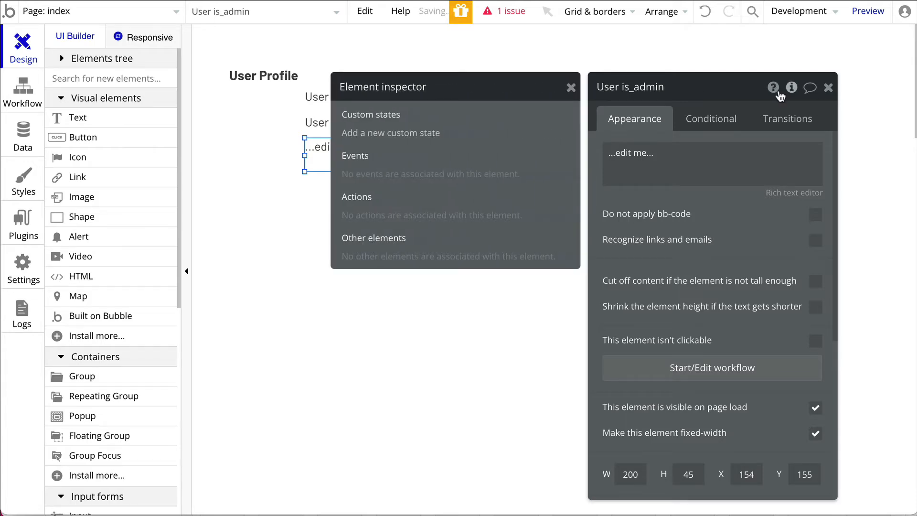
left_click(405, 134)
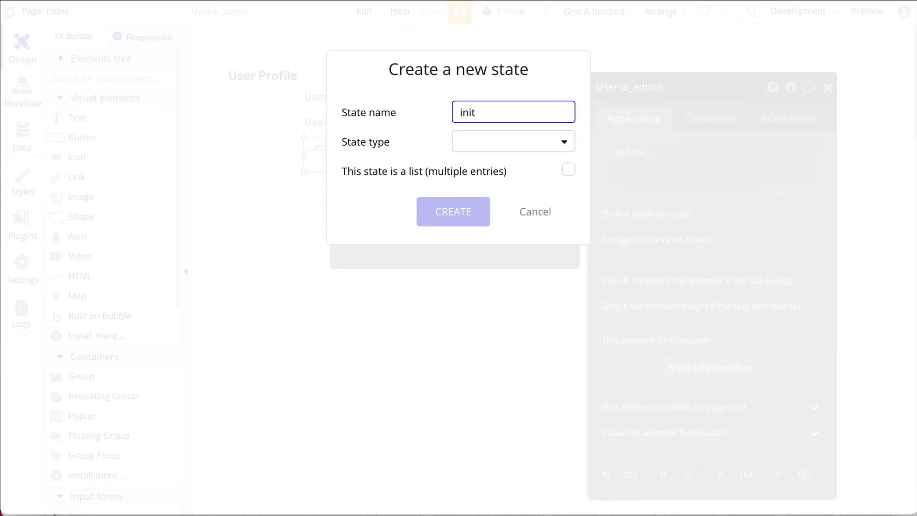
left_click(555, 144)
left_click(554, 177)
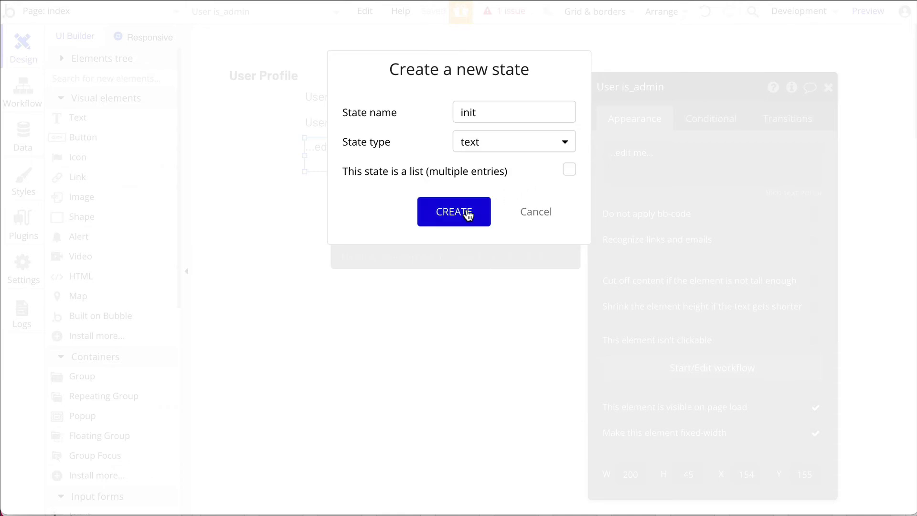
left_click(467, 212)
Step: Replace the "User is_admin" placeholder text with the element's own init state as dynamic data
triple_click(650, 153)
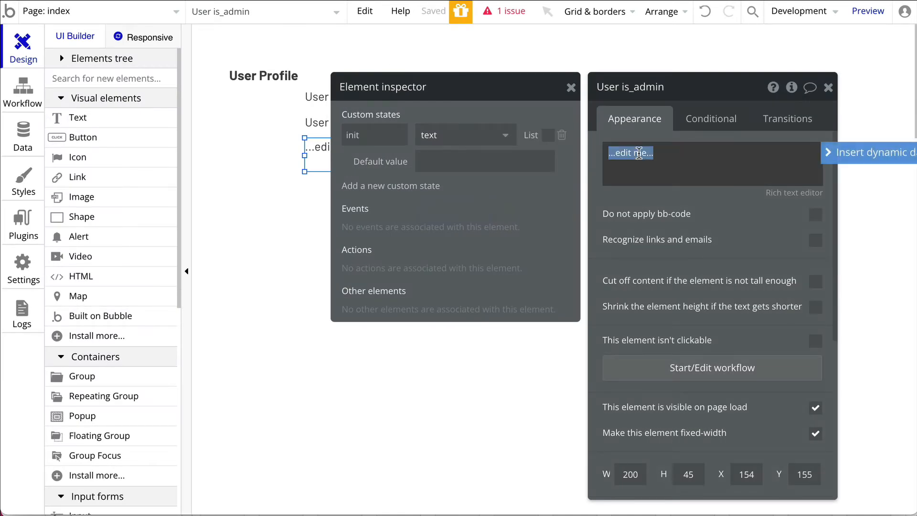
left_click(837, 155)
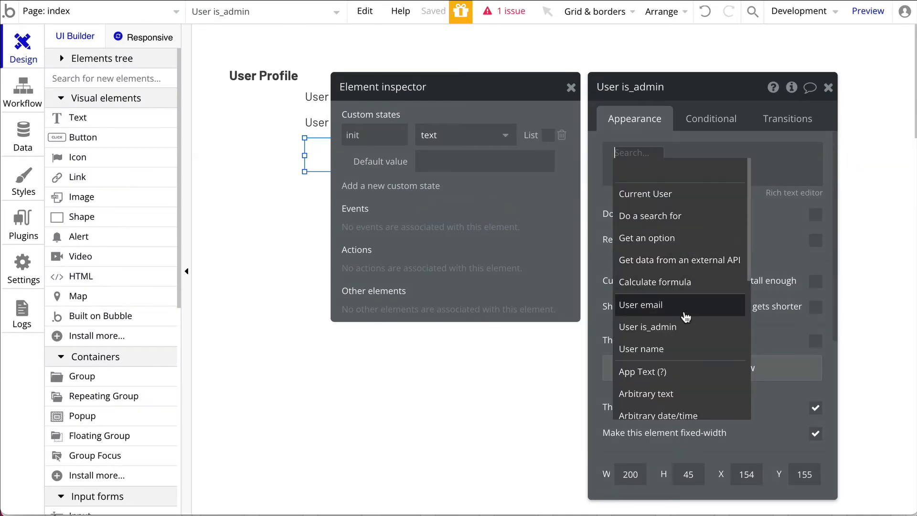
left_click(678, 327)
left_click(709, 177)
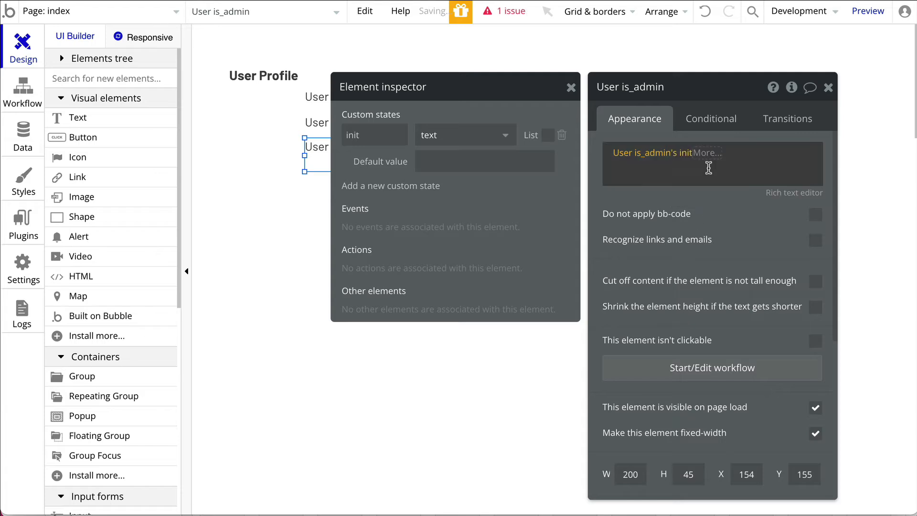
left_click(829, 88)
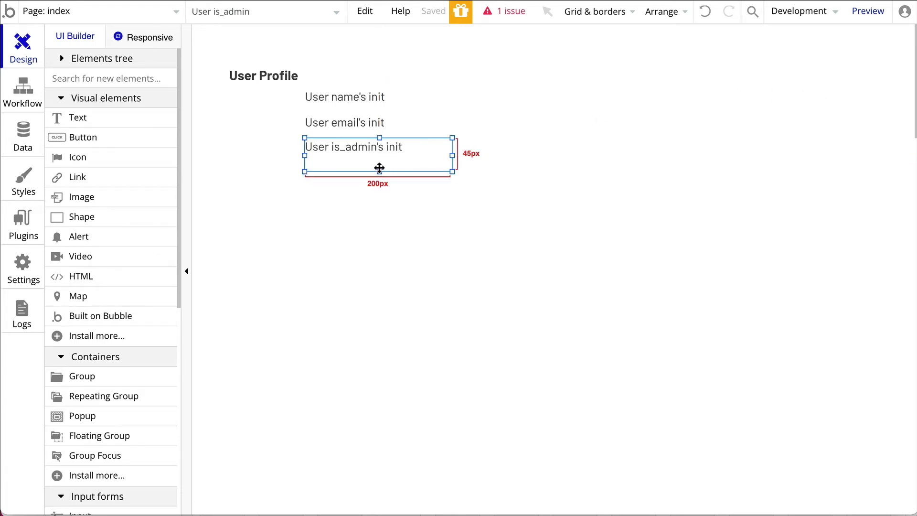
Step: Shrink the "User is_admin" text's height to one line and add a text element reading "User Plan" below it at about X 51, Y 192
left_click_drag(380, 172, 378, 156)
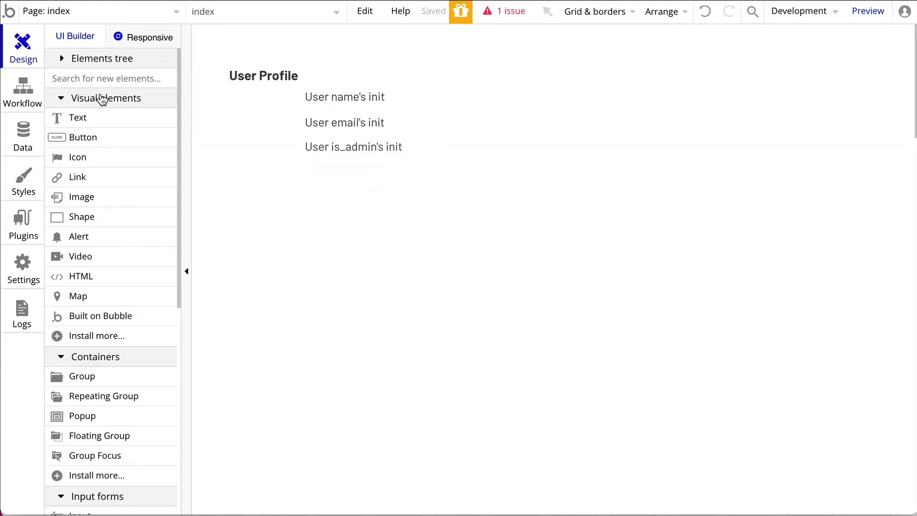
left_click_drag(88, 118, 262, 181)
left_click_drag(605, 153, 661, 150)
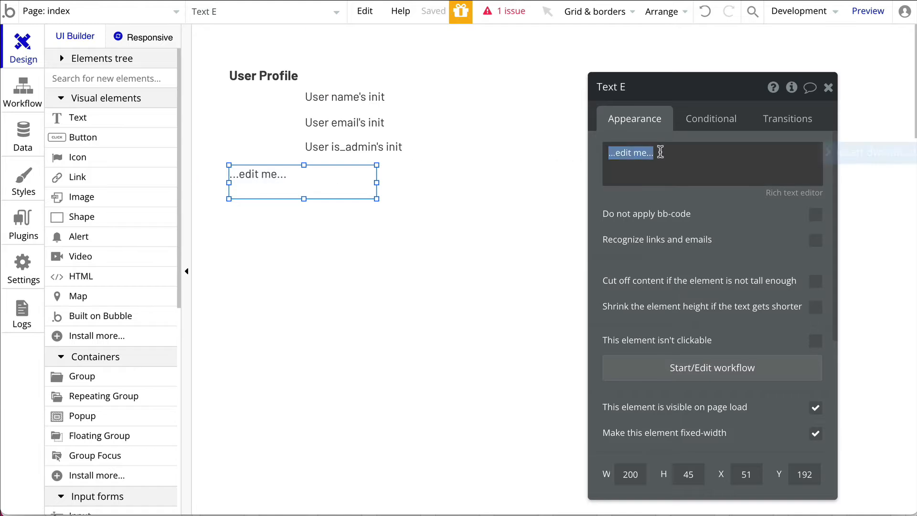
type("User Plan")
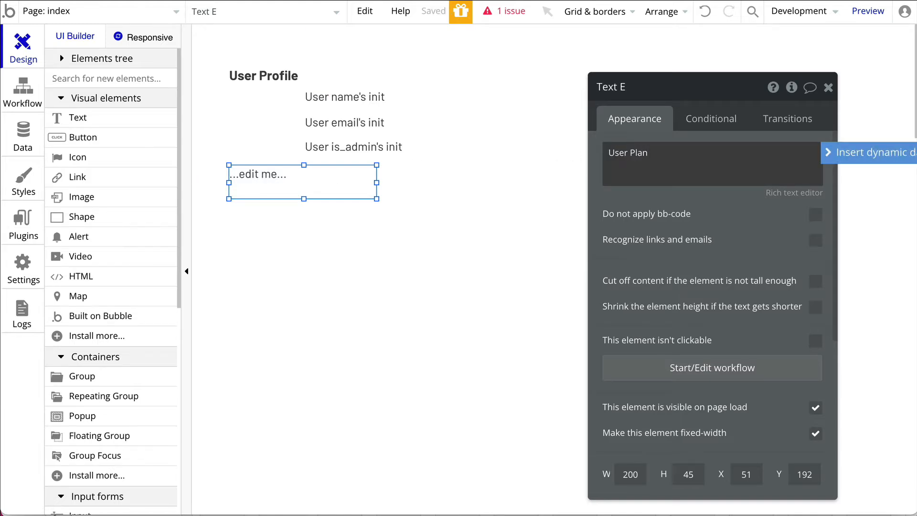
Step: Format the "User Plan" text as a heading in the rich text editor with bold and font size 4, and save it
left_click(795, 193)
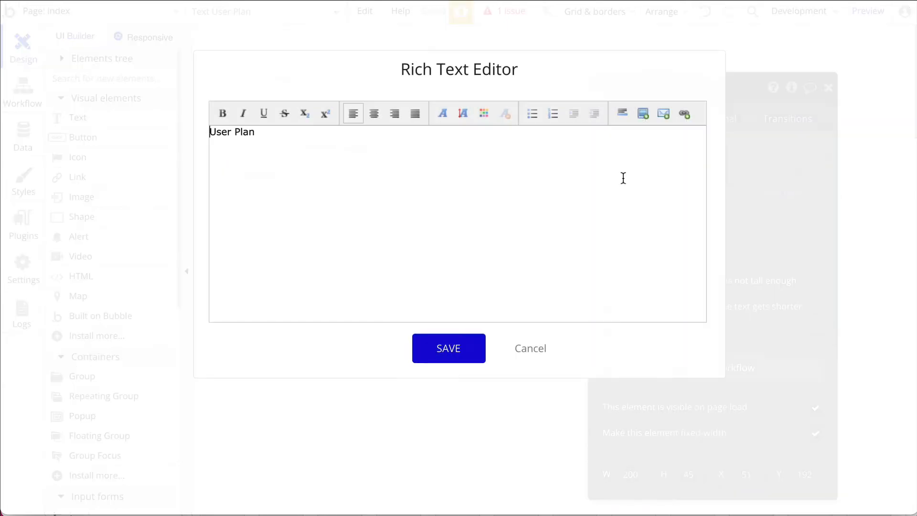
left_click_drag(257, 132, 211, 132)
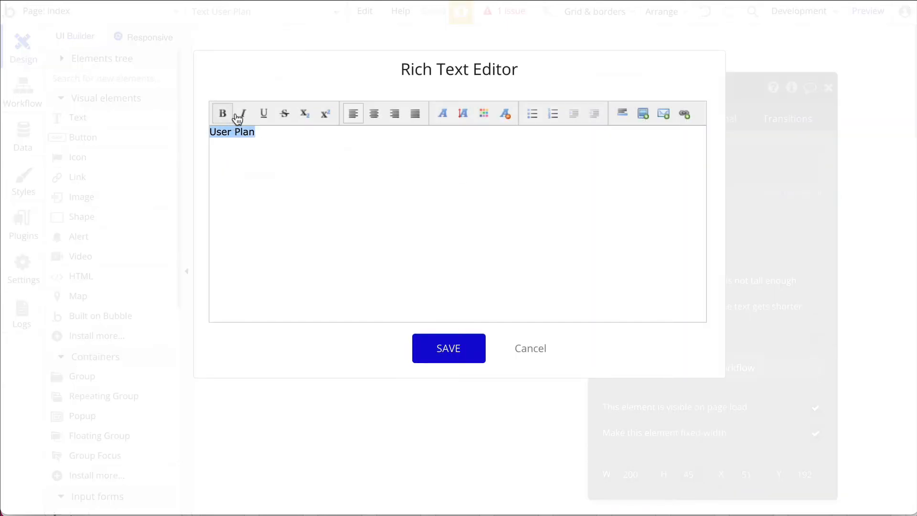
left_click(222, 113)
left_click(464, 114)
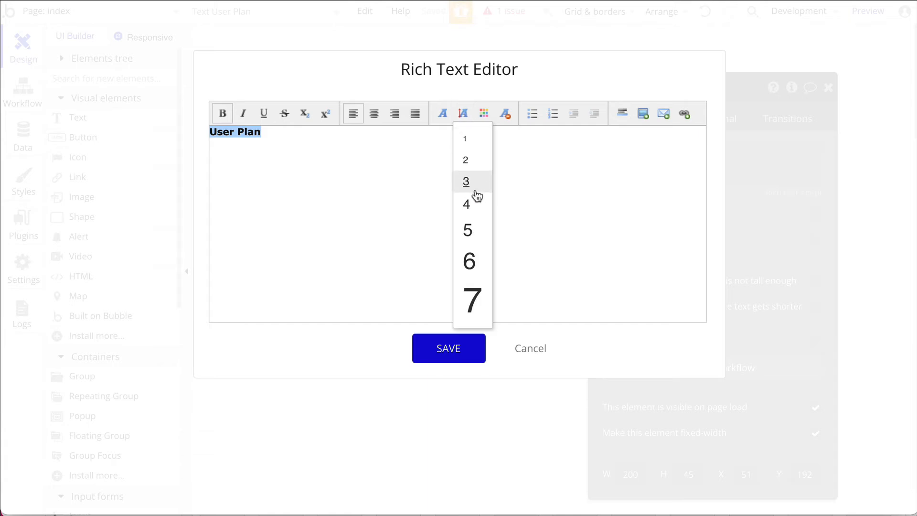
left_click(473, 213)
left_click(448, 349)
left_click(279, 272)
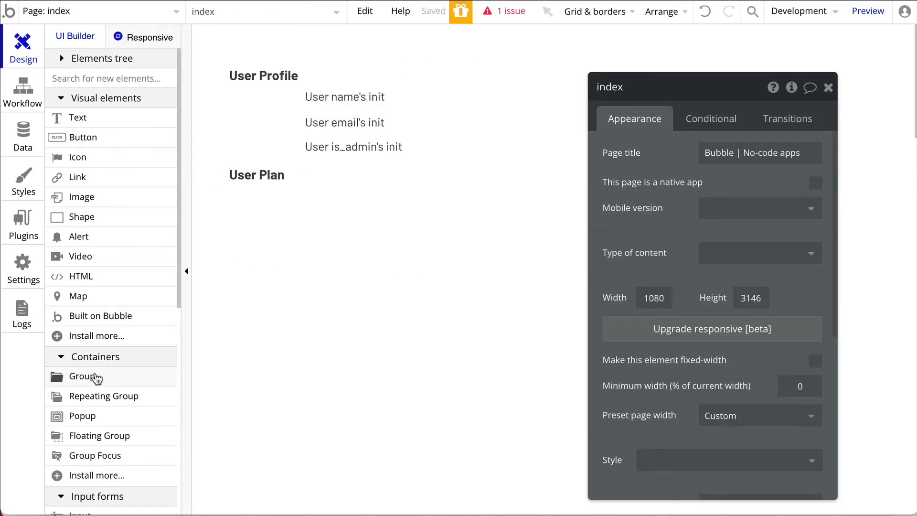
Step: Draw a group about 400 by 250 and position it around the profile and plan texts at about X 35, Y 40
left_click(116, 378)
left_click_drag(276, 266, 567, 451)
mouse_move(391, 337)
left_mouse_down()
mouse_move(342, 230)
mouse_move(336, 121)
left_mouse_up()
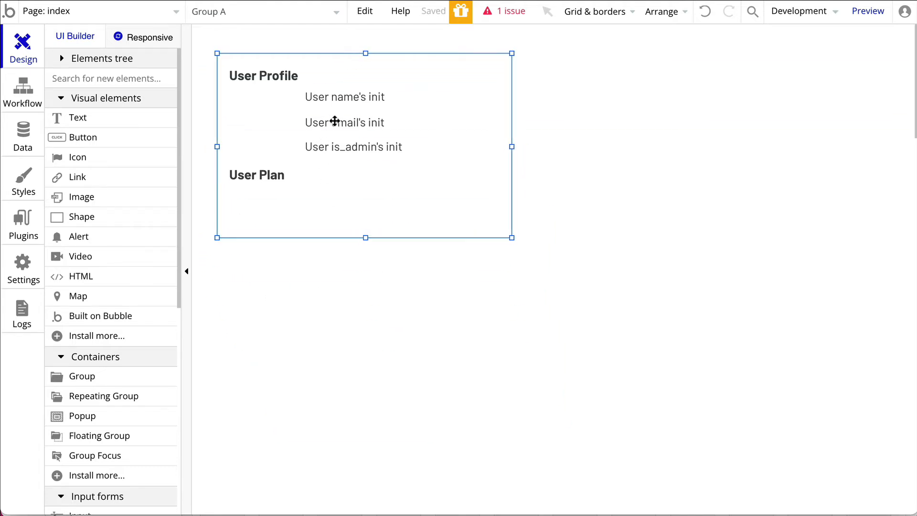
left_click(416, 303)
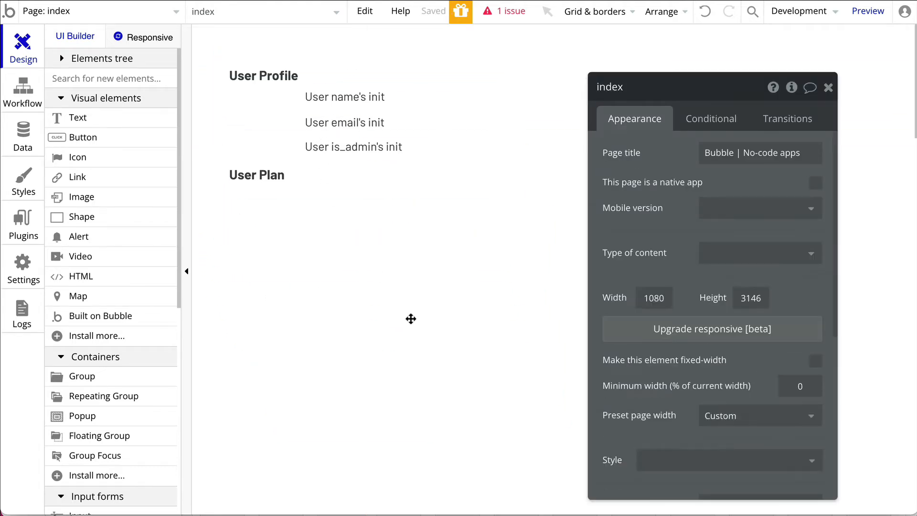
Step: Edit the group's Default Group style to have a solid border on all sides with roundness 1 and a light grey color
left_click(399, 215)
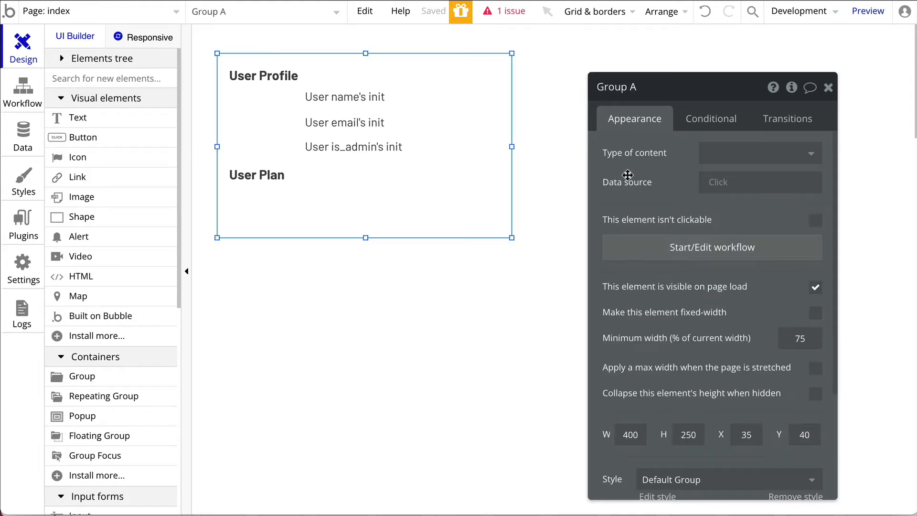
scroll(698, 342, "down", 3)
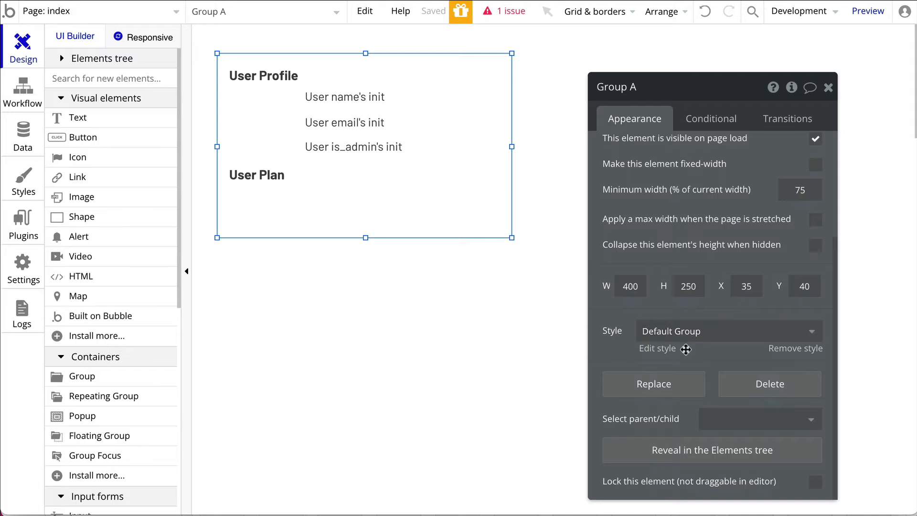
left_click(668, 351)
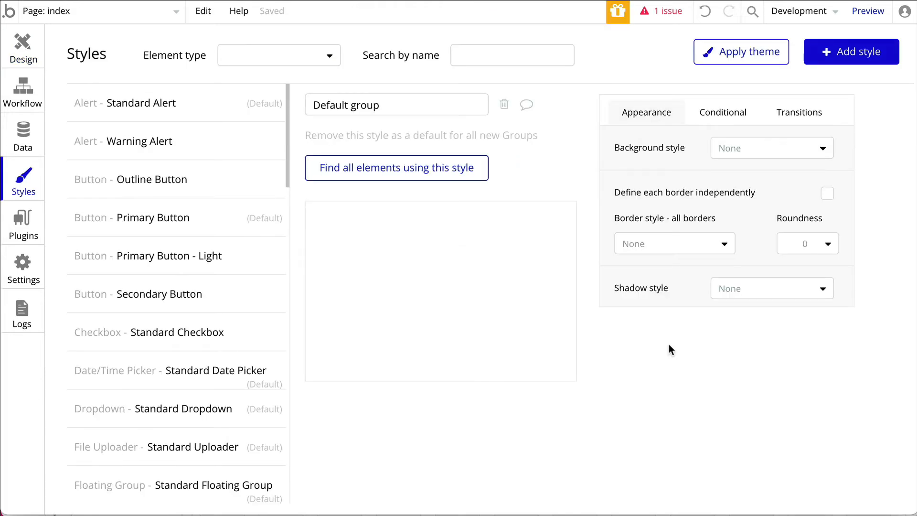
left_click(688, 243)
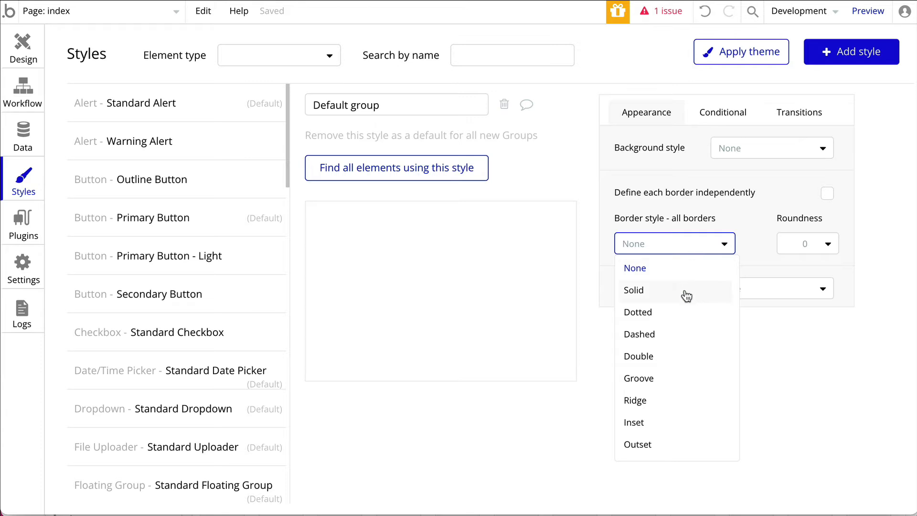
left_click(686, 292)
left_click(820, 248)
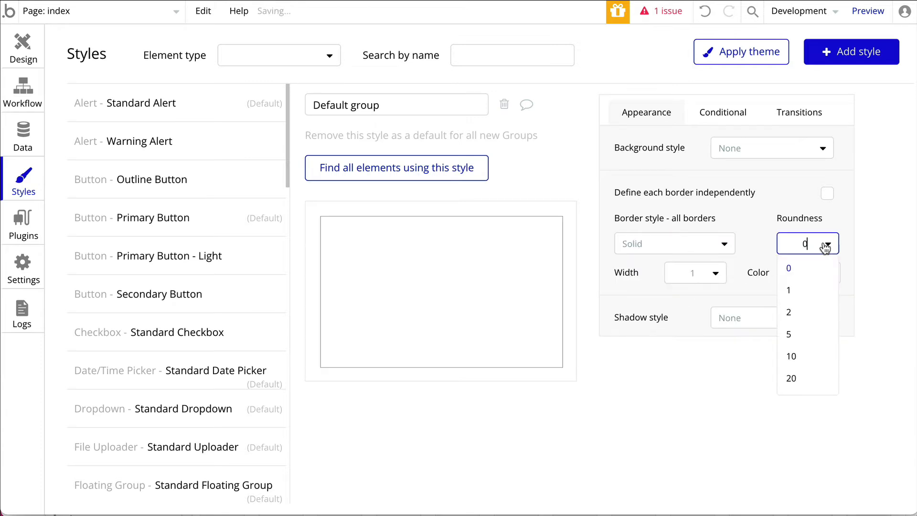
left_click(807, 287)
left_click(831, 273)
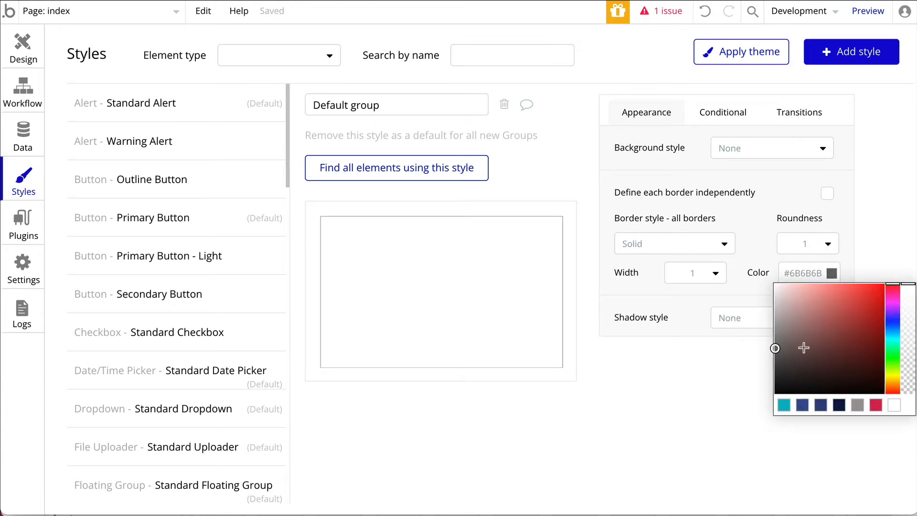
left_click_drag(775, 348, 775, 303)
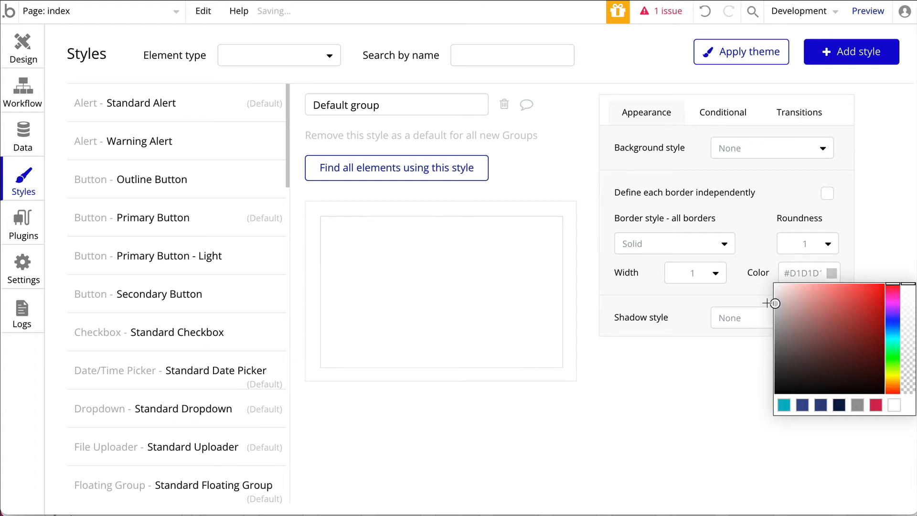
left_click(863, 254)
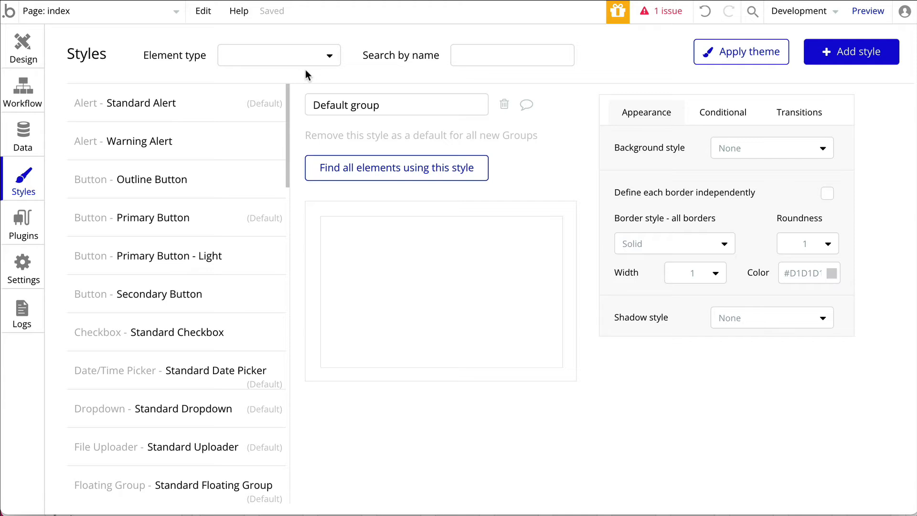
Step: Back on the page design, place a text element under the "User Plan" heading at about X 52, Y 223, and name it "User Plan"
left_click(34, 59)
left_click(307, 282)
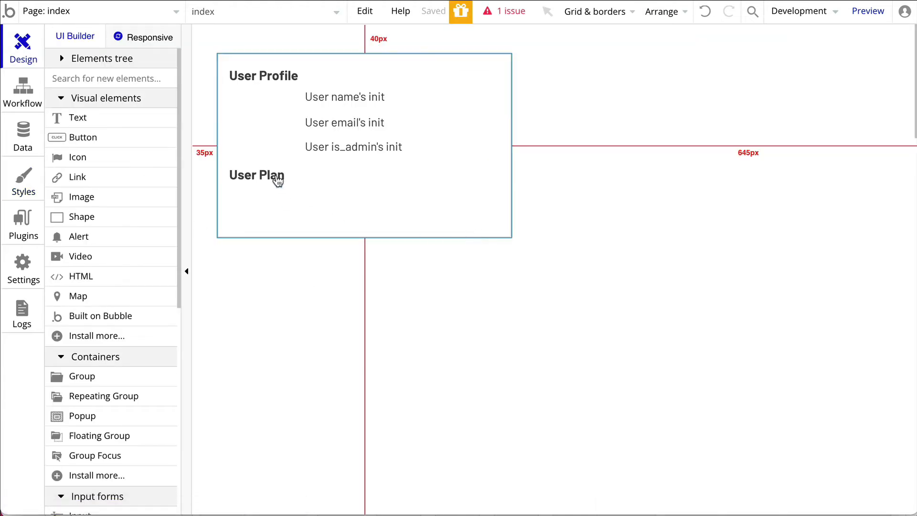
left_click(103, 126)
left_click(248, 201)
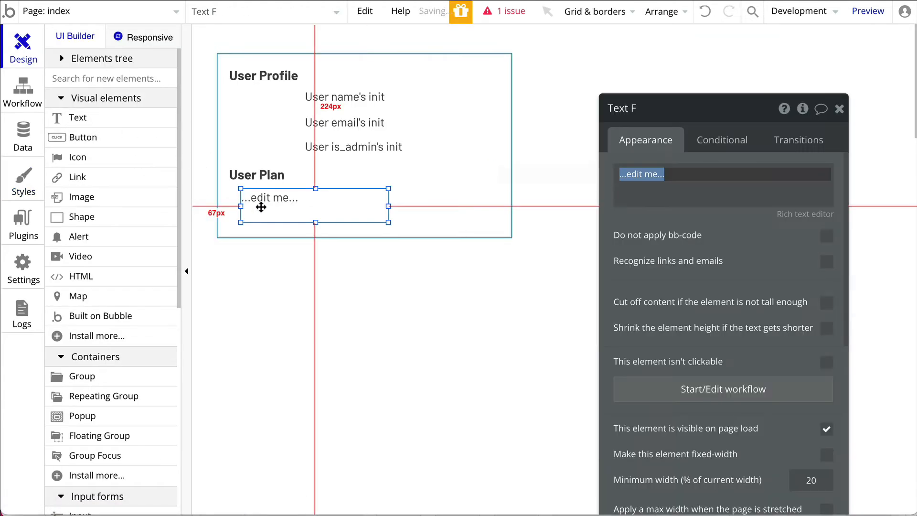
left_click_drag(264, 206, 264, 206)
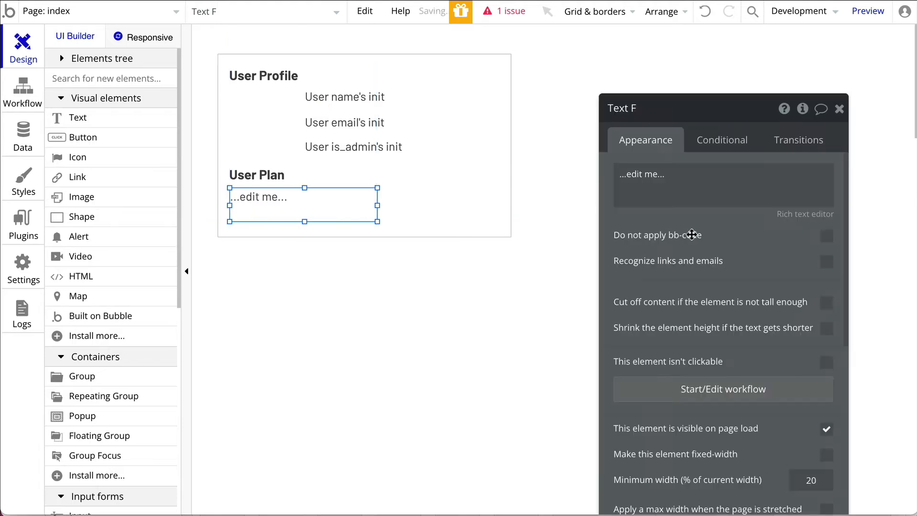
left_click(706, 105)
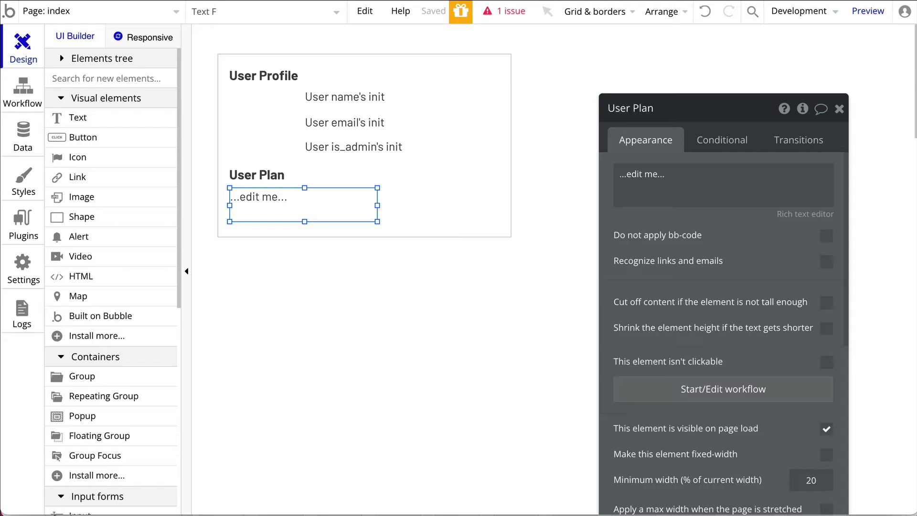
Step: Create a custom state named "init" of type text on the new "User Plan" element
left_click(802, 109)
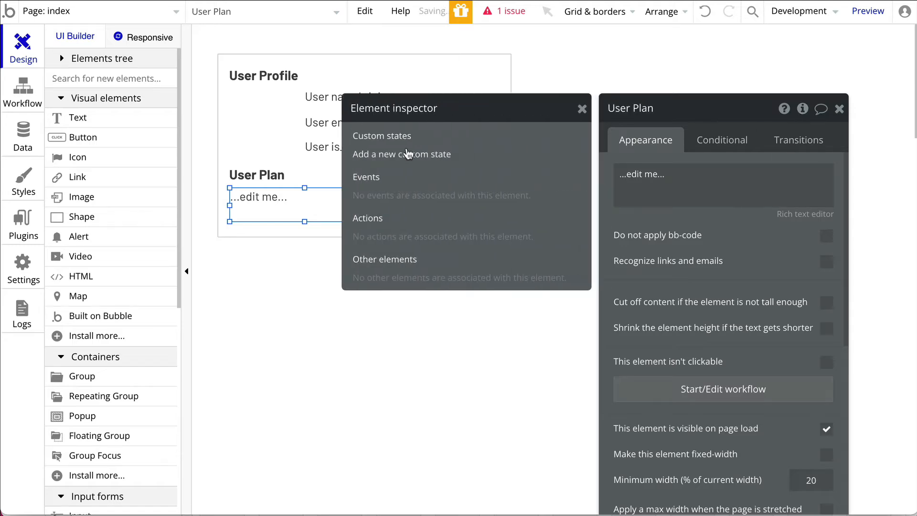
left_click(397, 154)
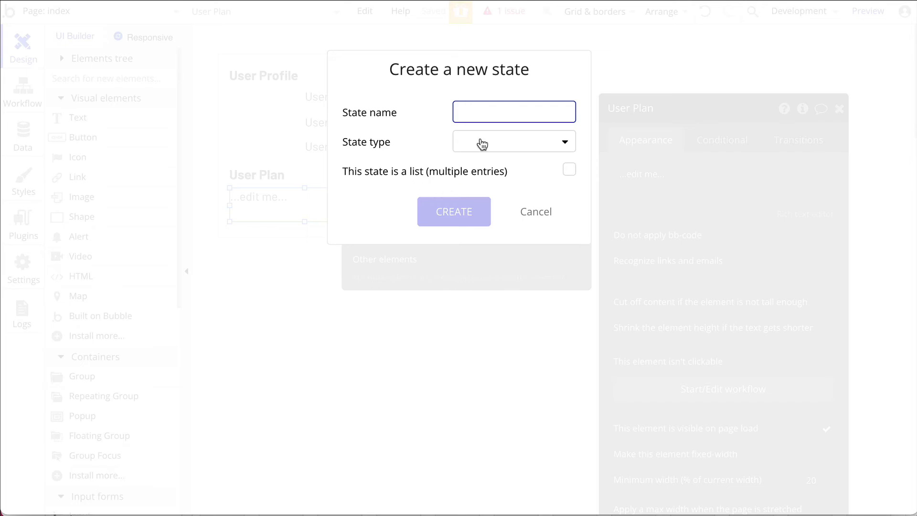
type("init")
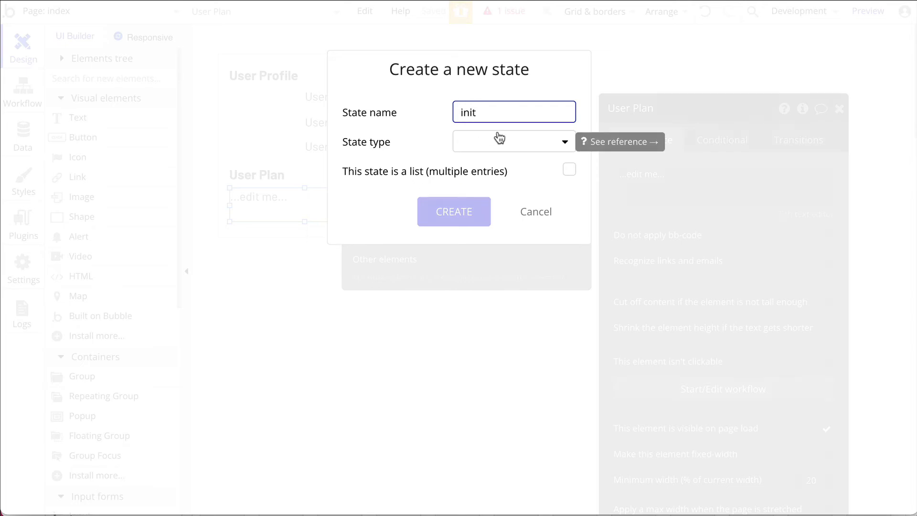
left_click(500, 138)
left_click(497, 166)
left_click(468, 212)
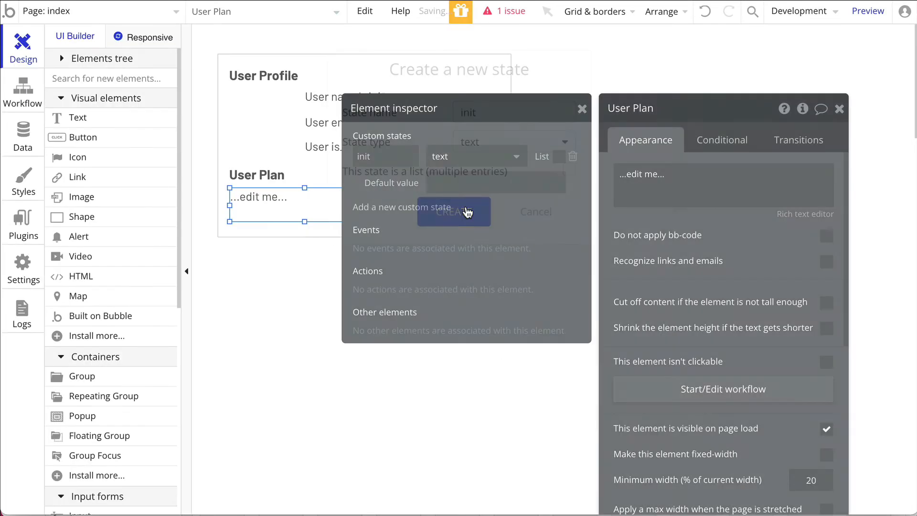
Step: Replace the "User Plan" element's placeholder text with its own init state as dynamic data
triple_click(642, 174)
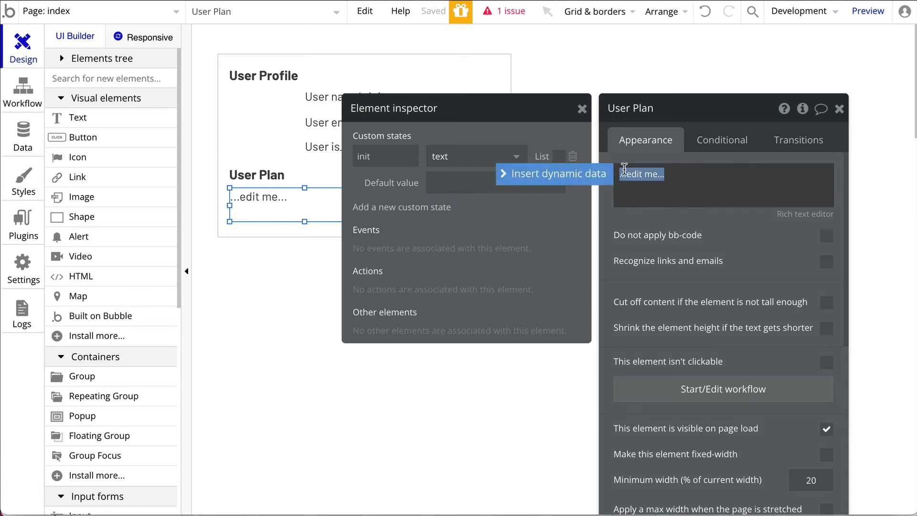
left_click(580, 173)
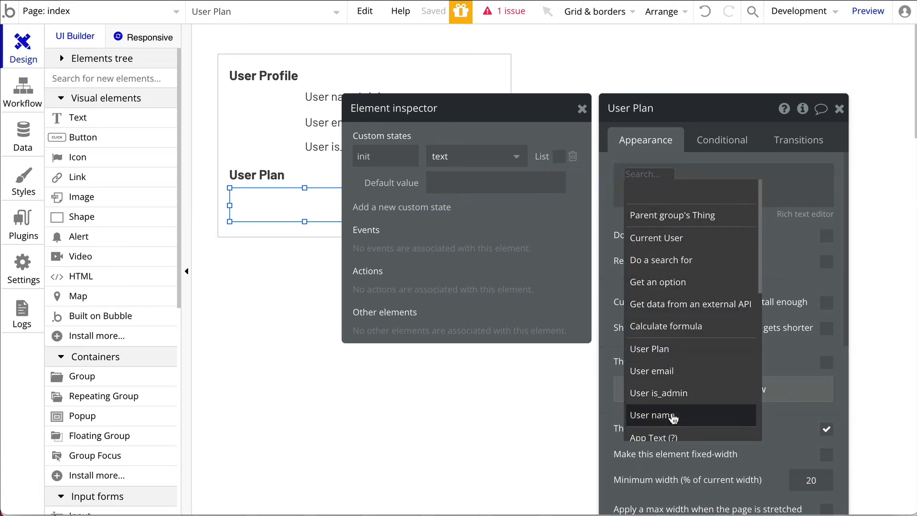
scroll(678, 418, "down", 1)
left_click(668, 294)
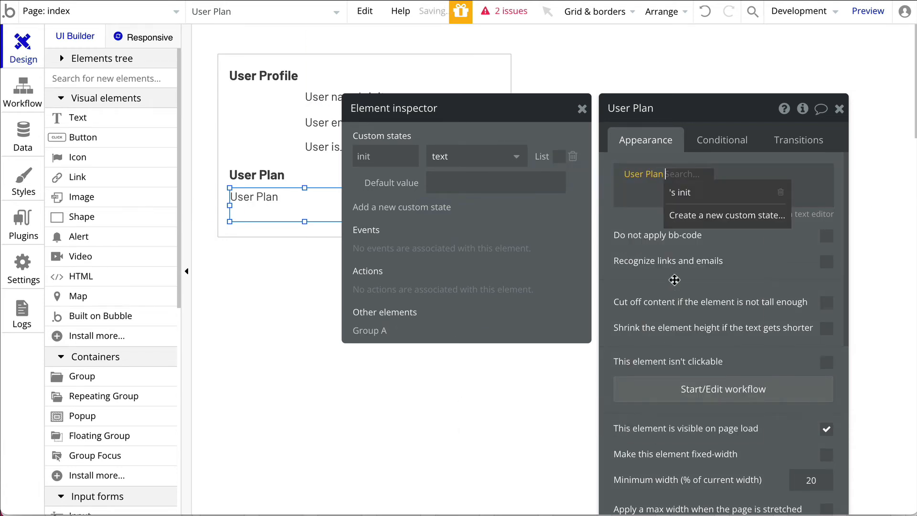
left_click(681, 193)
left_click(839, 110)
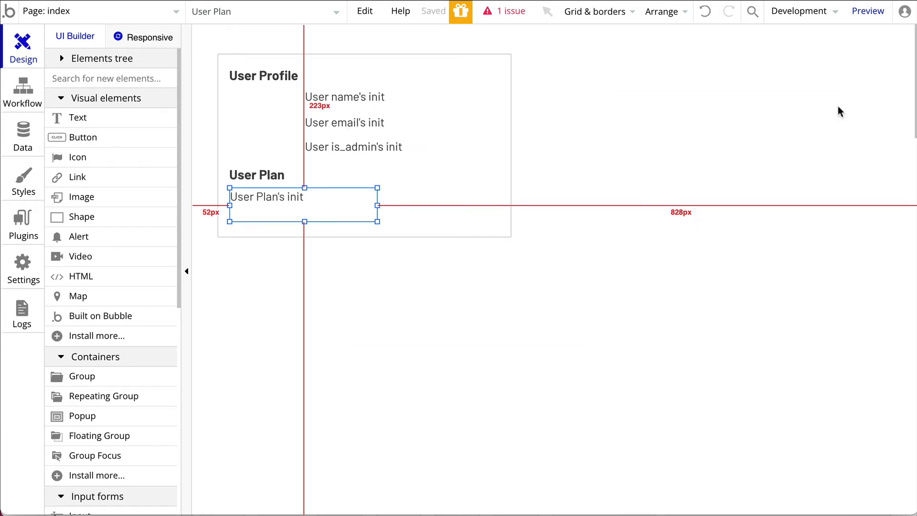
left_click(508, 295)
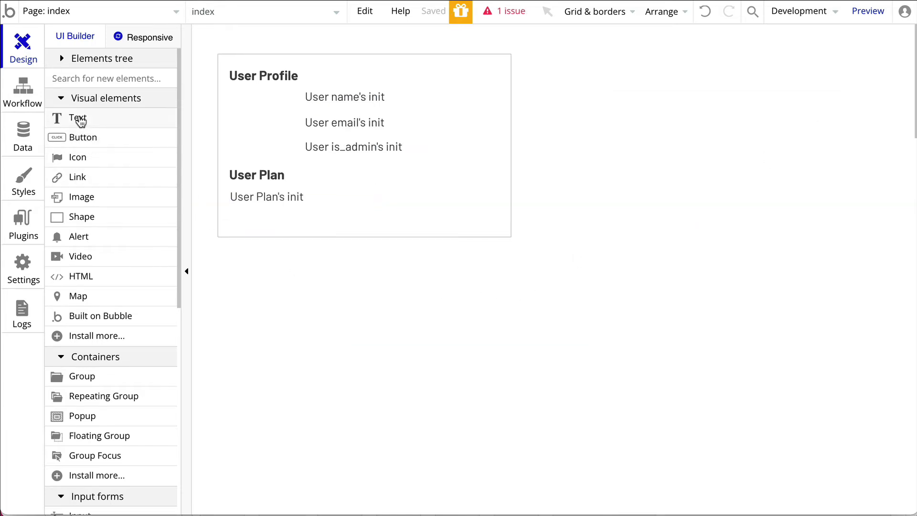
Step: Place a text element inside the bordered group, just above the "User Plan" heading and beside the "User is_admin" text
left_click_drag(81, 122, 265, 141)
left_click(264, 108)
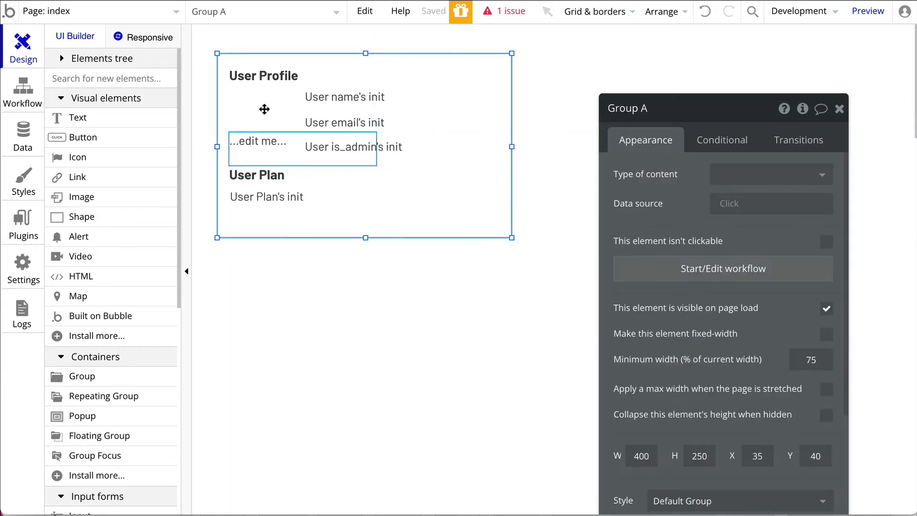
left_click(330, 320)
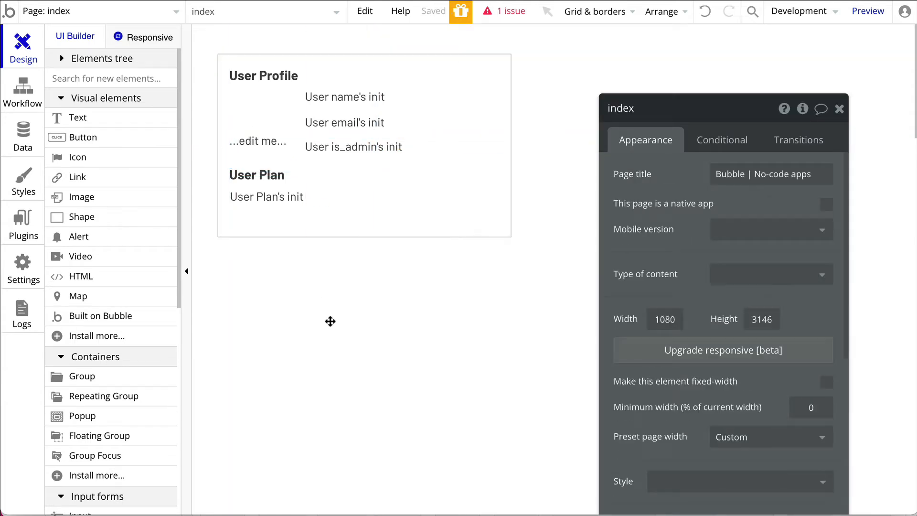
Step: Send the bordered group to the back, behind the profile elements it surrounds
left_click(238, 98)
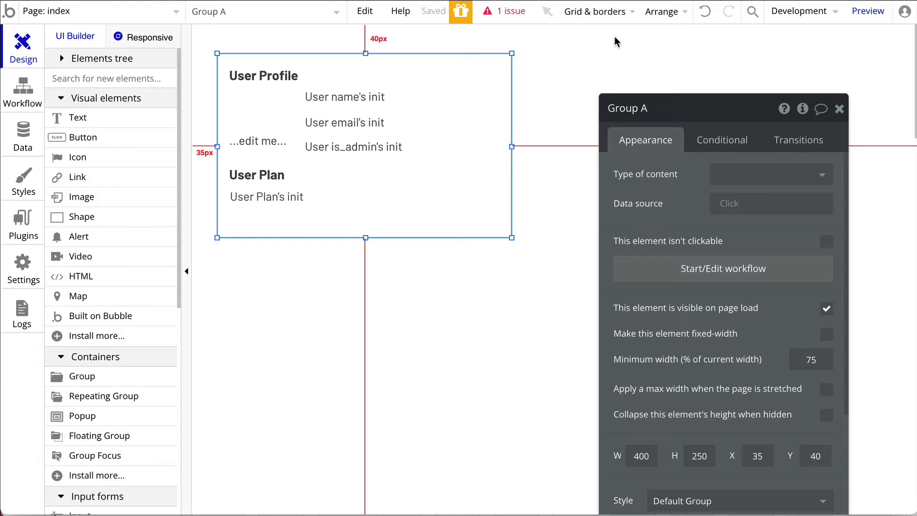
left_click(669, 12)
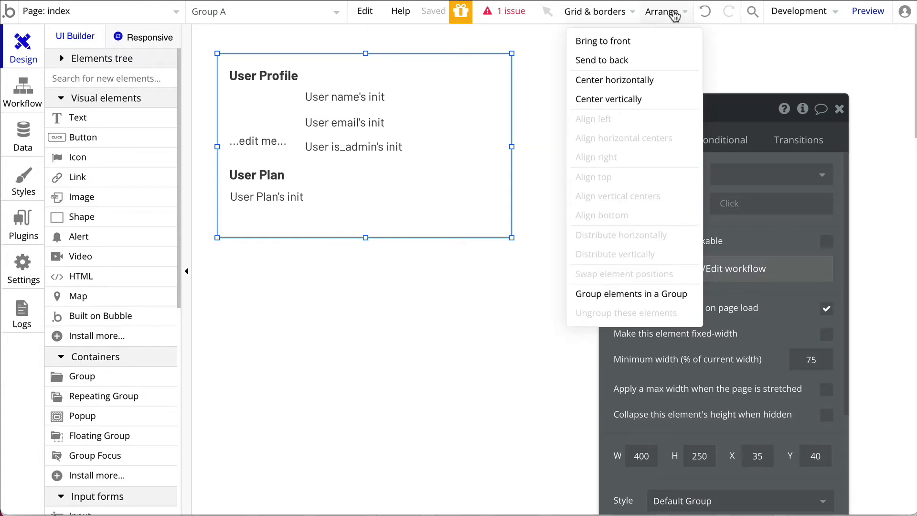
left_click(622, 62)
left_click(597, 78)
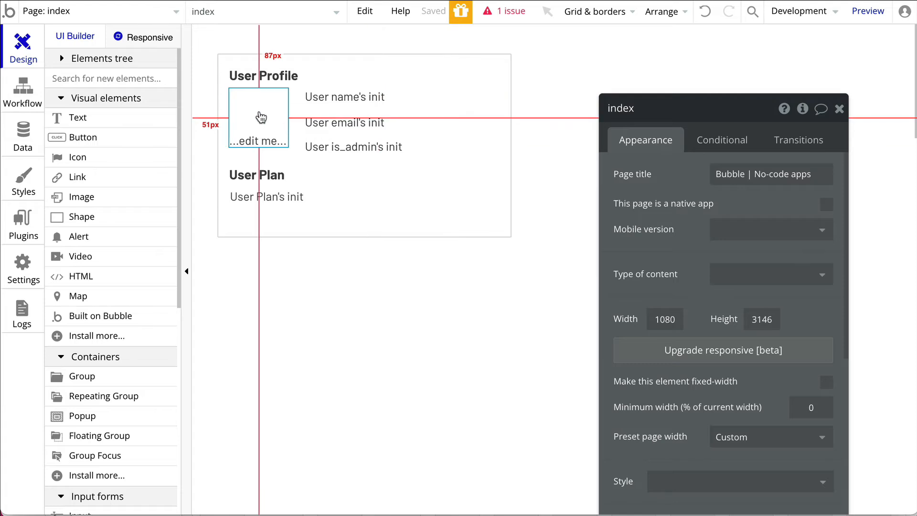
Step: Place the "...edit me..." text directly below the profile image, narrow it to 80 px wide, and rename it "Profile picture url"
left_click(259, 115)
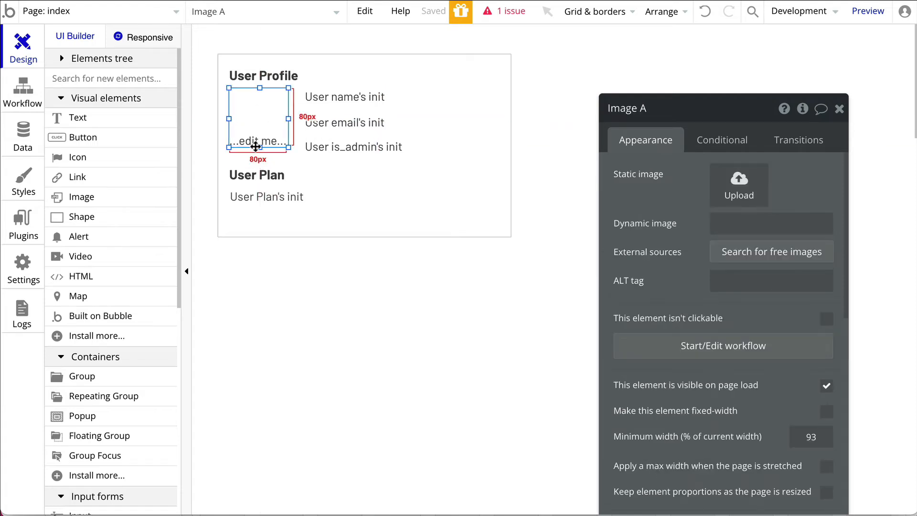
left_click_drag(258, 152, 302, 167)
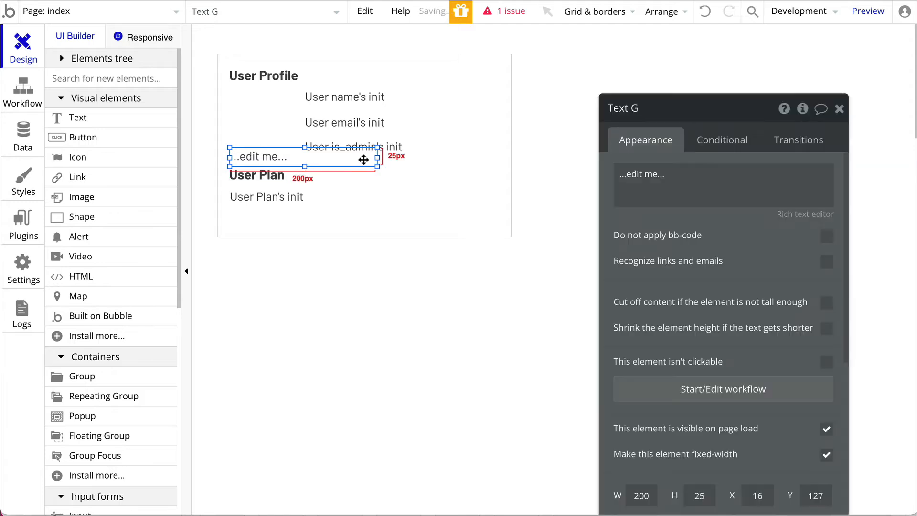
left_click_drag(377, 159, 289, 159)
left_click(671, 111)
type("Profile picture")
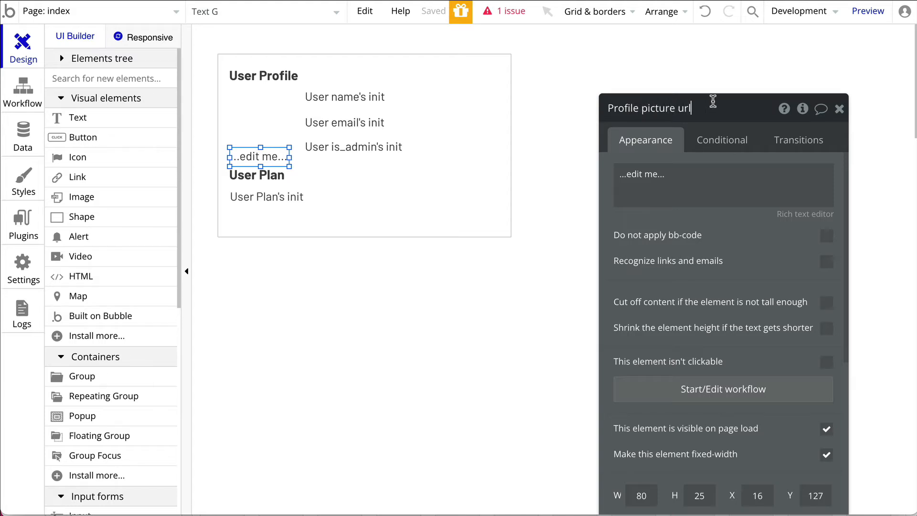
Step: Create a custom state named "init" of type text on the "Profile picture url" element
left_click(803, 108)
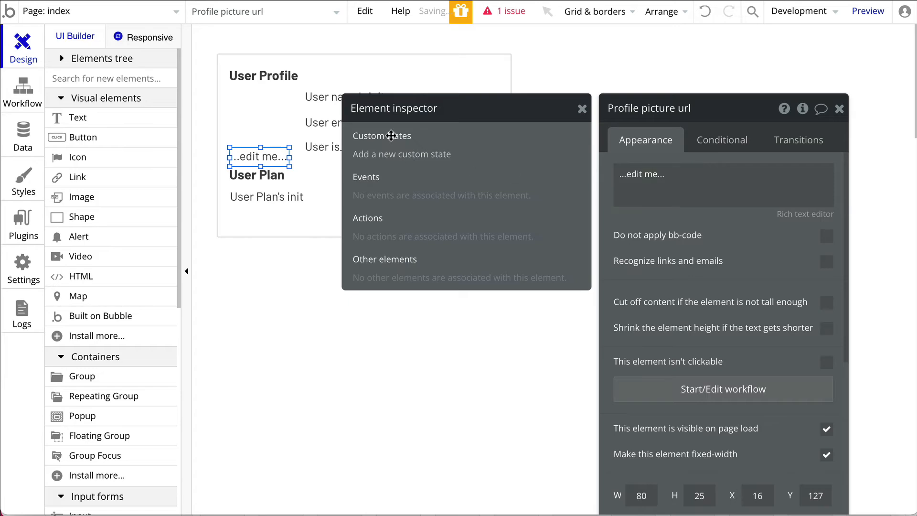
left_click(391, 152)
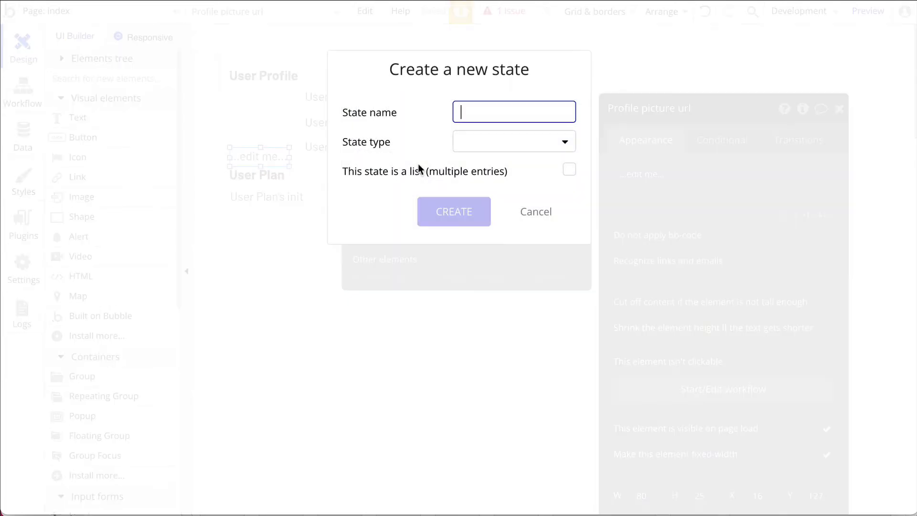
type("init")
left_click(475, 147)
left_click(476, 169)
left_click(454, 212)
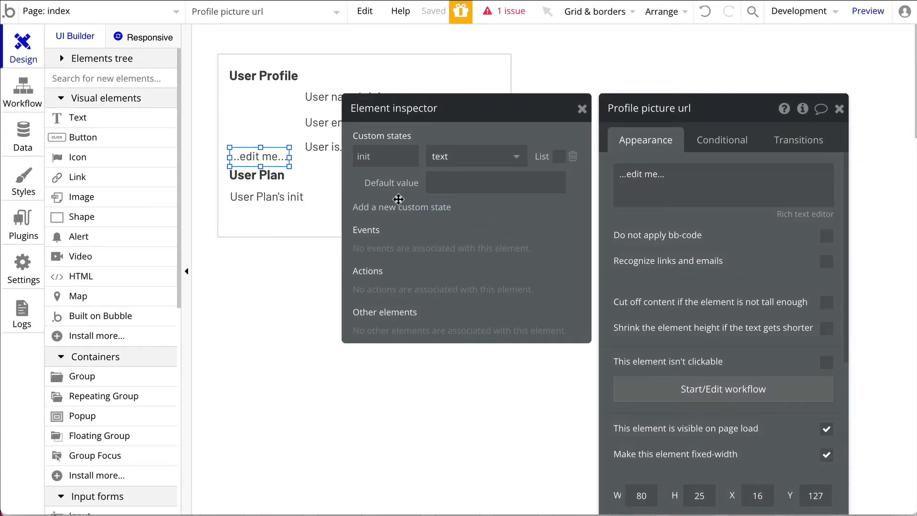
Step: Make the "Profile picture url" text element hidden on page load
left_click(647, 174)
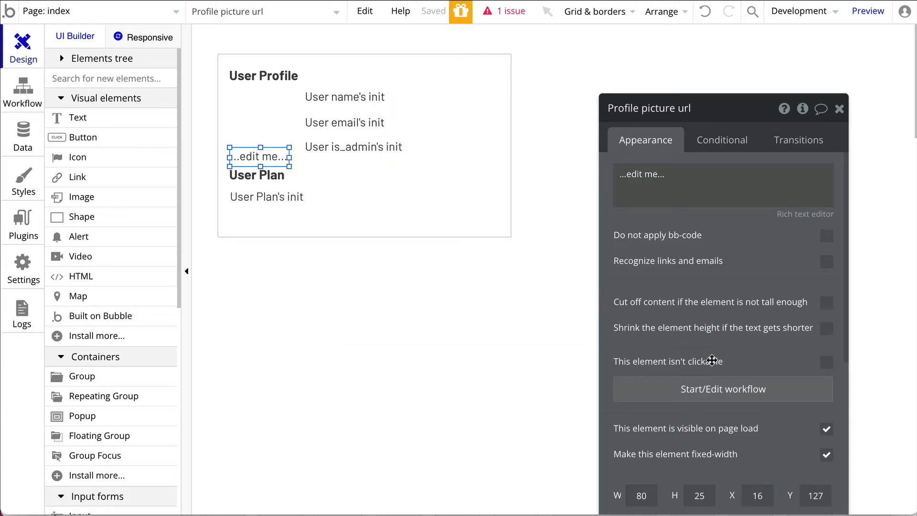
scroll(712, 362, "down", 2)
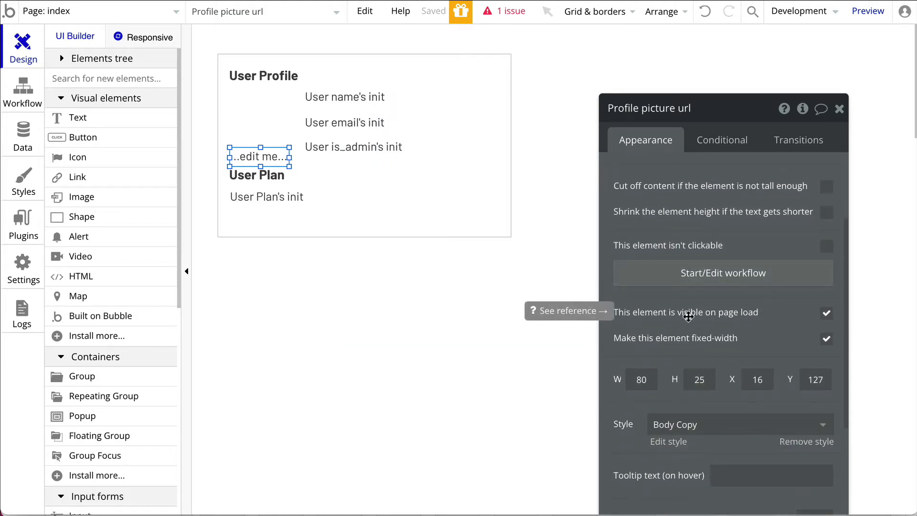
left_click(828, 315)
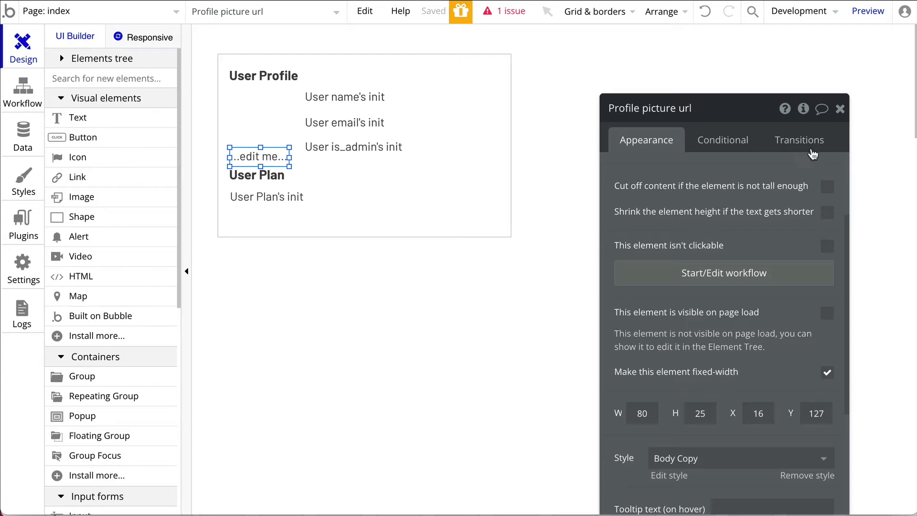
left_click(839, 111)
left_click(674, 205)
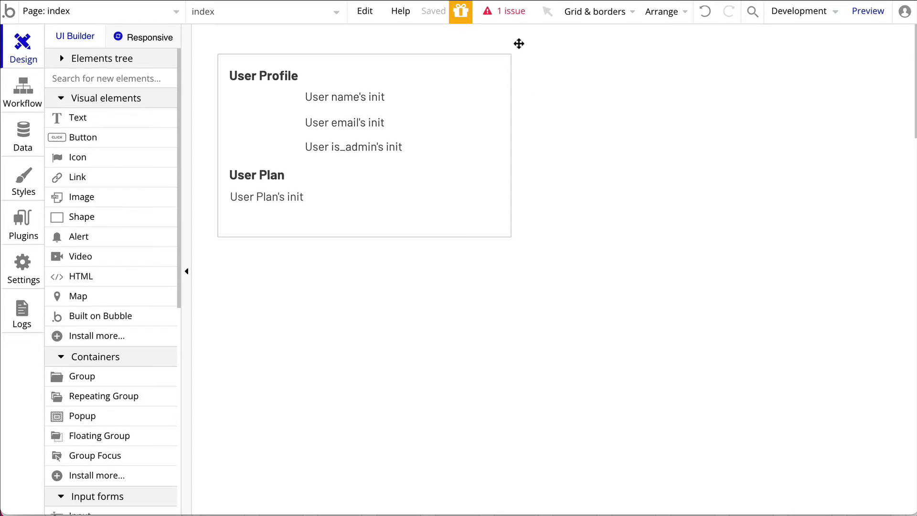
Step: Set the profile image's dynamic image source to the "Profile picture url" element's init state
left_click(514, 16)
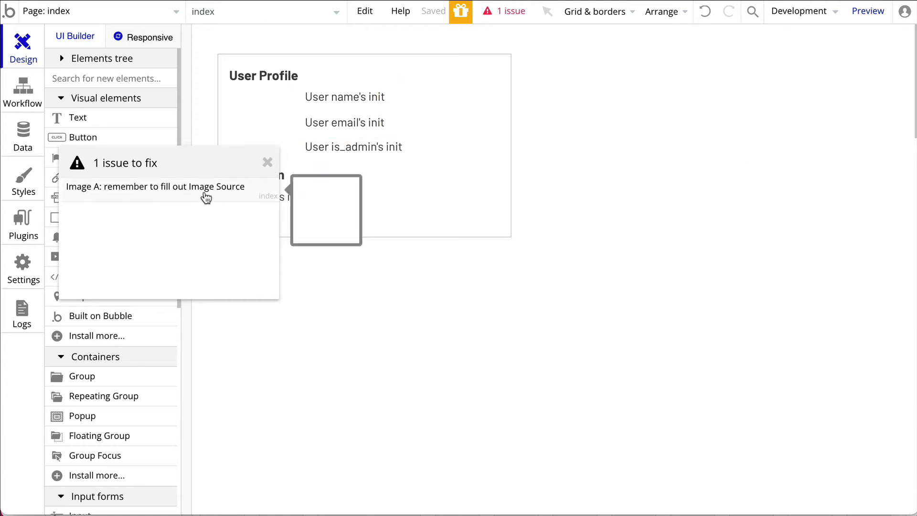
left_click(258, 107)
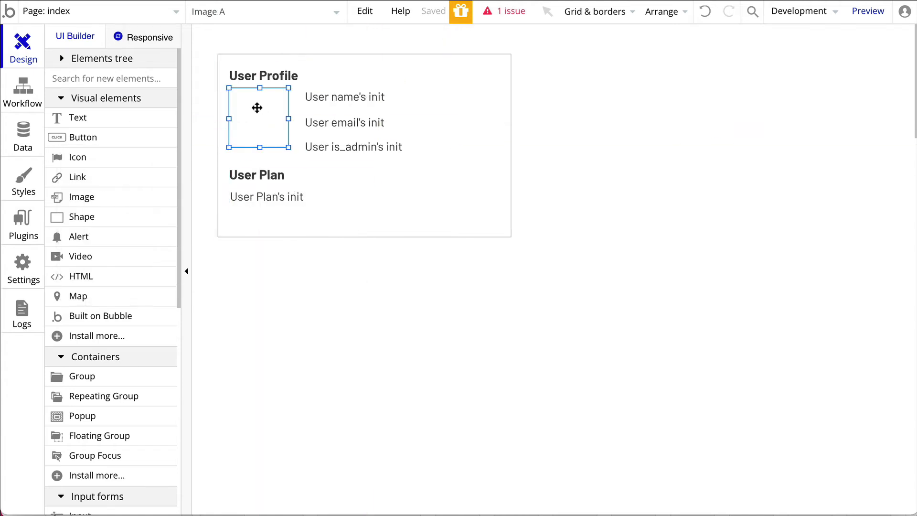
double_click(258, 120)
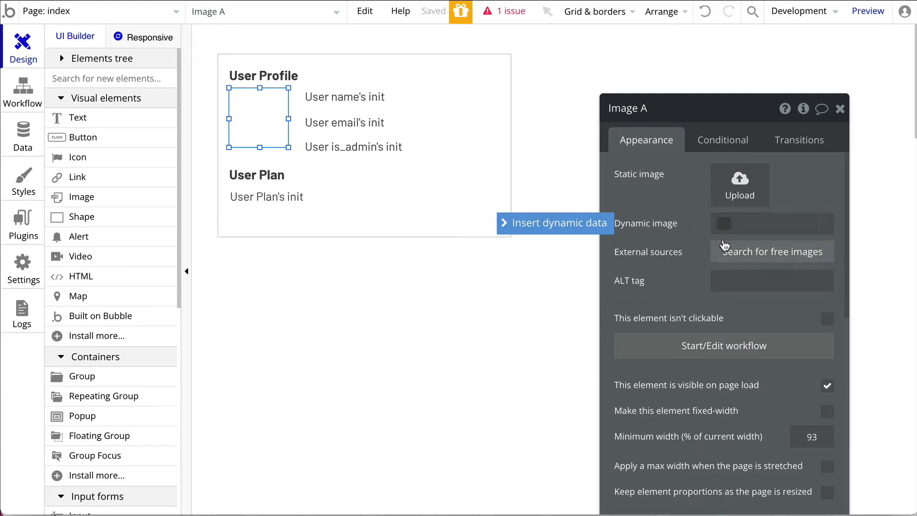
left_click(553, 224)
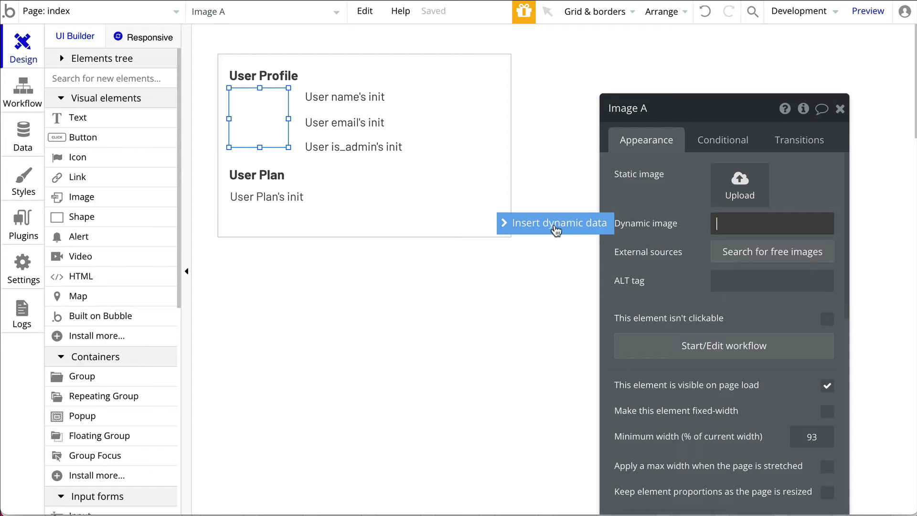
left_click(554, 226)
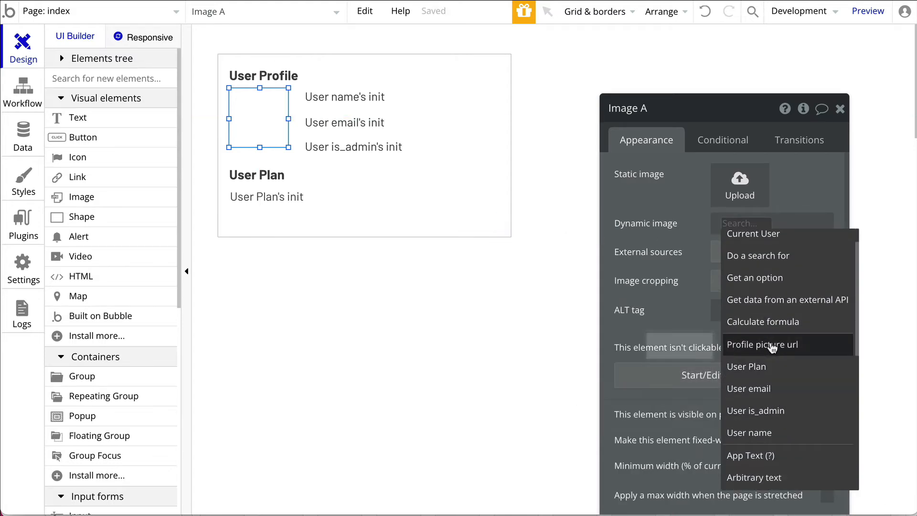
left_click(772, 345)
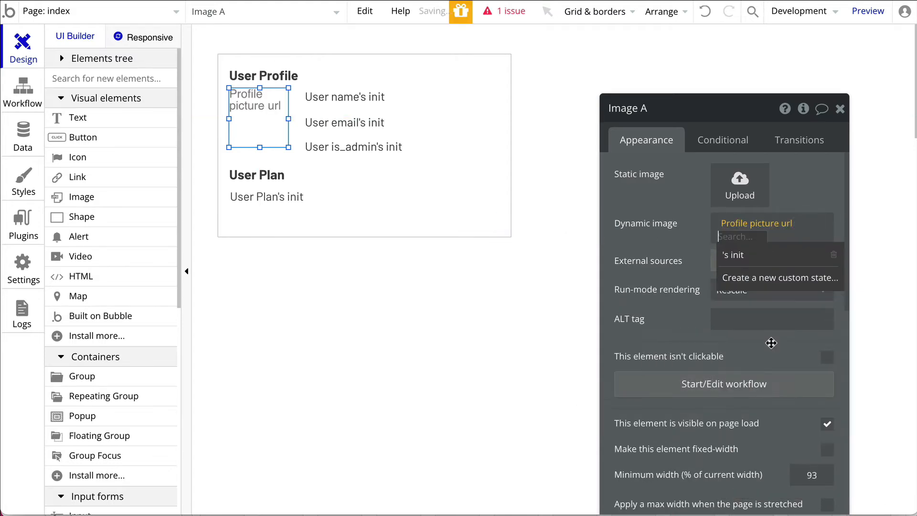
left_click(736, 255)
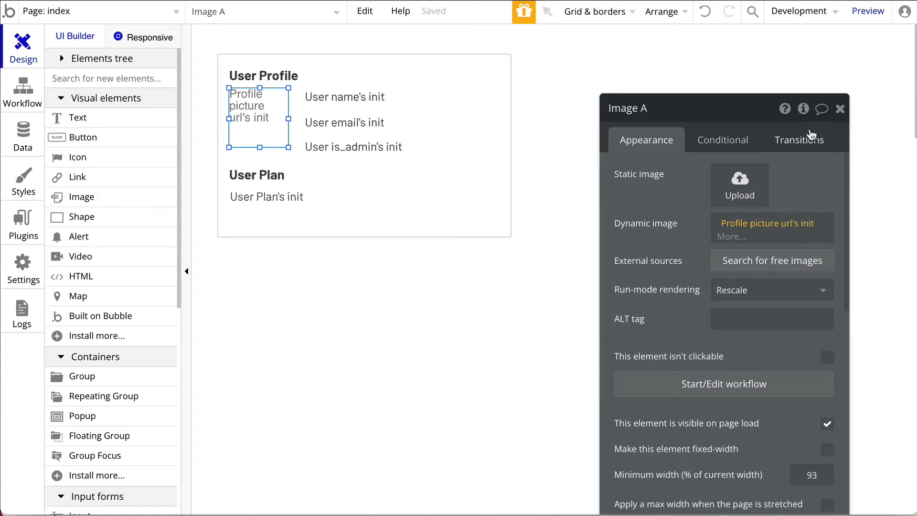
left_click(840, 108)
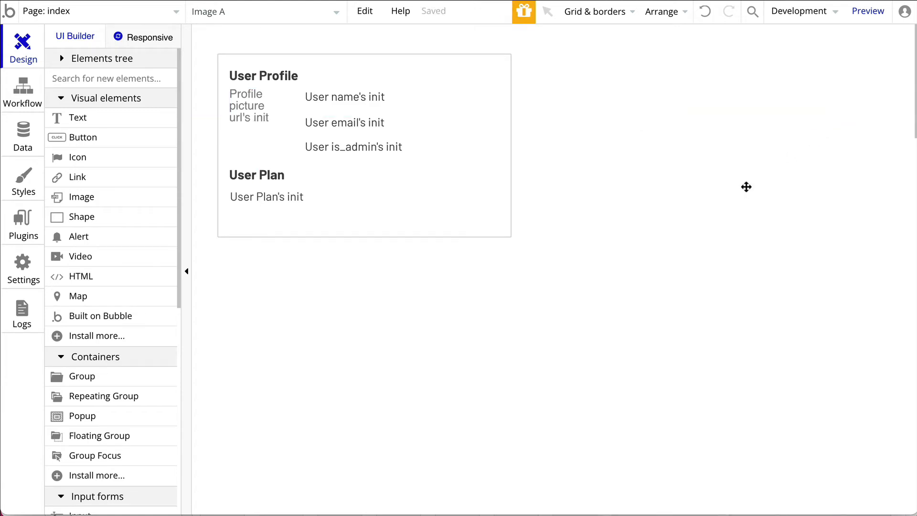
left_click(251, 108)
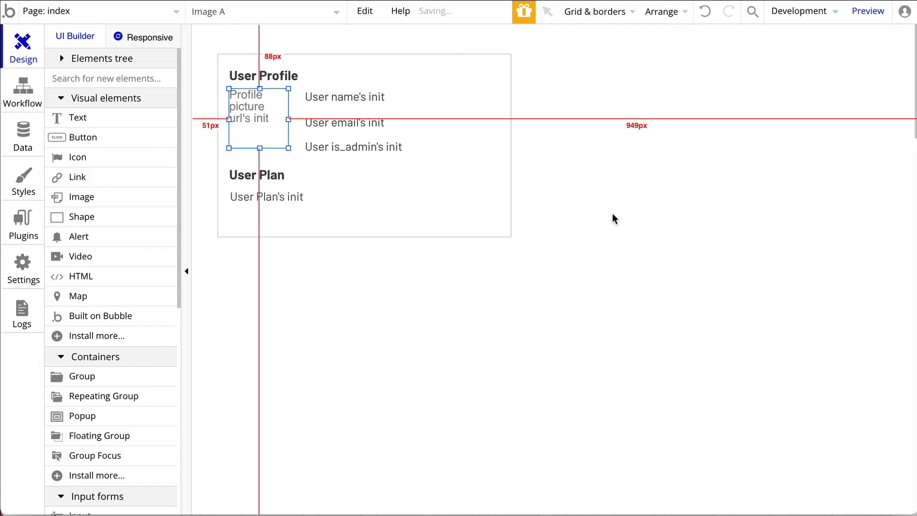
left_click(661, 222)
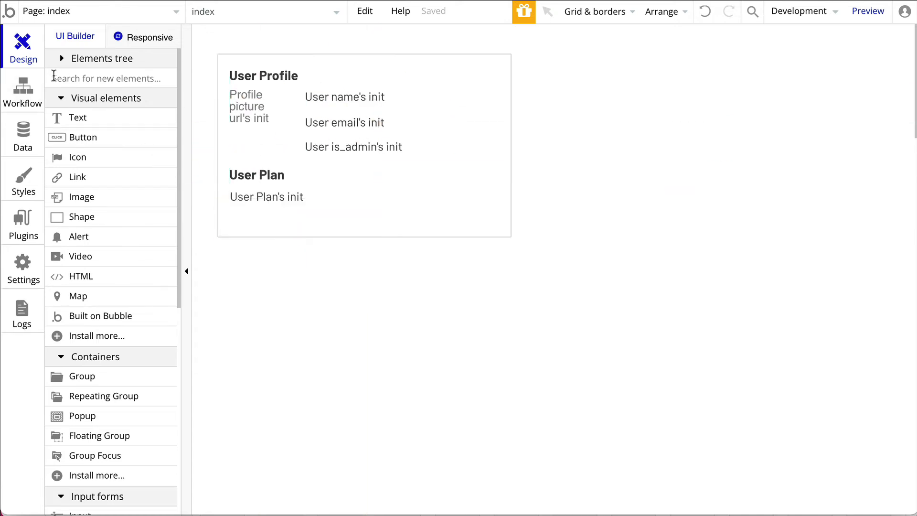
Step: Create a workflow for the "Page is loaded" event with the "fetchUser - fetchUser" plugin action as its first step
left_click(26, 90)
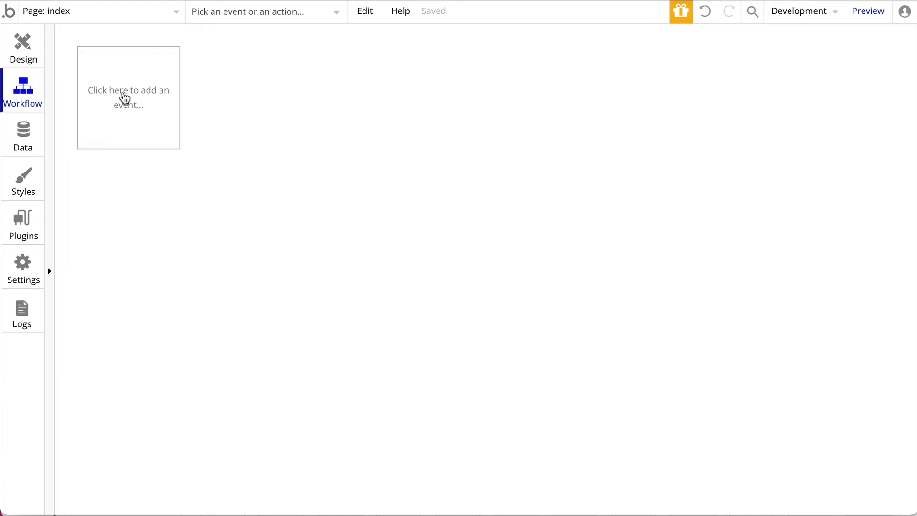
left_click(124, 98)
left_click(243, 197)
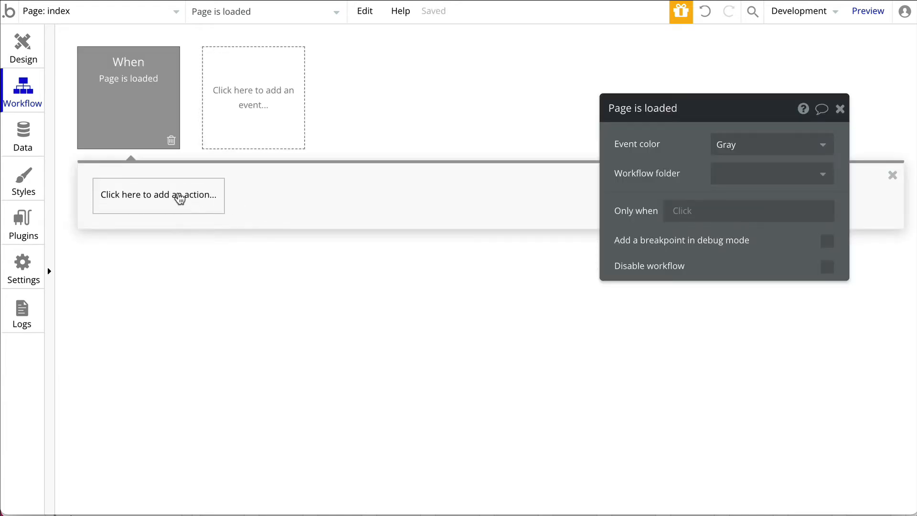
left_click(180, 197)
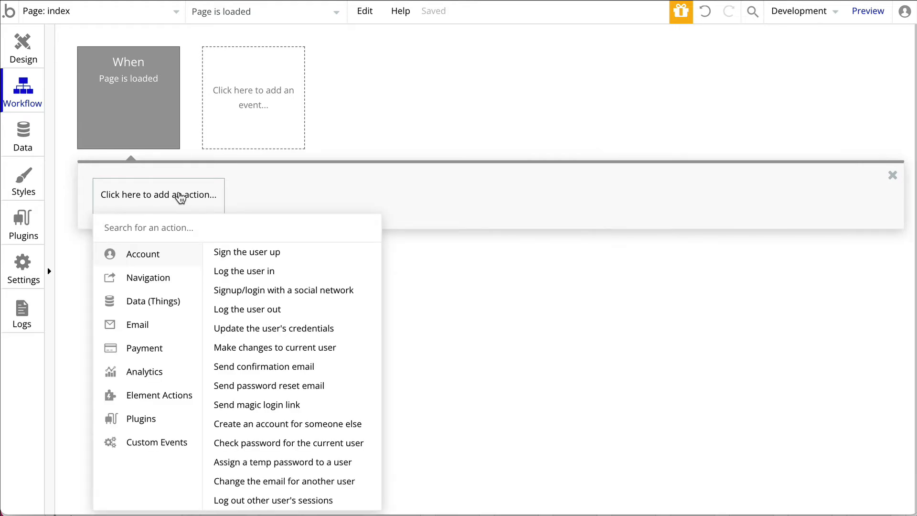
mouse_move(176, 422)
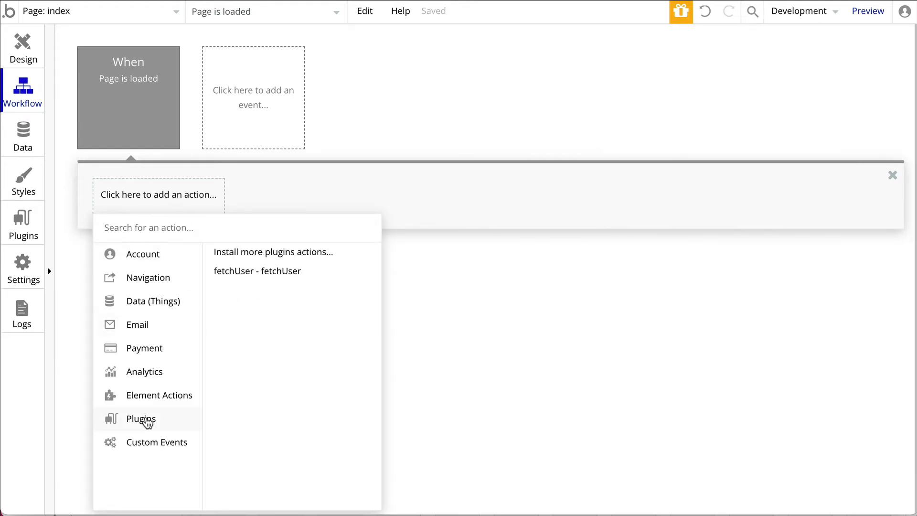
left_click(261, 273)
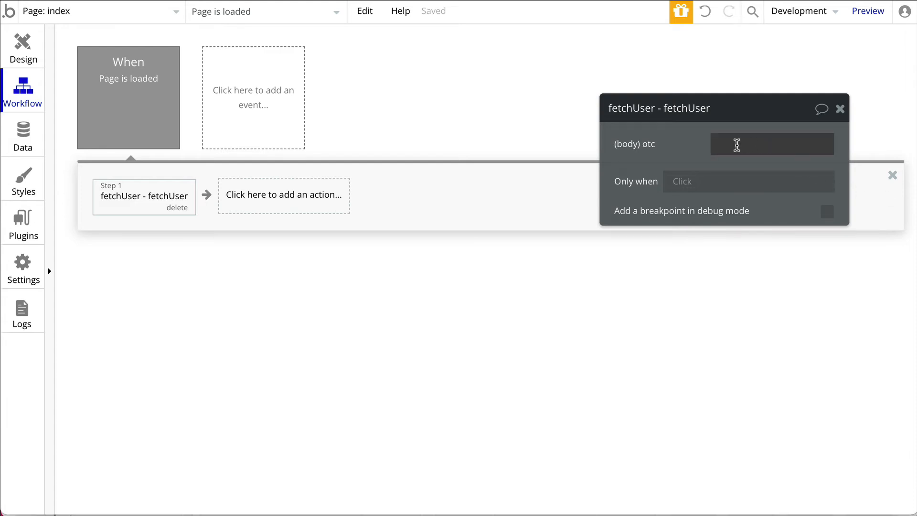
Step: Set the fetchUser action's (body) otc value to data from the page URL, using the text parameter named "otc"
left_click(731, 143)
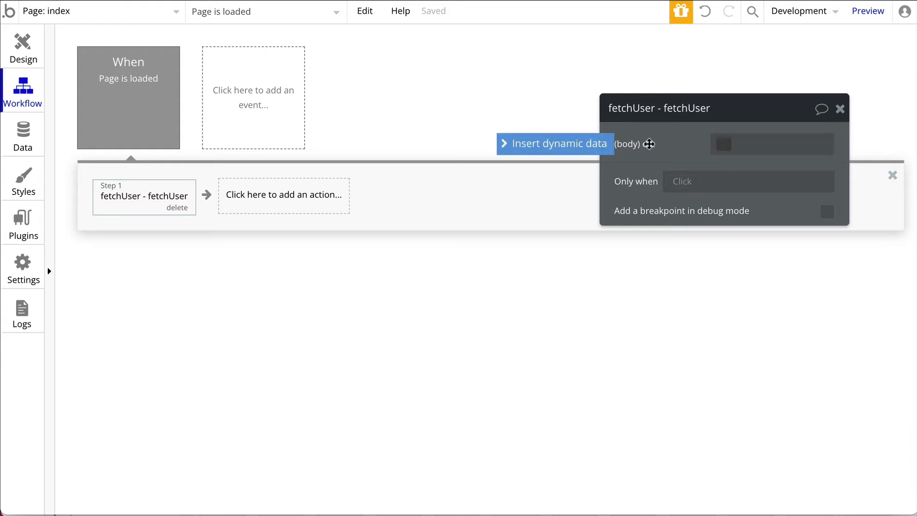
left_click(601, 143)
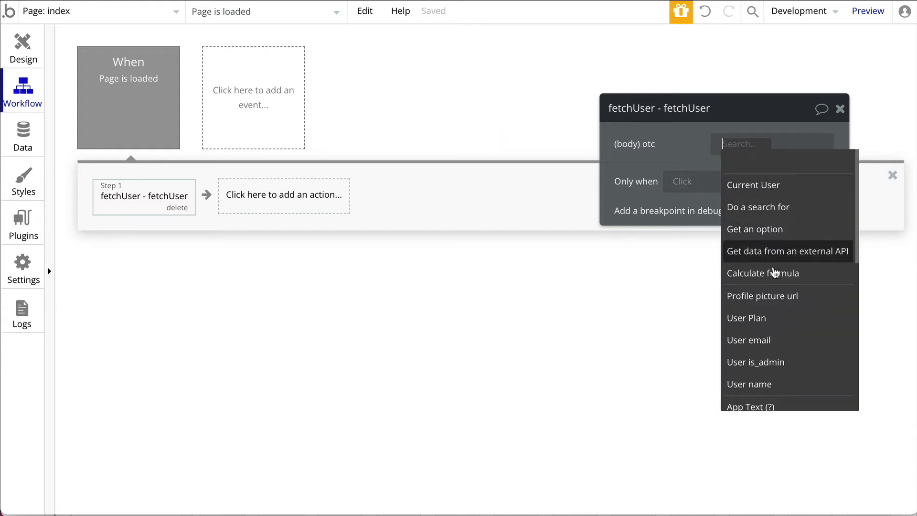
scroll(766, 316, "down", 3)
scroll(771, 322, "down", 3)
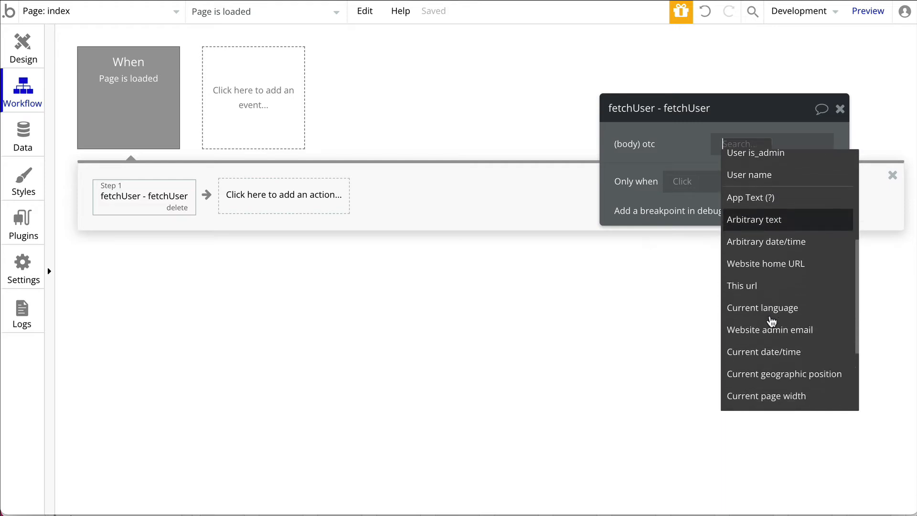
scroll(771, 322, "down", 1)
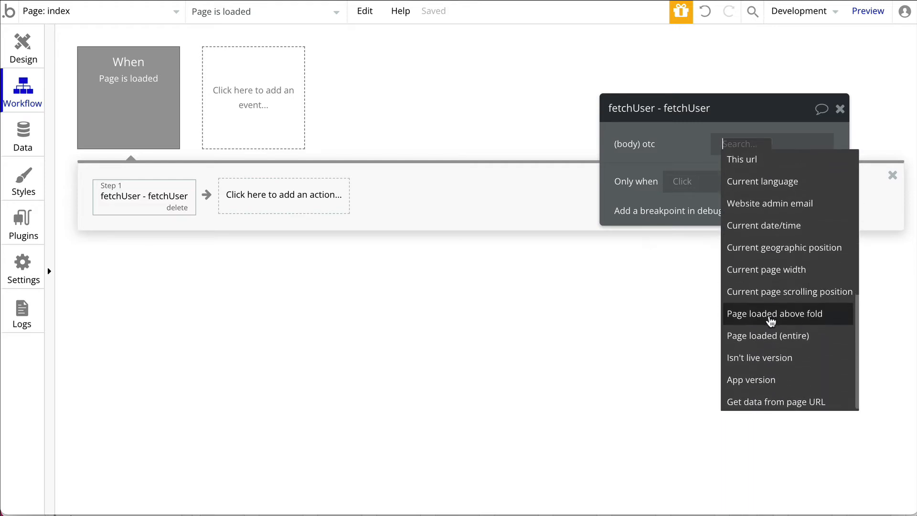
left_click(761, 398)
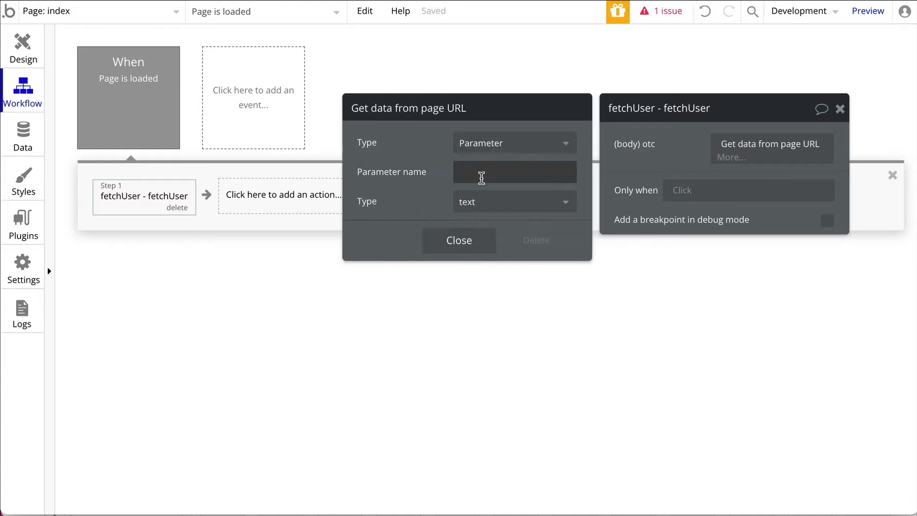
left_click(482, 175)
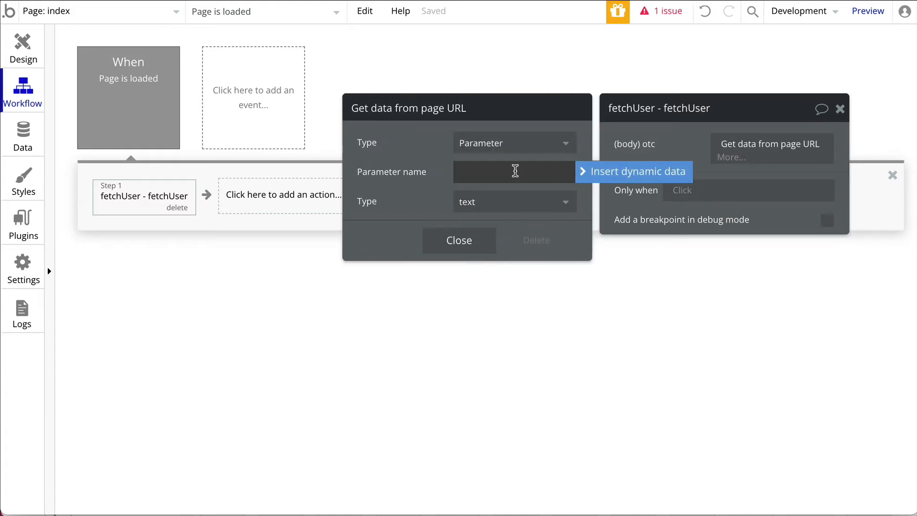
type("p")
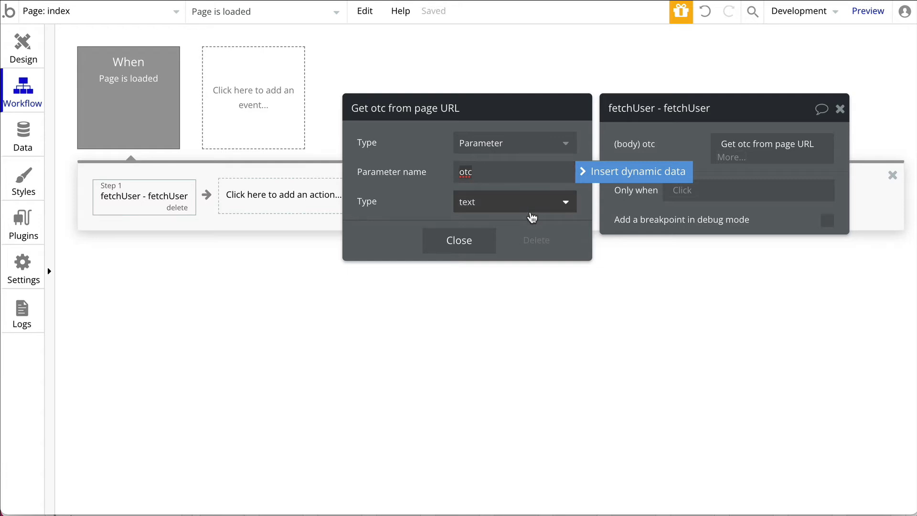
left_click(469, 245)
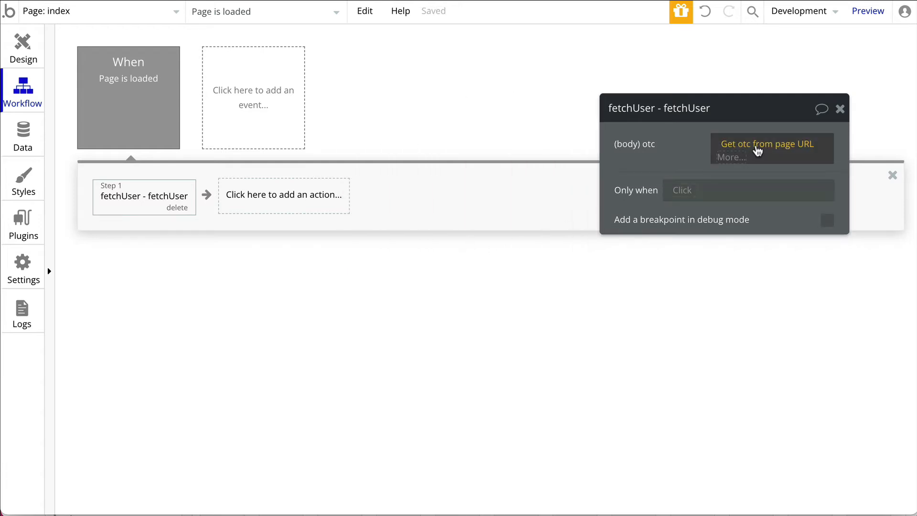
left_click(840, 109)
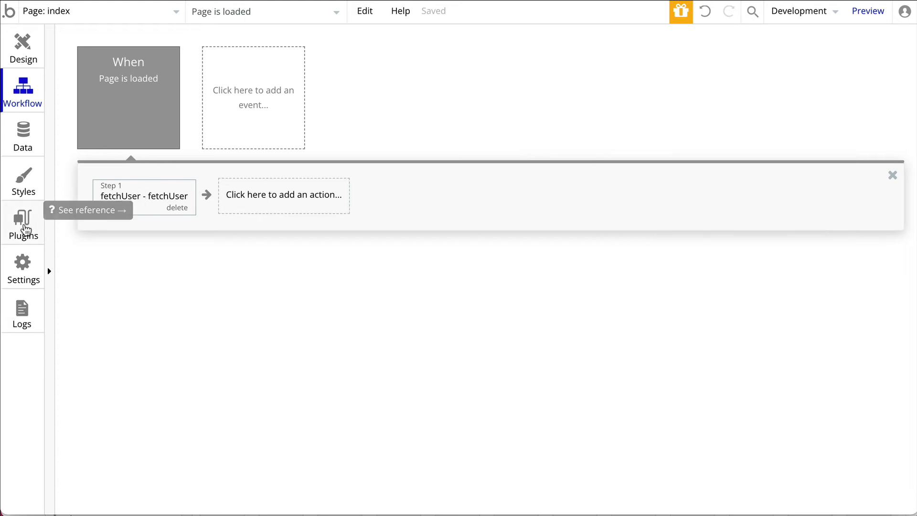
Step: Examine the fetchUser call's JSON body and otc body parameter in the API Connector, and the profile elements in the page design
left_click(25, 229)
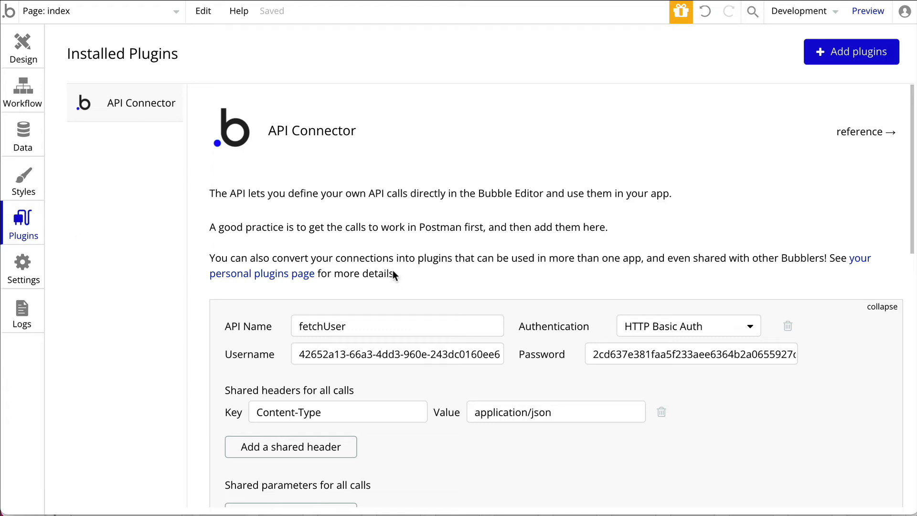
scroll(459, 381, "down", 8)
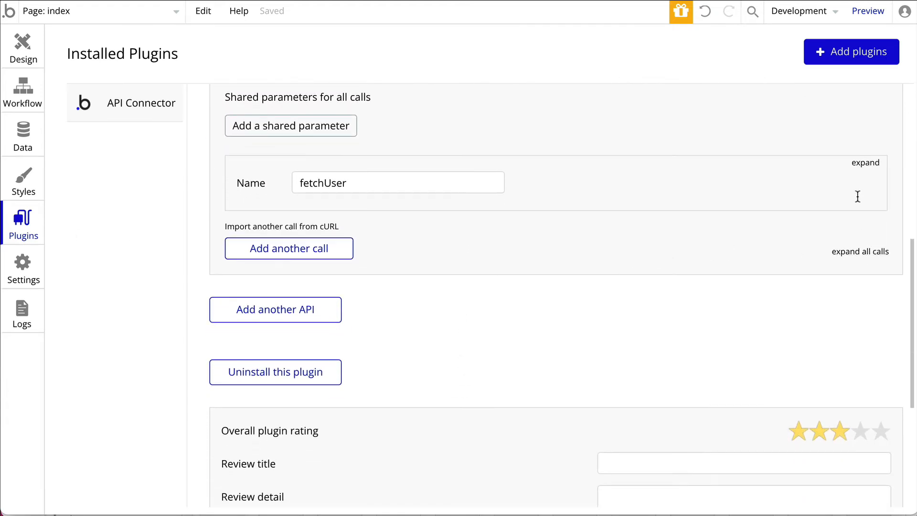
left_click(865, 163)
scroll(460, 377, "down", 1)
scroll(460, 377, "down", 1)
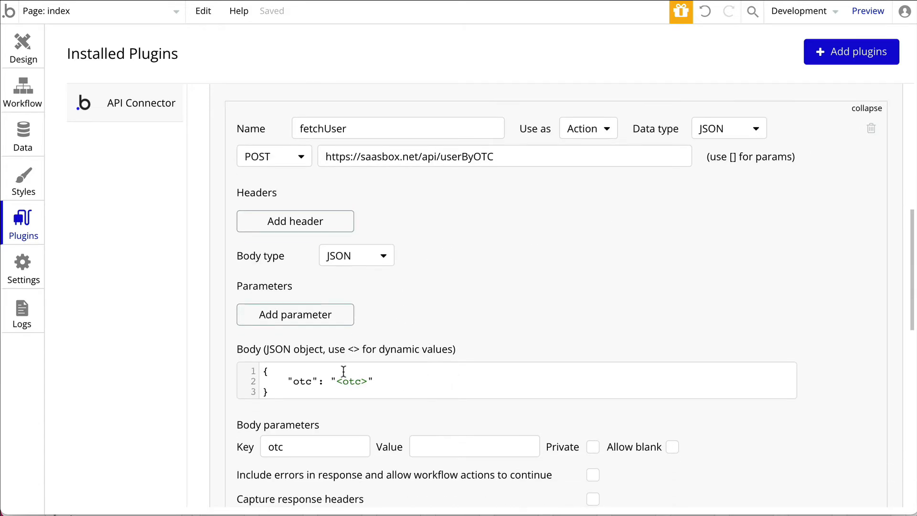
left_click(345, 380)
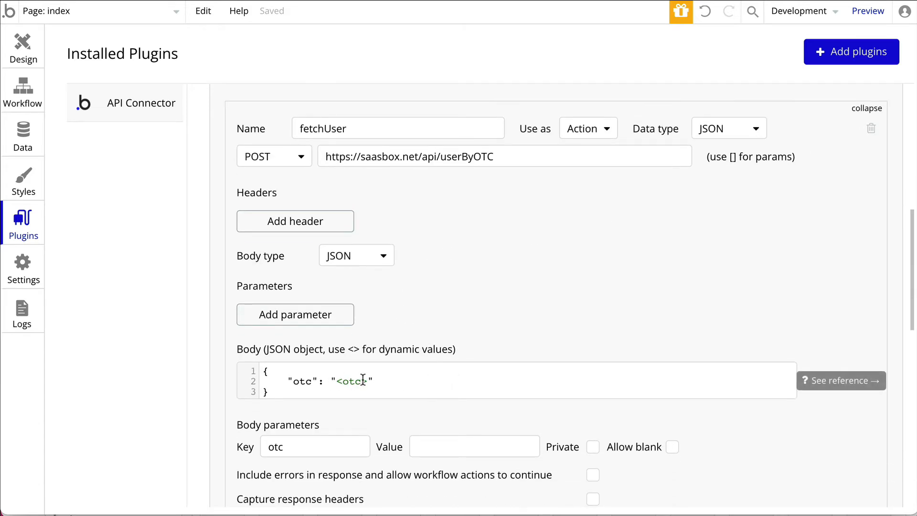
left_click(310, 442)
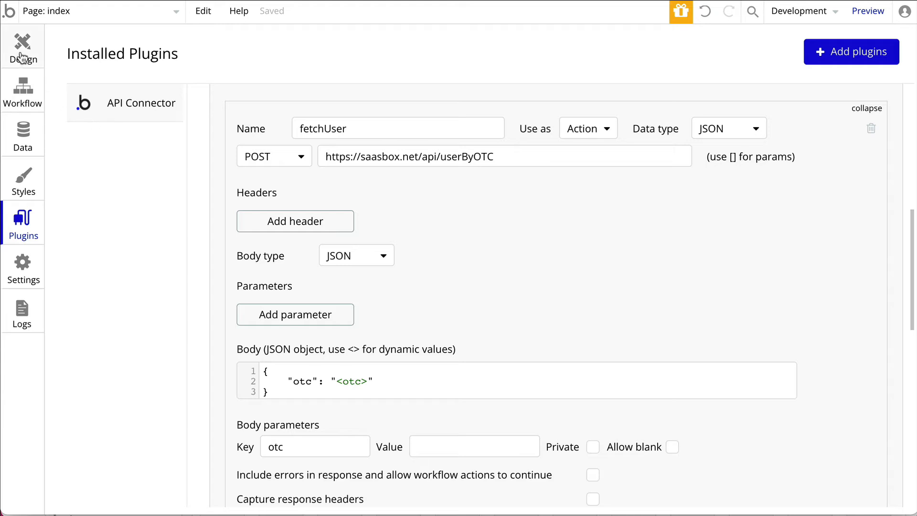
left_click(23, 97)
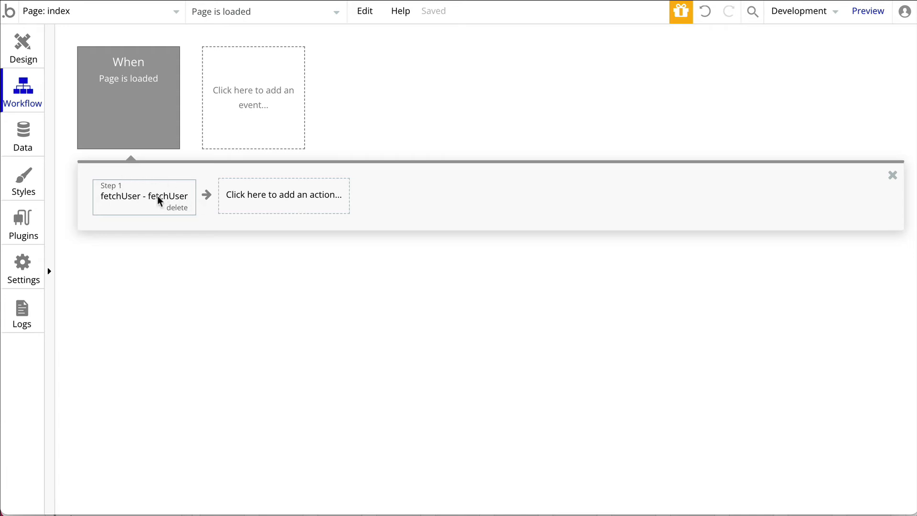
left_click(23, 56)
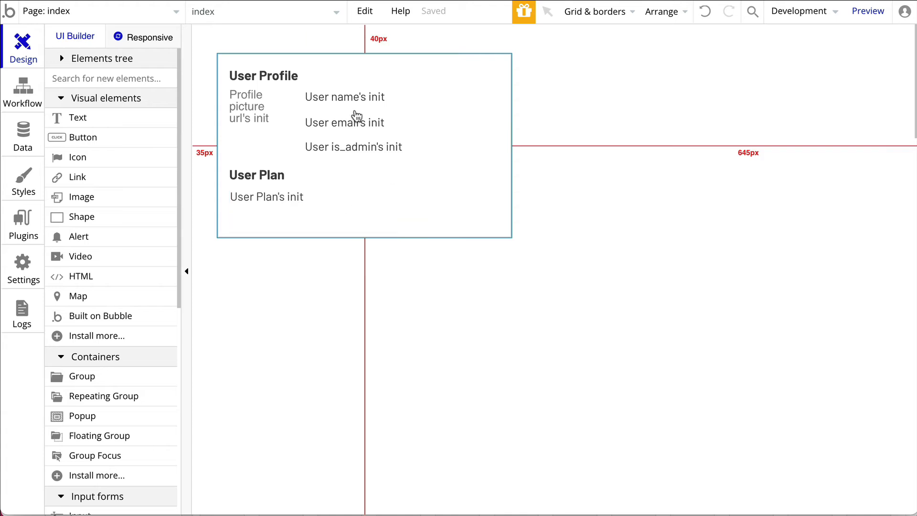
left_click(24, 93)
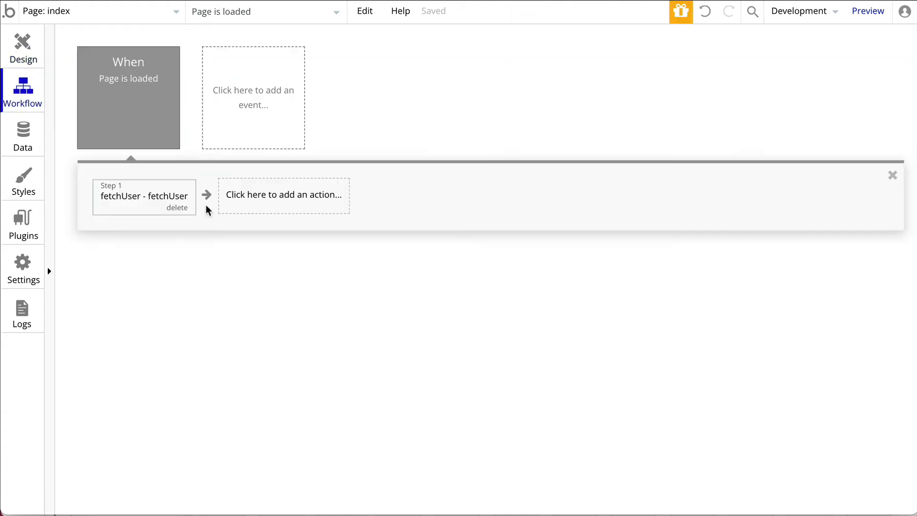
Step: Add a Set state action after fetchUser in the page-loaded workflow, targeting the "User name" element's init custom state
left_click(276, 198)
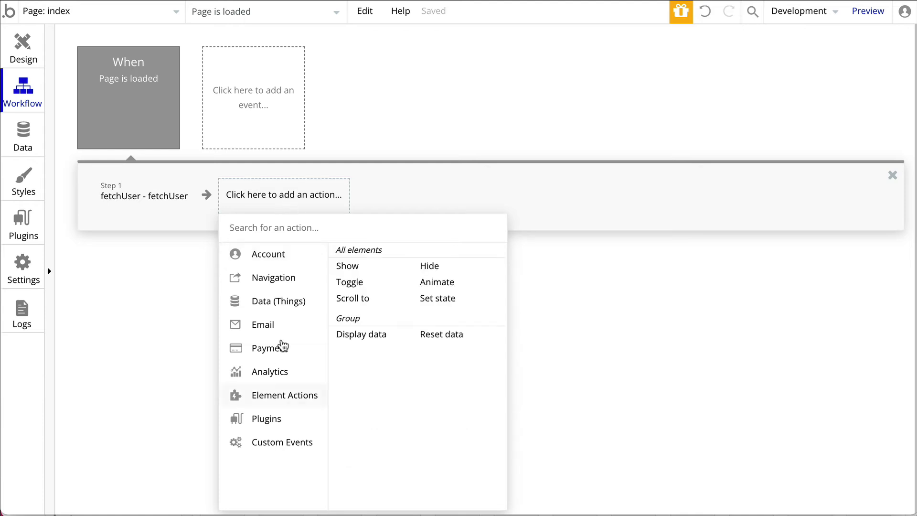
mouse_move(281, 334)
mouse_move(287, 395)
left_click(450, 299)
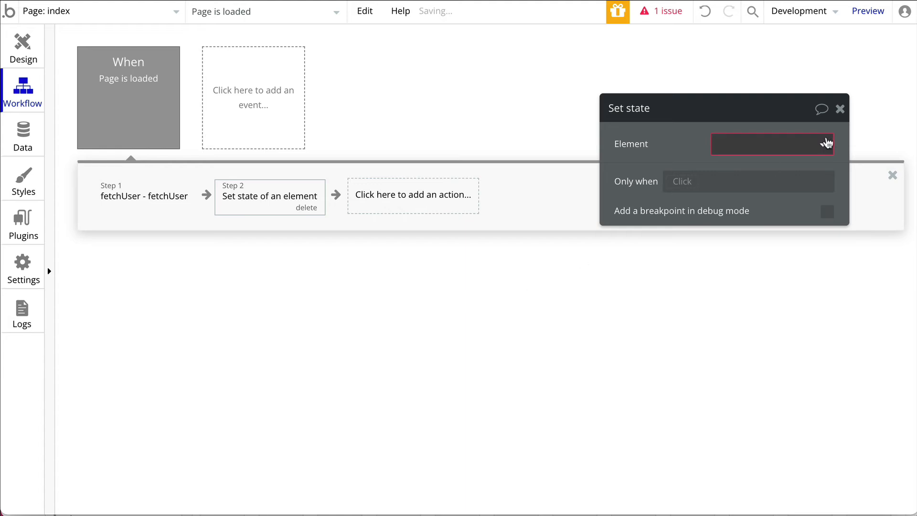
left_click(801, 146)
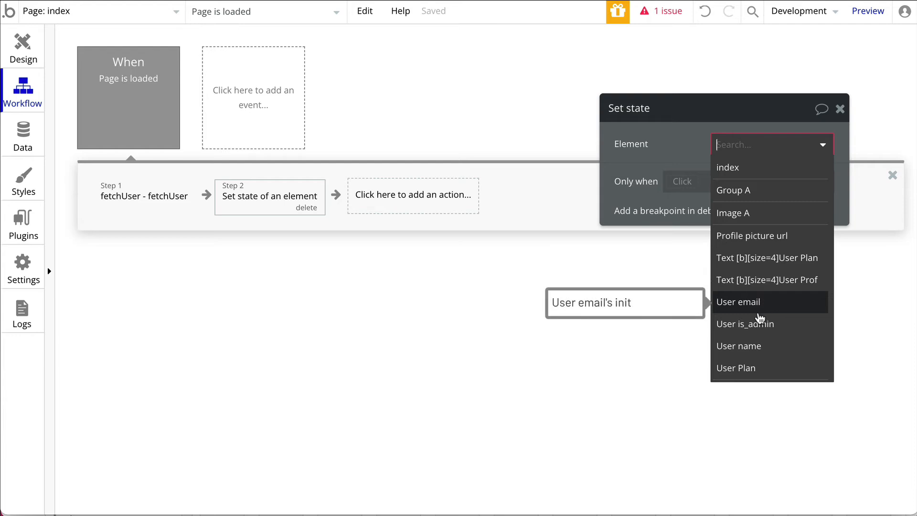
left_click(749, 345)
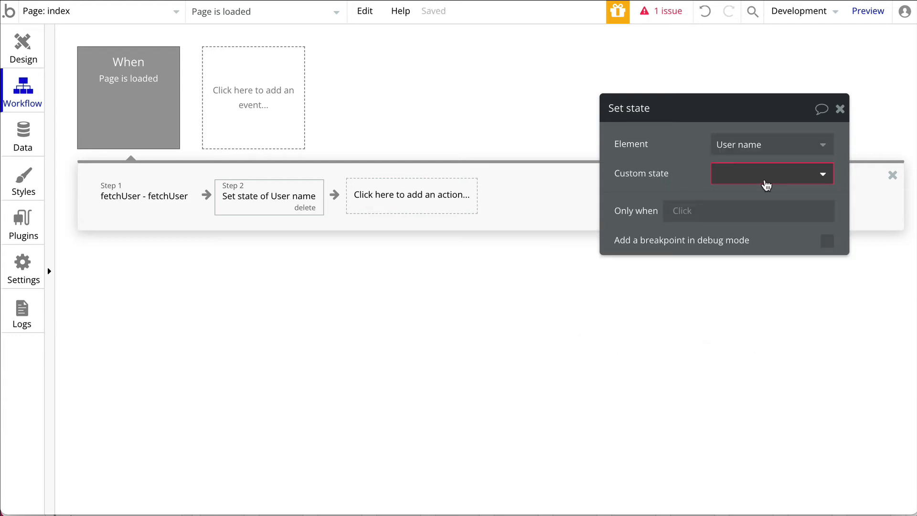
left_click(780, 174)
left_click(769, 196)
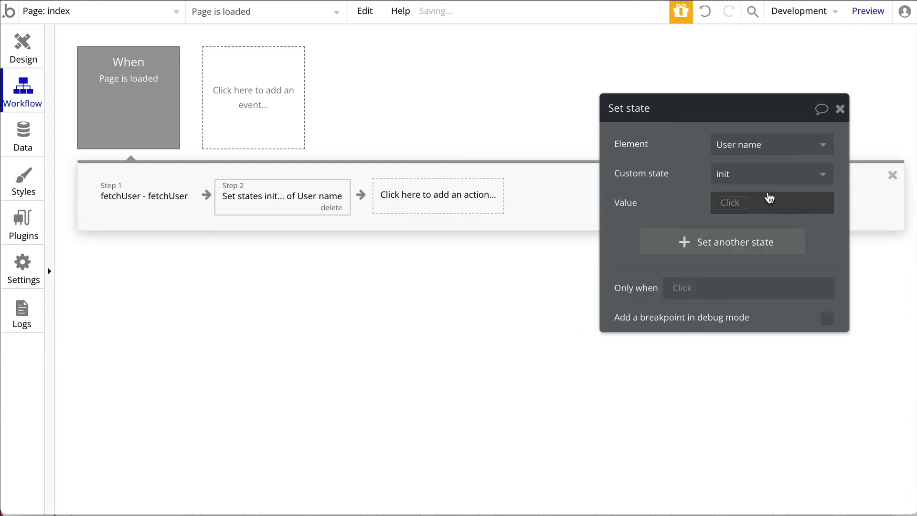
Step: Set the value of the "User name" init state to the result of step 1's user firstname
left_click(729, 203)
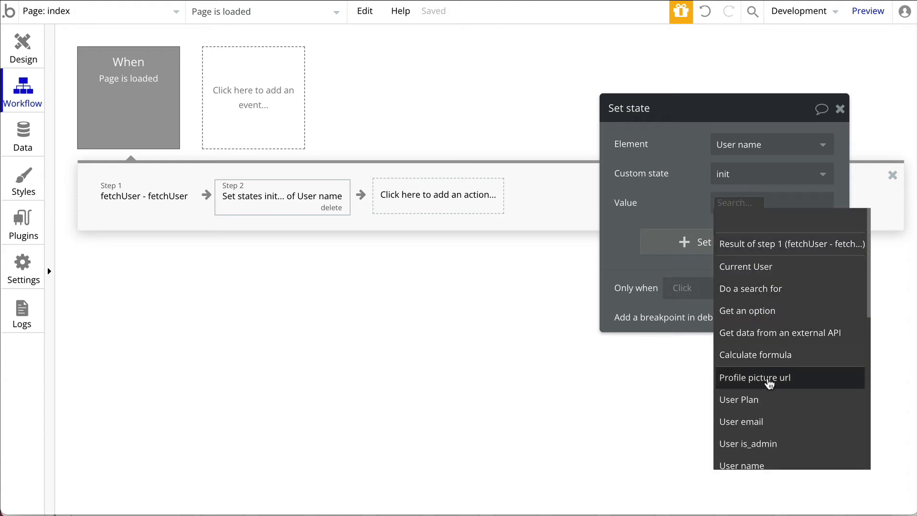
scroll(742, 375, "down", 3)
scroll(774, 385, "down", 1)
scroll(777, 338, "up", 4)
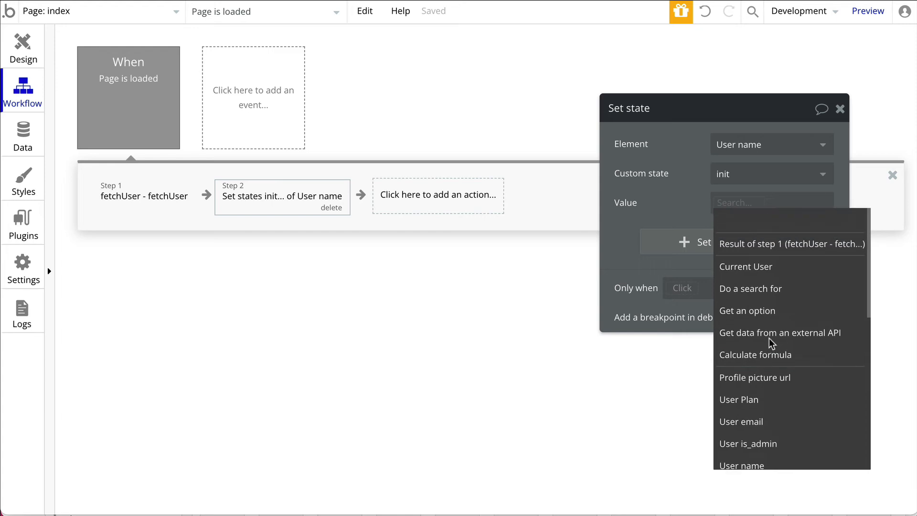
left_click(763, 248)
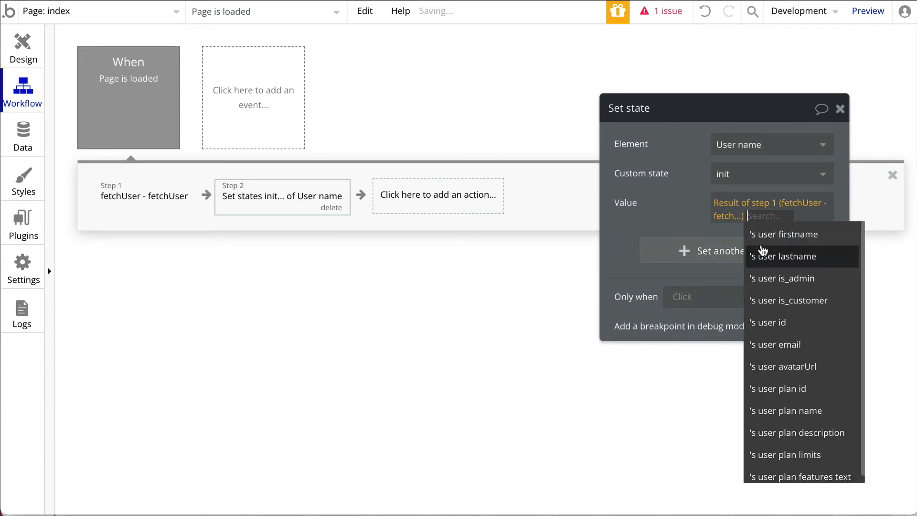
left_click(788, 235)
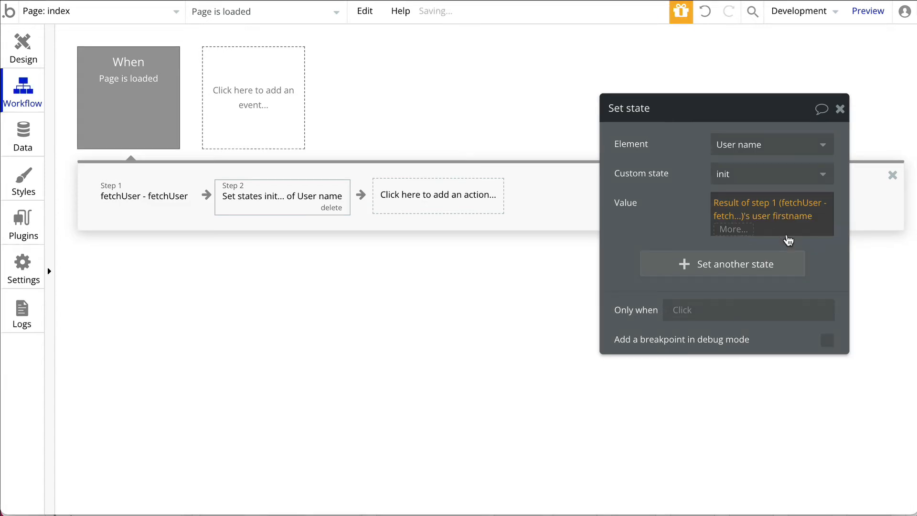
Step: Extend the "User name" state value with an :append operator that adds Arbitrary text following the user firstname
left_click(733, 229)
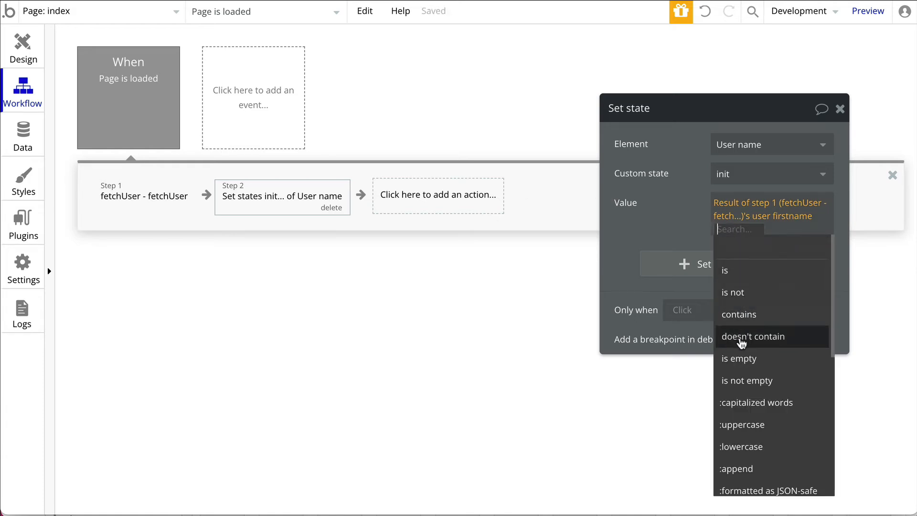
scroll(745, 380, "down", 2)
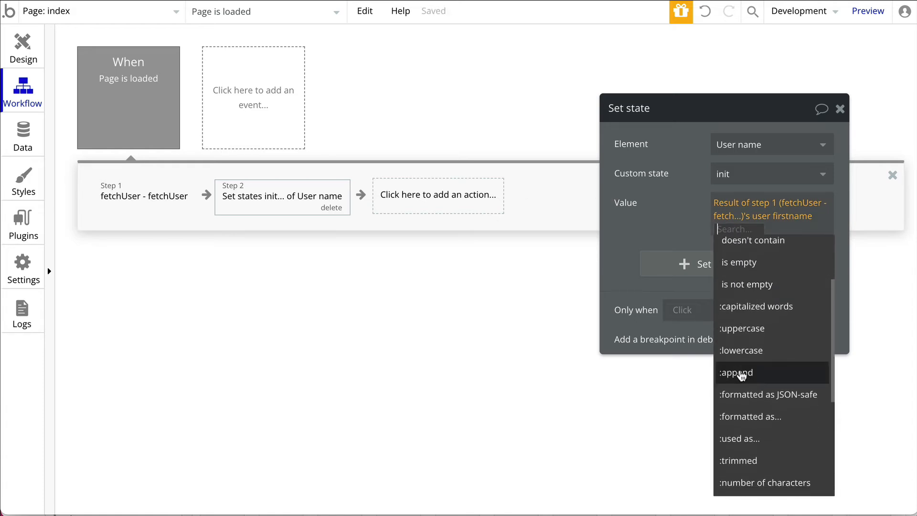
scroll(741, 376, "up", 1)
left_click(738, 399)
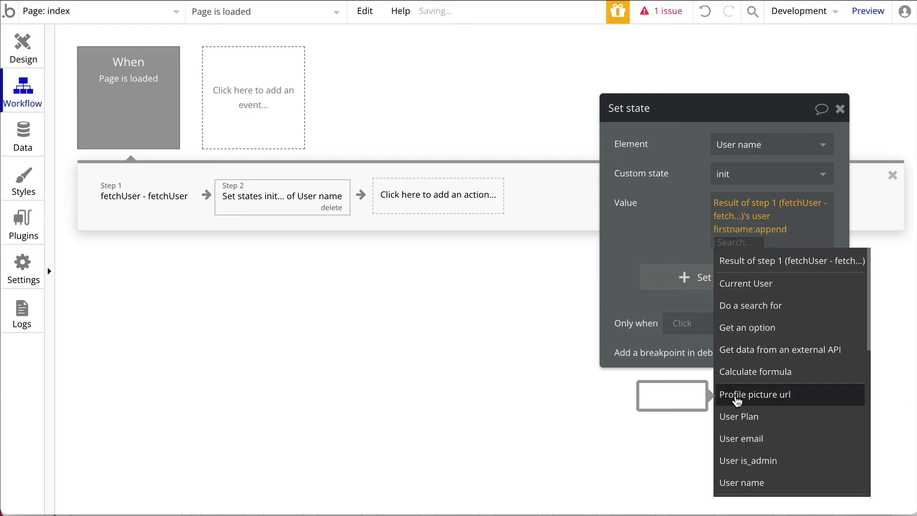
scroll(744, 425, "down", 3)
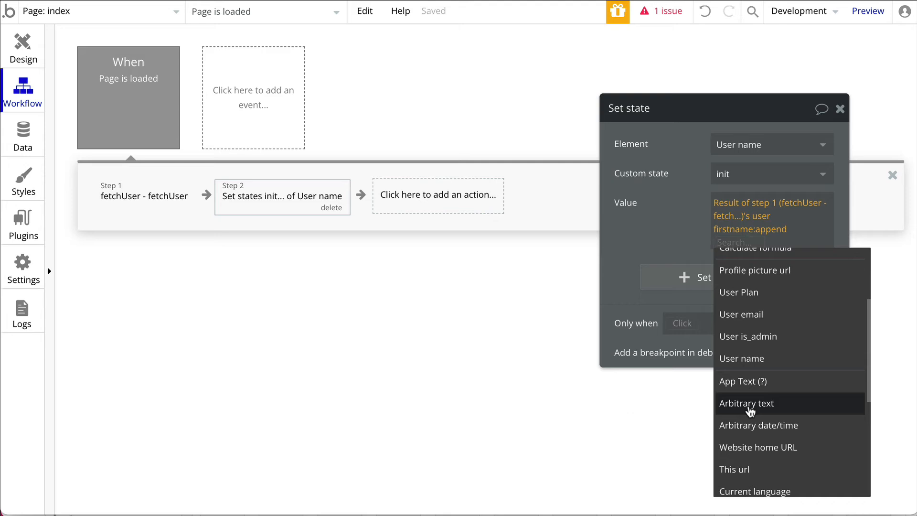
left_click(748, 405)
left_click(495, 169)
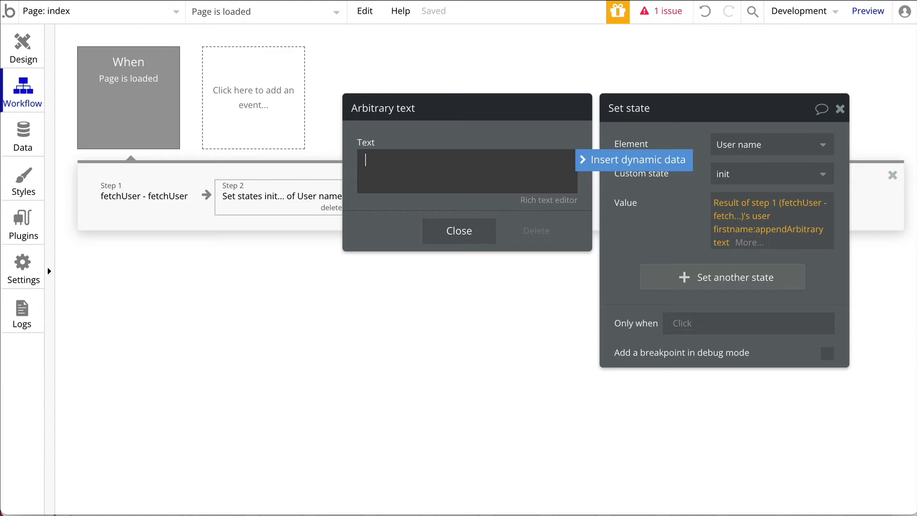
left_click(471, 231)
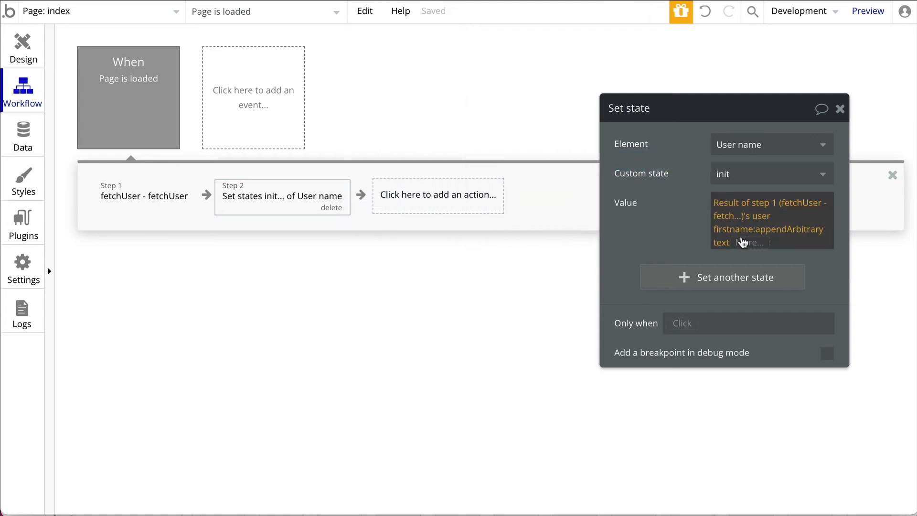
Step: Append the result of step 1's user lastname to the "User name" state value and close the action's properties
left_click(748, 245)
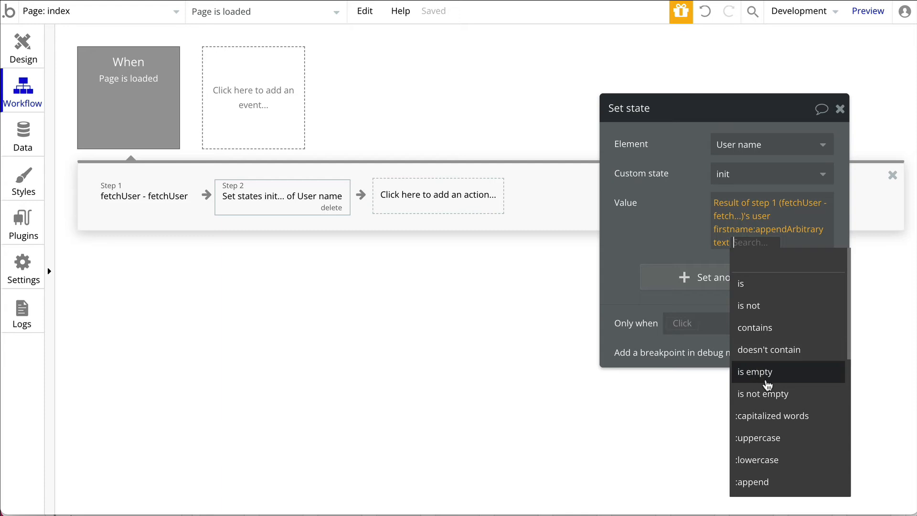
scroll(767, 444, "down", 1)
left_click(760, 442)
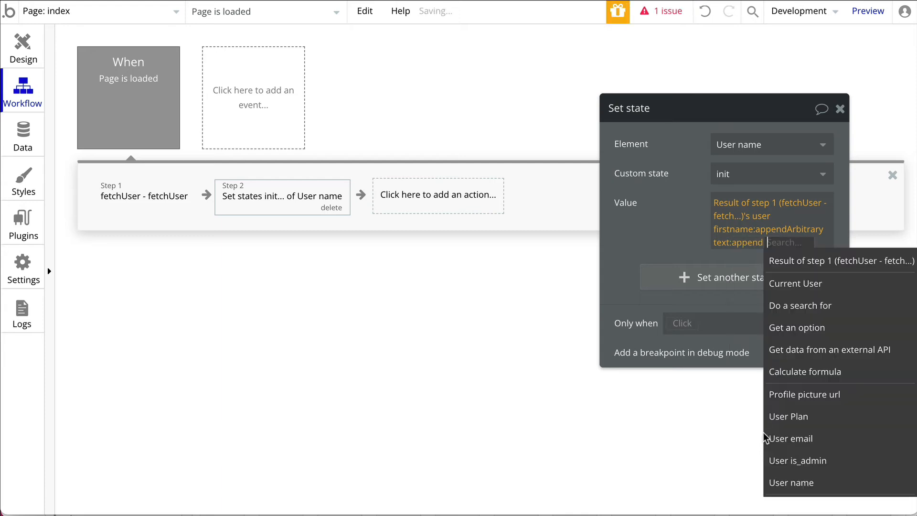
left_click(786, 261)
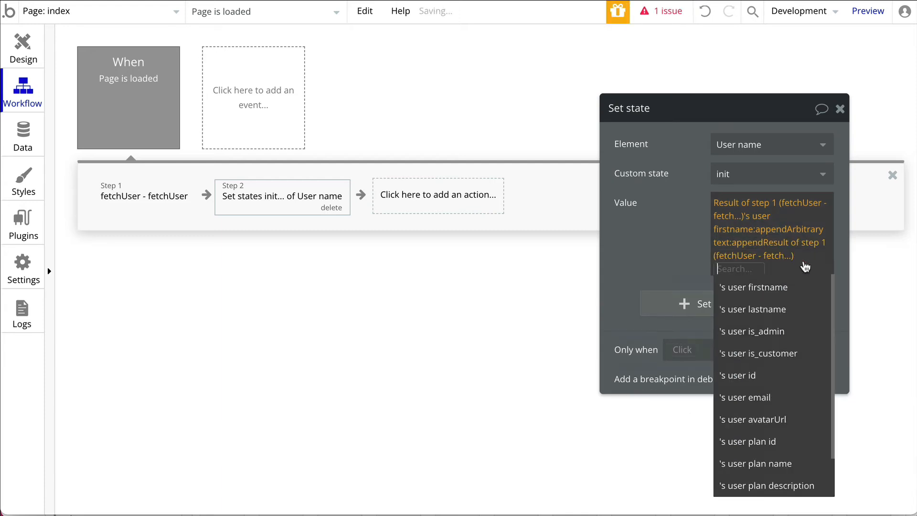
left_click(767, 310)
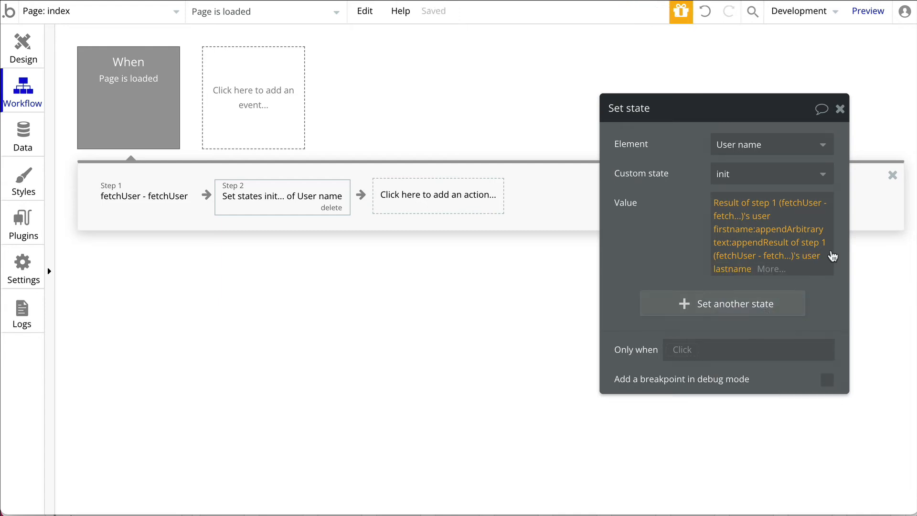
left_click(841, 111)
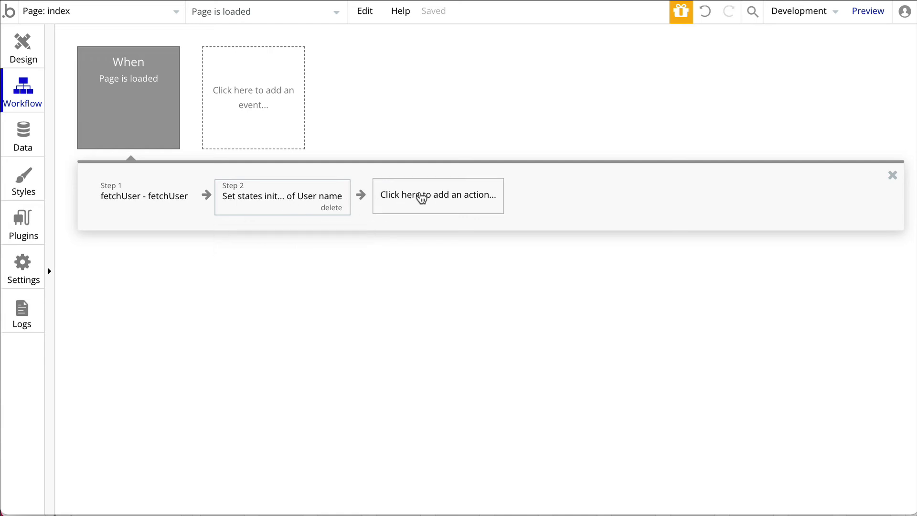
Step: Add another Set state action as step 3 of the page-loaded workflow, targeting the "User email" element's init custom state
left_click(438, 197)
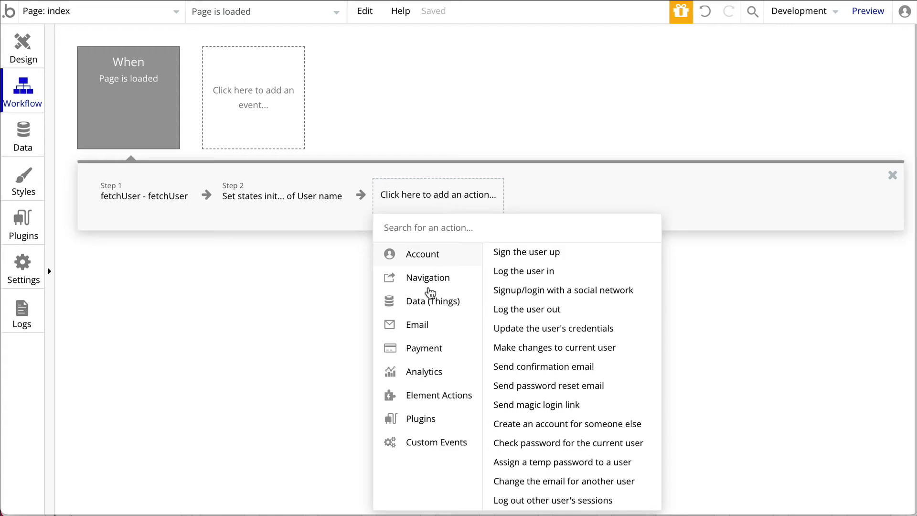
mouse_move(412, 395)
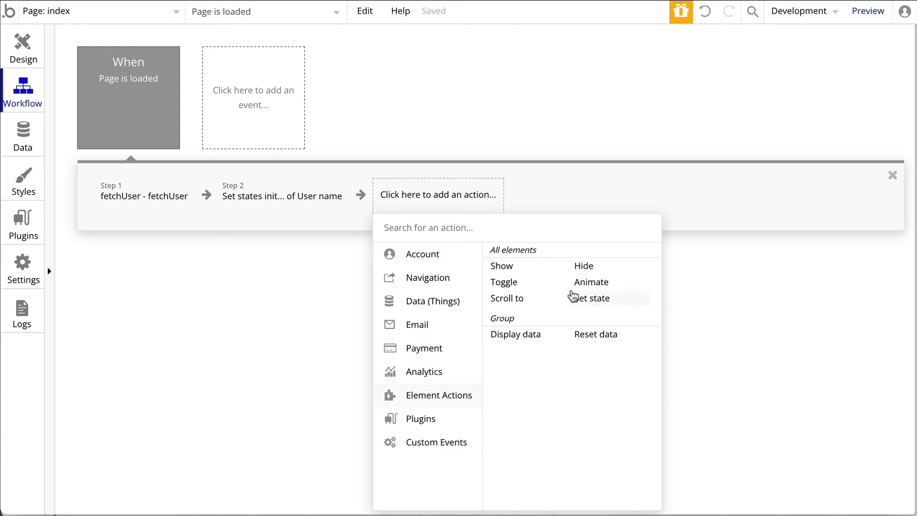
left_click(592, 300)
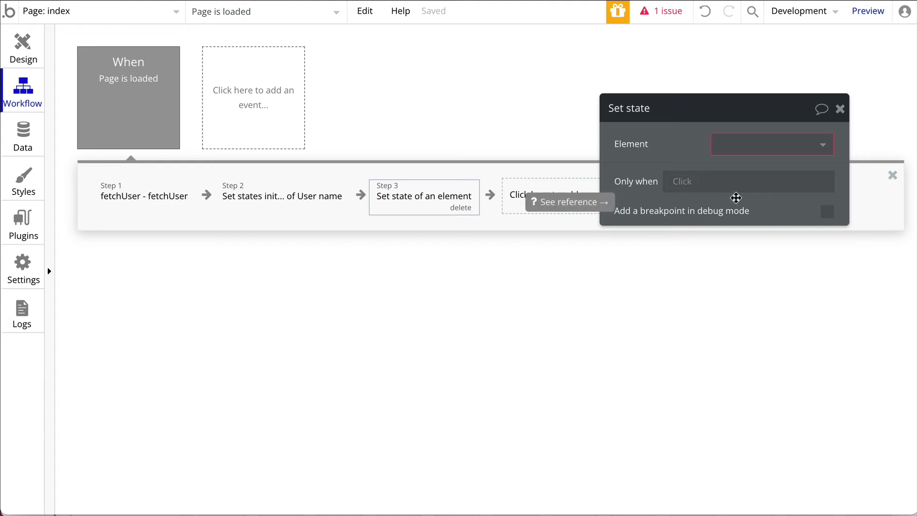
left_click(758, 150)
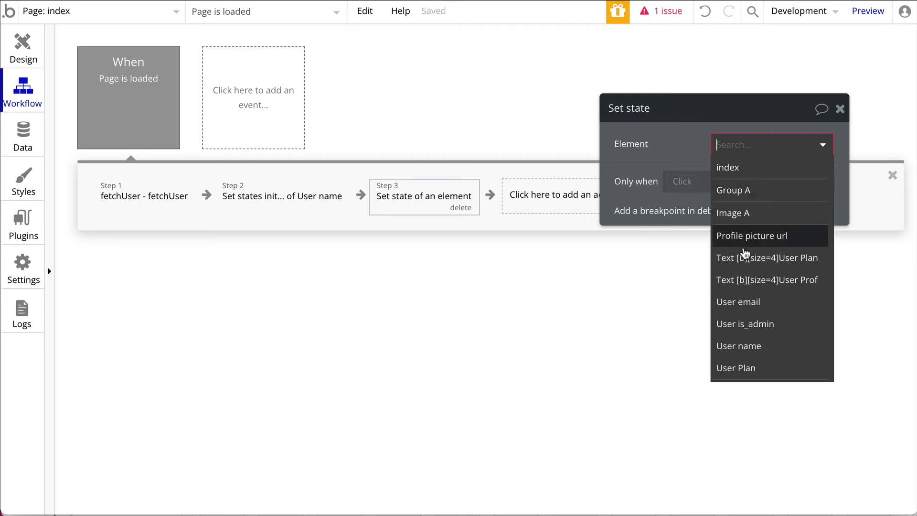
left_click(750, 305)
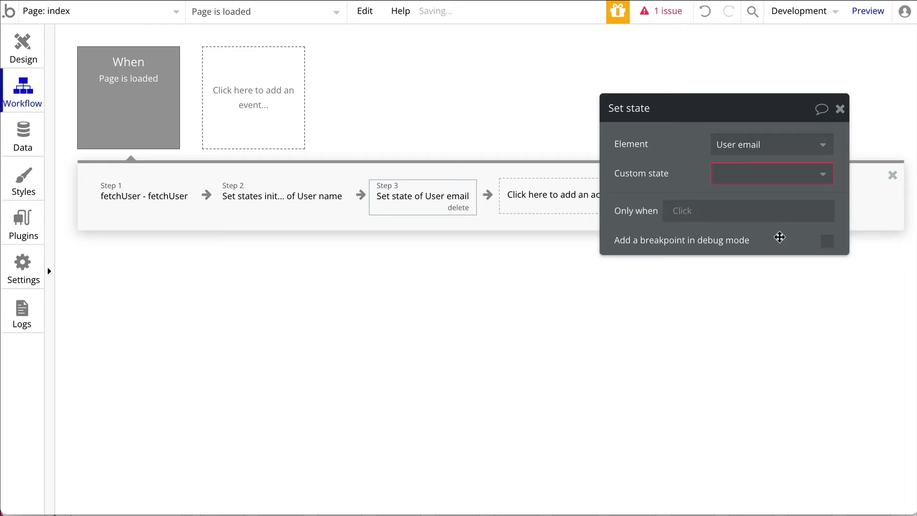
left_click(794, 188)
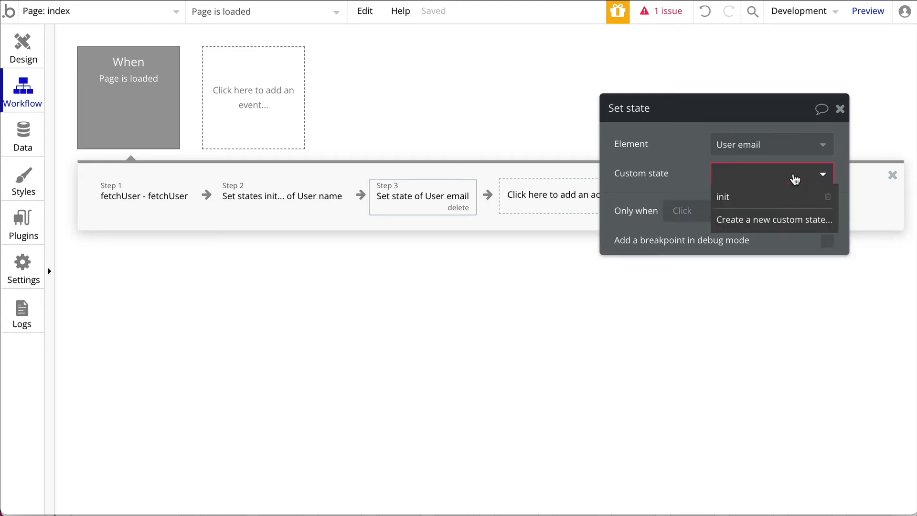
left_click(778, 207)
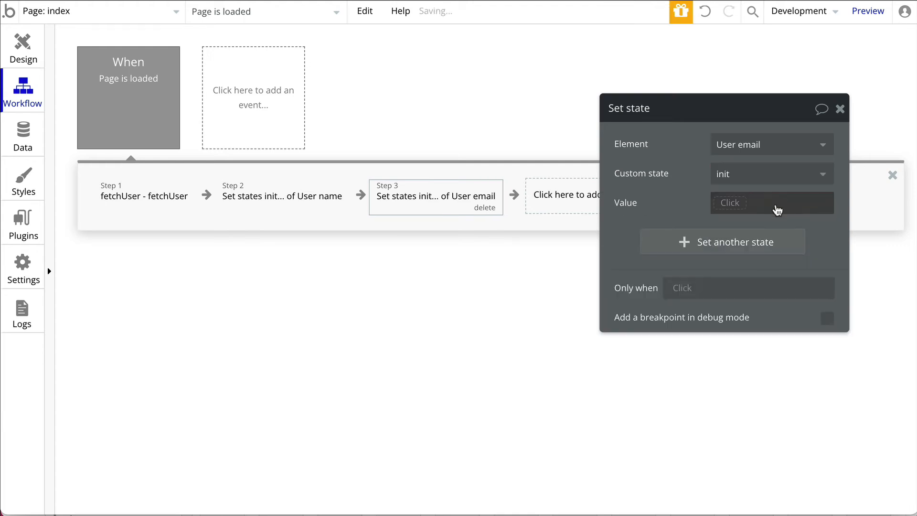
Step: Set the value of the "User email" init state to the result of step 1's user email and close the action's properties
left_click(724, 208)
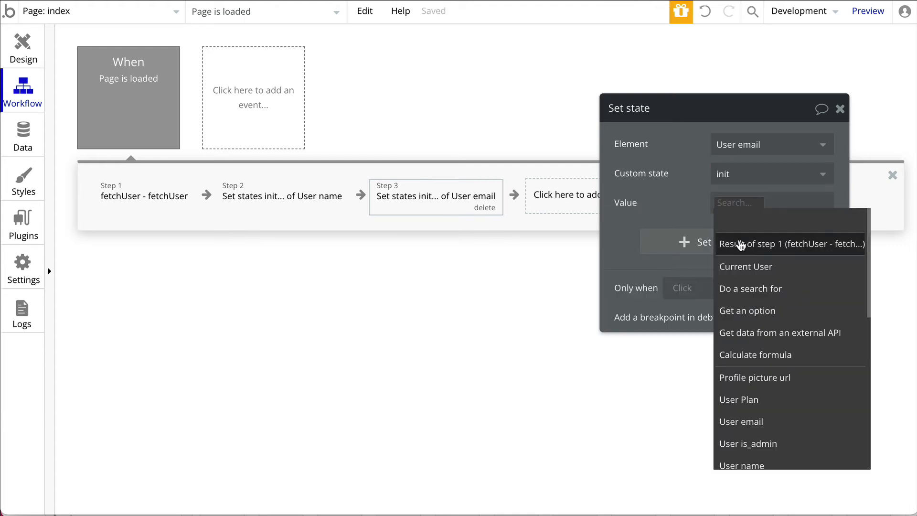
left_click(757, 247)
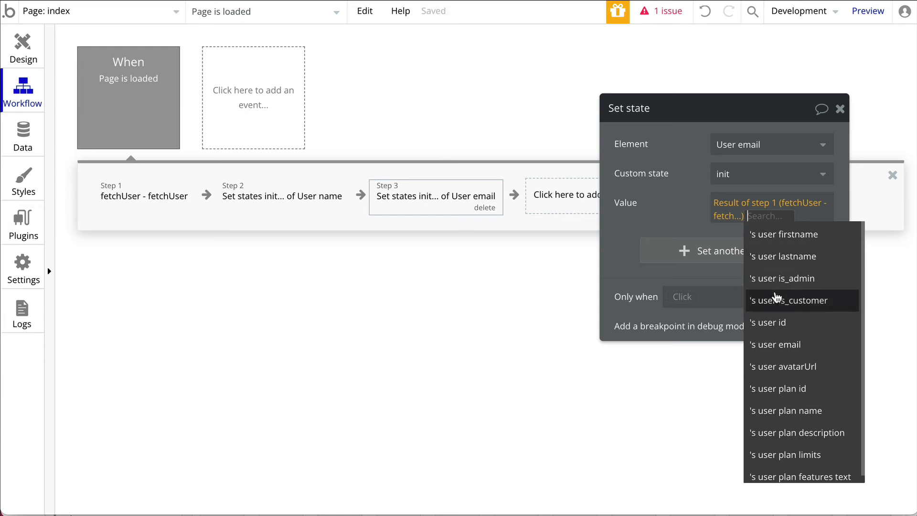
left_click(778, 345)
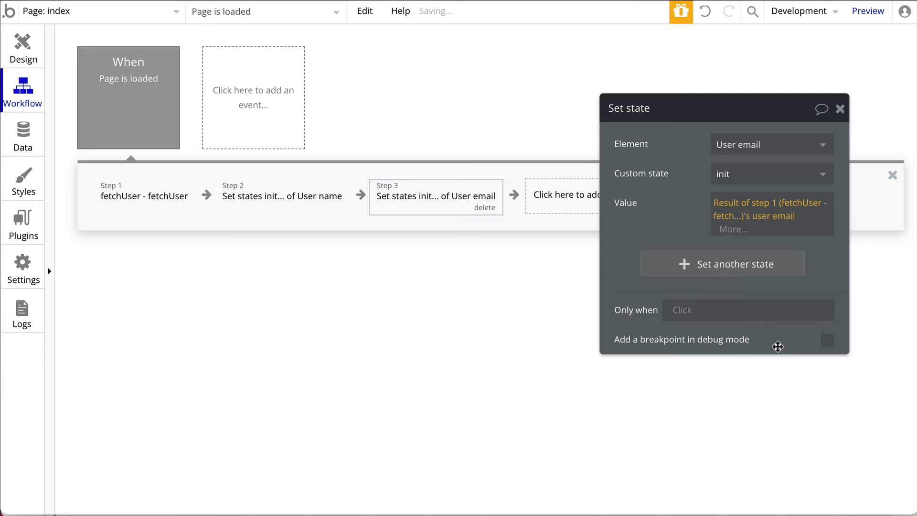
left_click(839, 110)
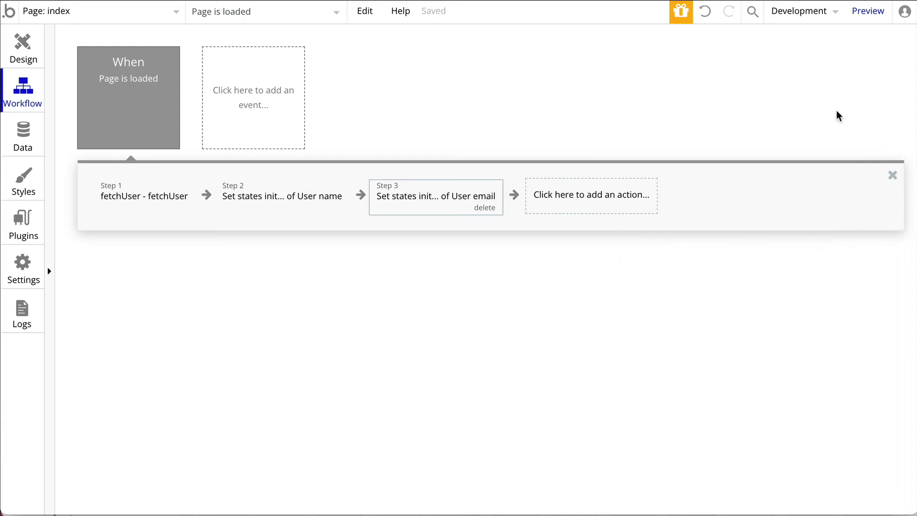
Step: Rename the "Image A" element in the page design as "Profile Picture" and close its properties
left_click(597, 200)
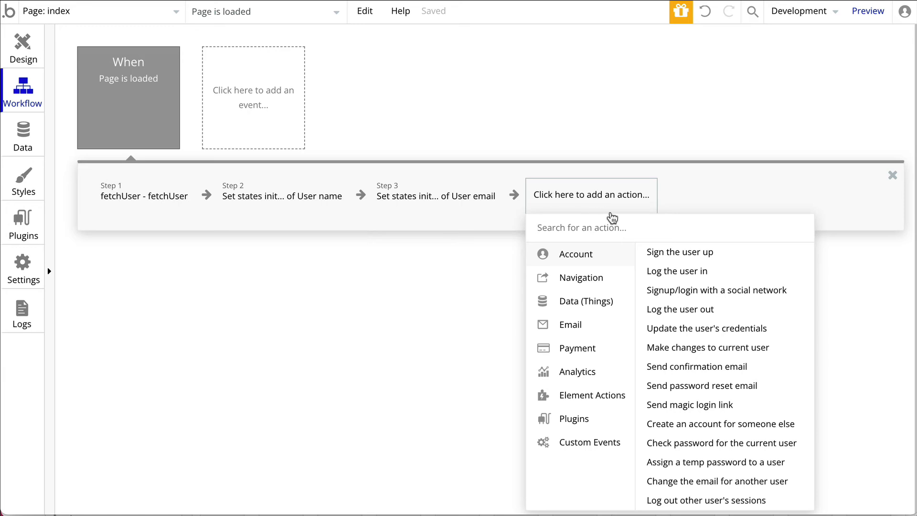
mouse_move(588, 394)
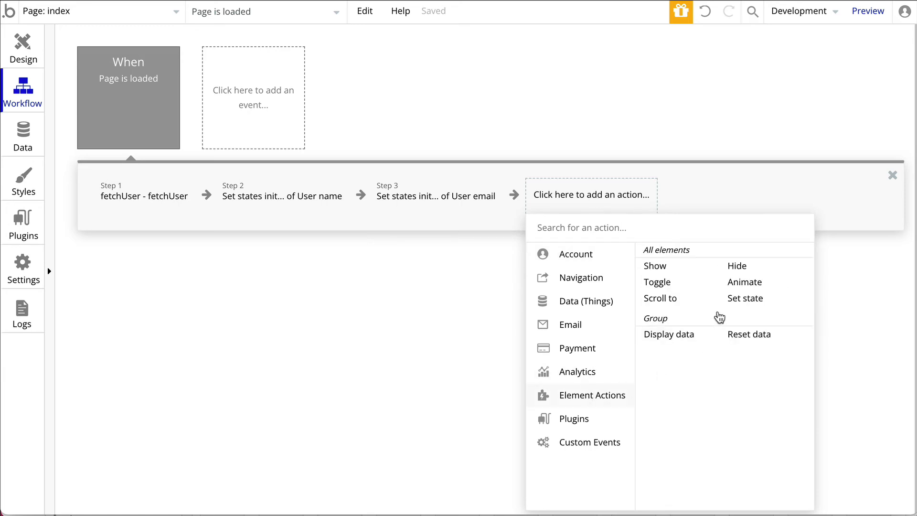
left_click(28, 53)
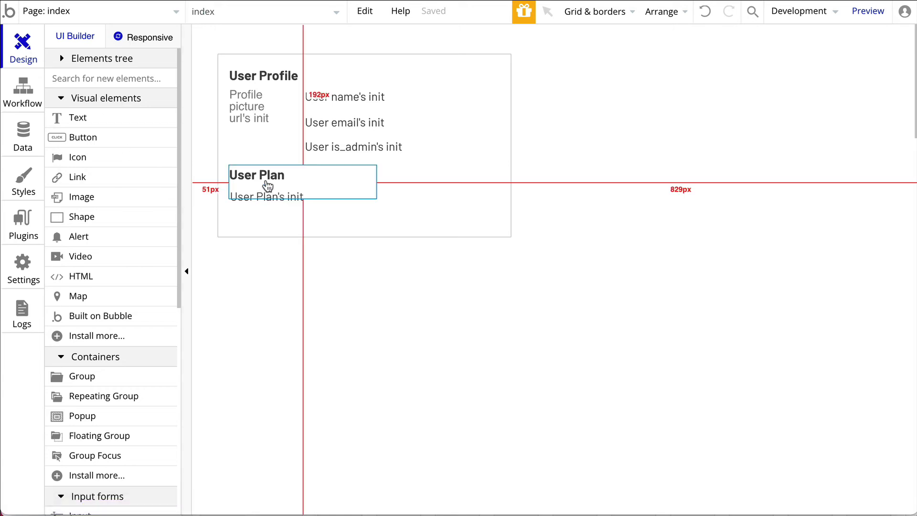
left_click(252, 112)
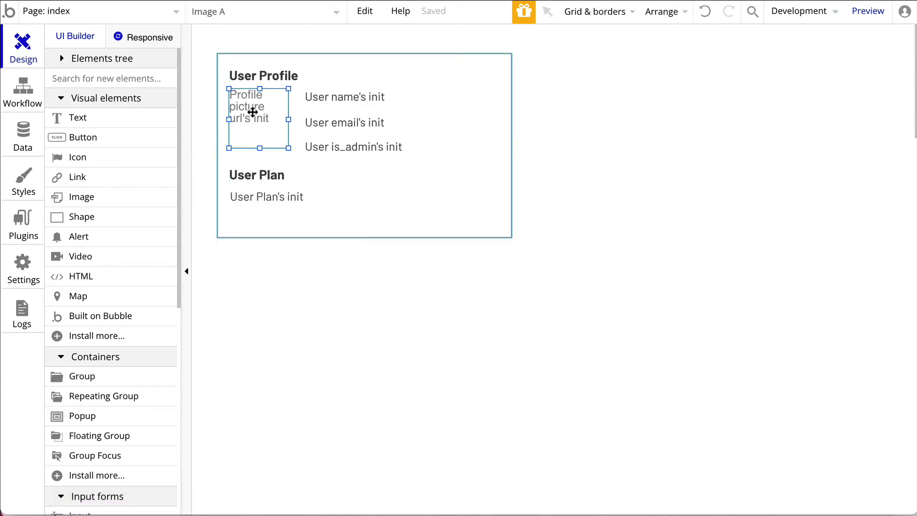
double_click(253, 111)
left_click(664, 106)
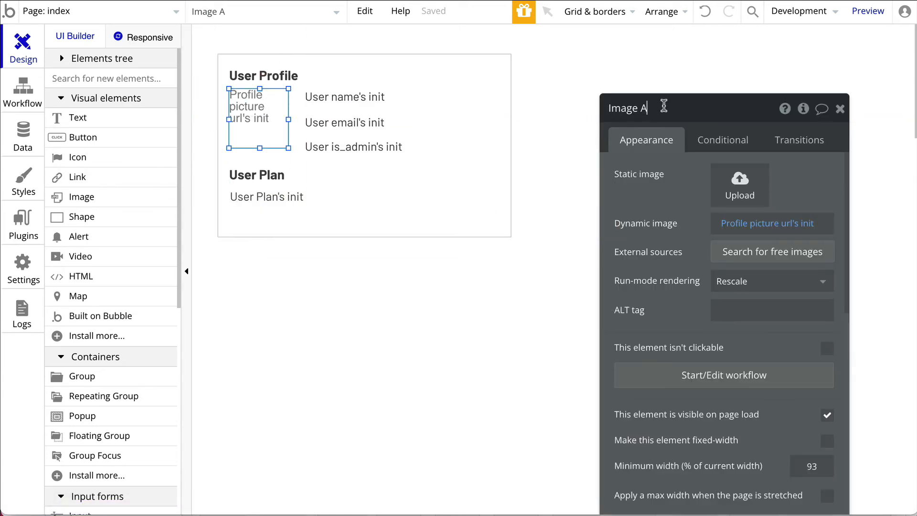
key("ctrl+a")
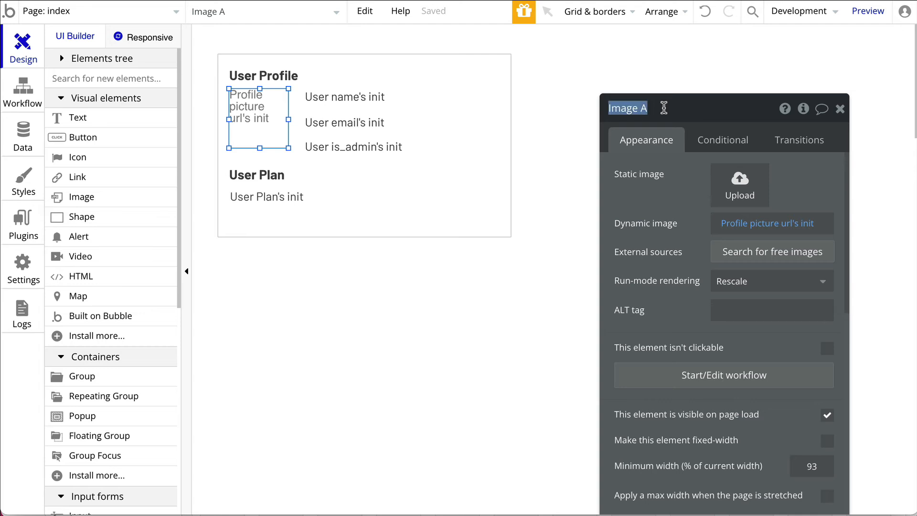
type("Profile Picture")
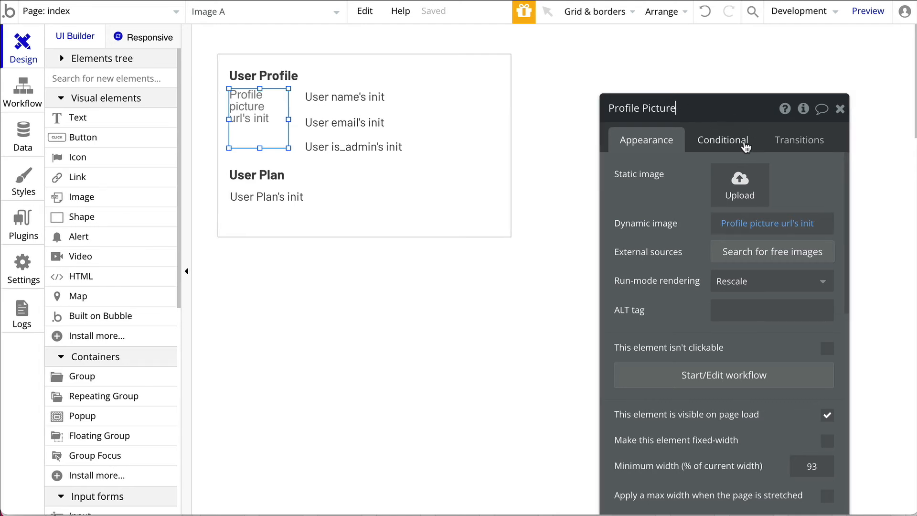
left_click(841, 113)
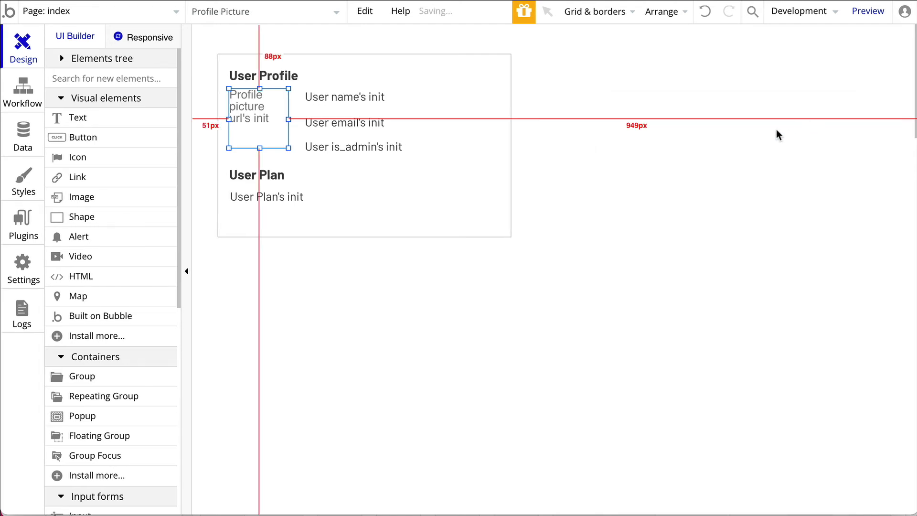
left_click(261, 160)
left_click(262, 260)
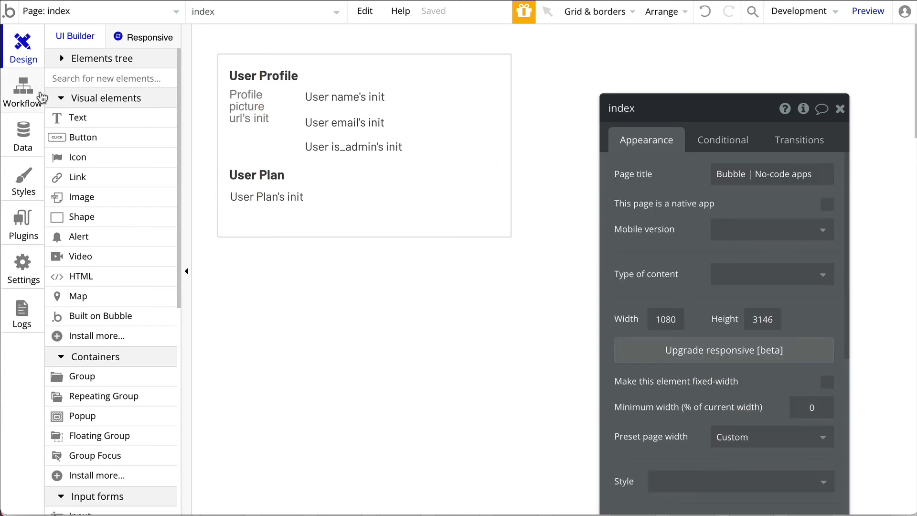
Step: Add a Set state action as step 4 of the page-loaded workflow, targeting the "Profile picture url" element's init custom state
left_click(38, 93)
left_click(597, 201)
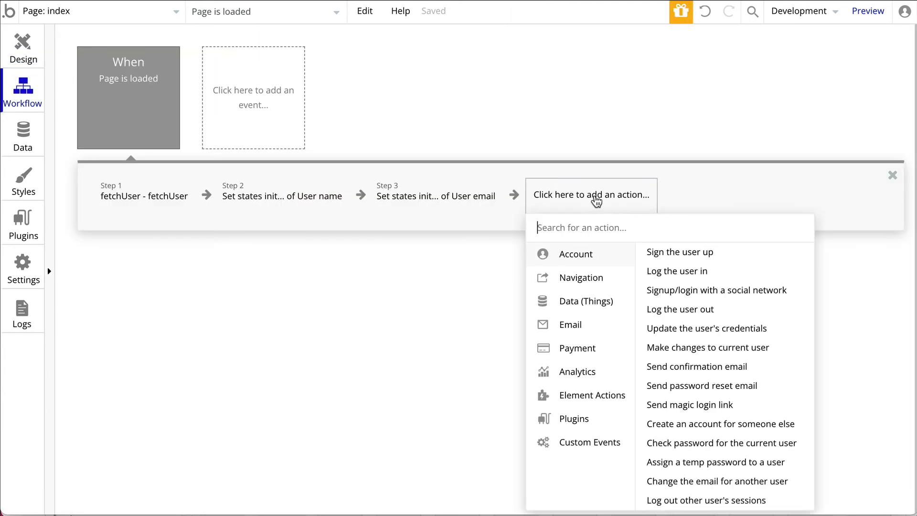
mouse_move(585, 404)
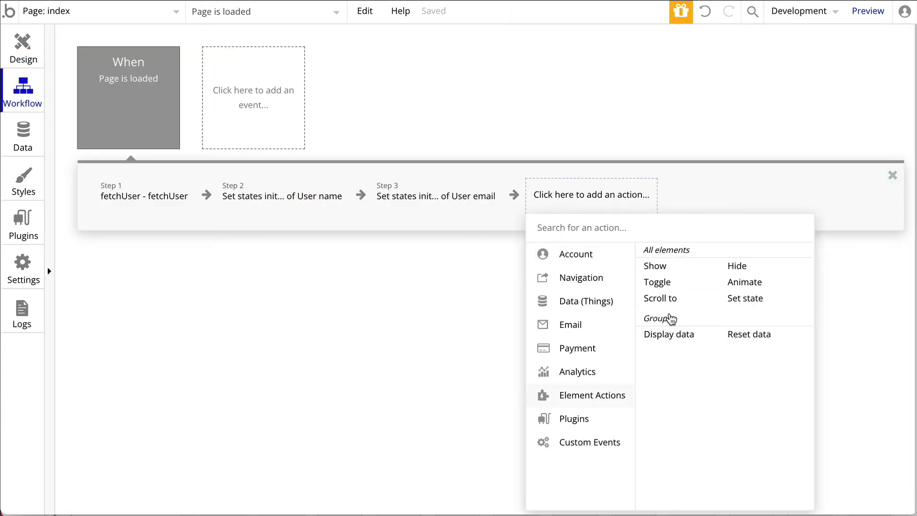
left_click(731, 293)
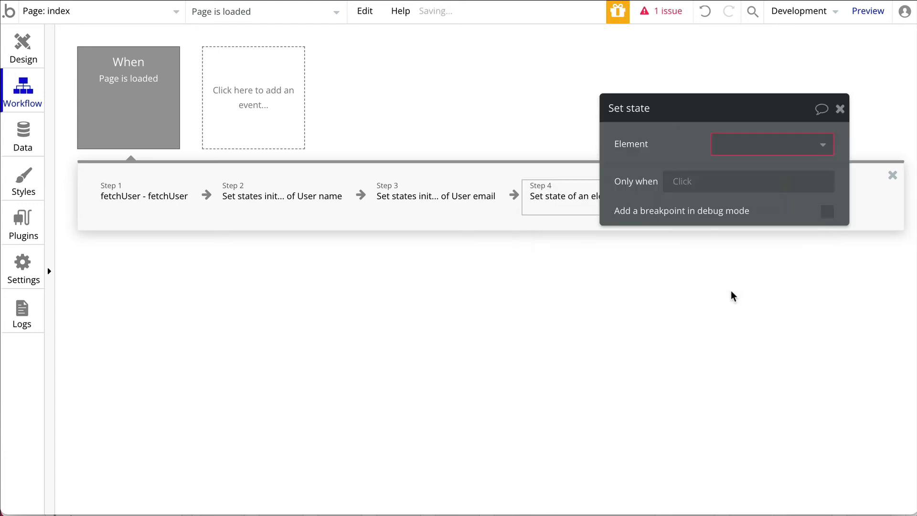
left_click(785, 145)
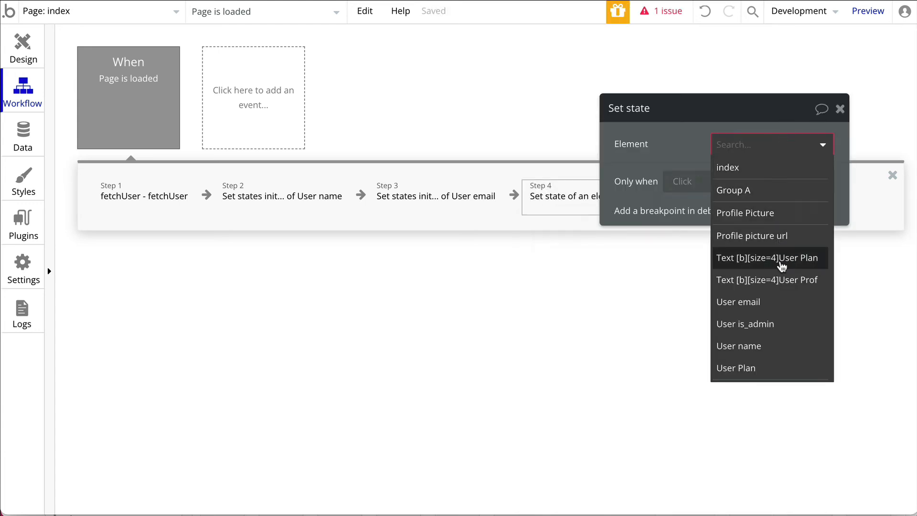
left_click(719, 236)
left_click(750, 180)
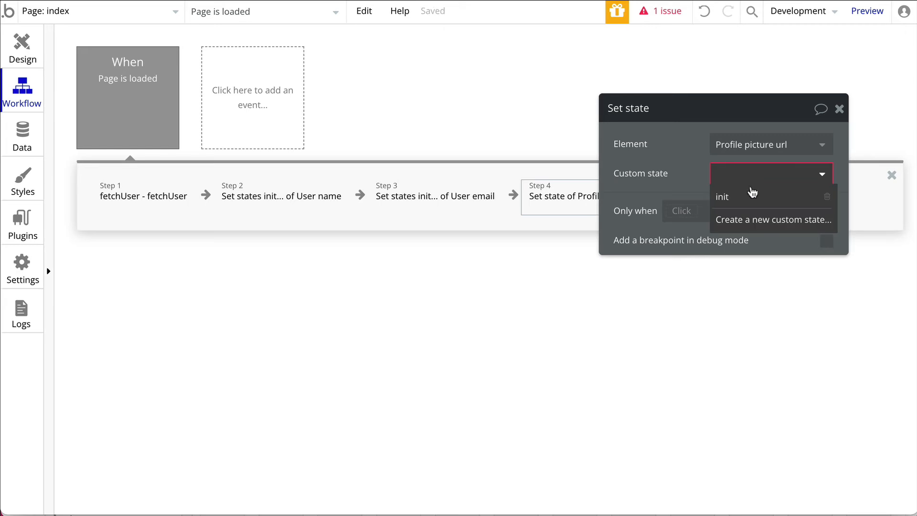
left_click(750, 193)
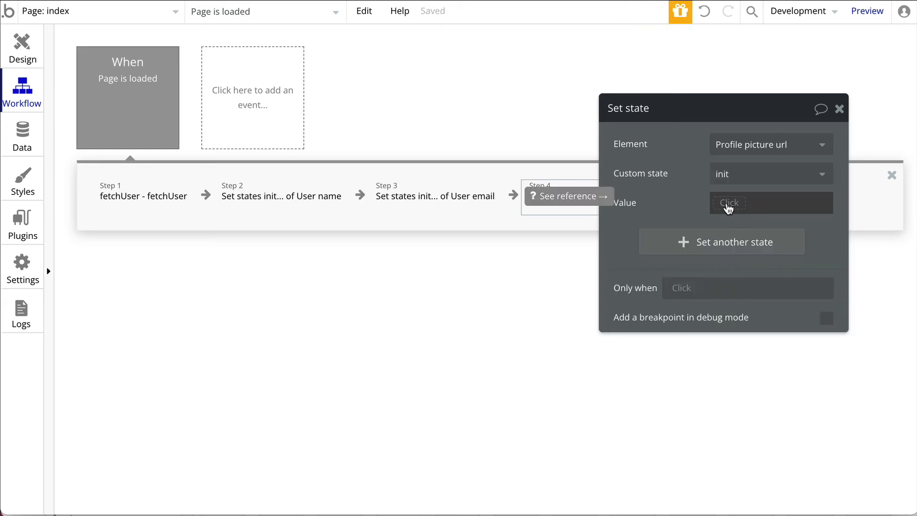
Step: Set the "Profile picture url" init state value to the result of step 1's user avatarUrl and close the action's properties
left_click(729, 203)
left_click(738, 240)
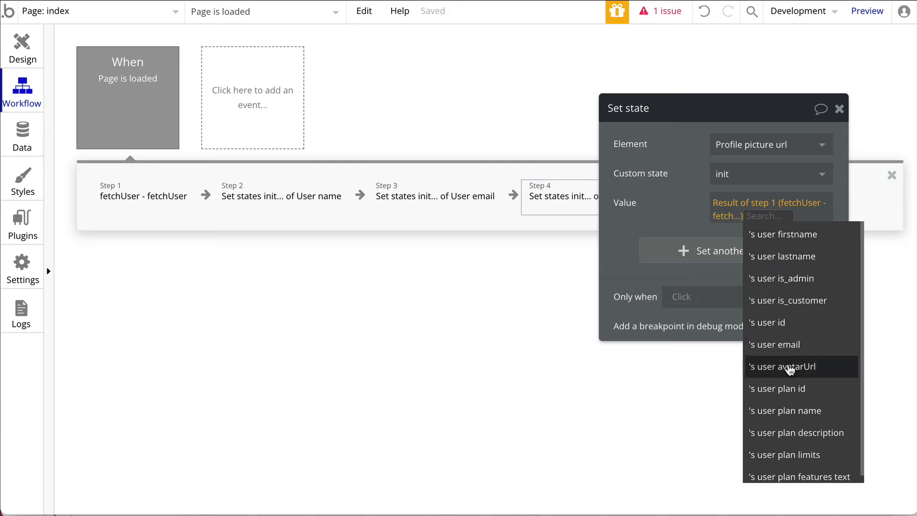
left_click(789, 368)
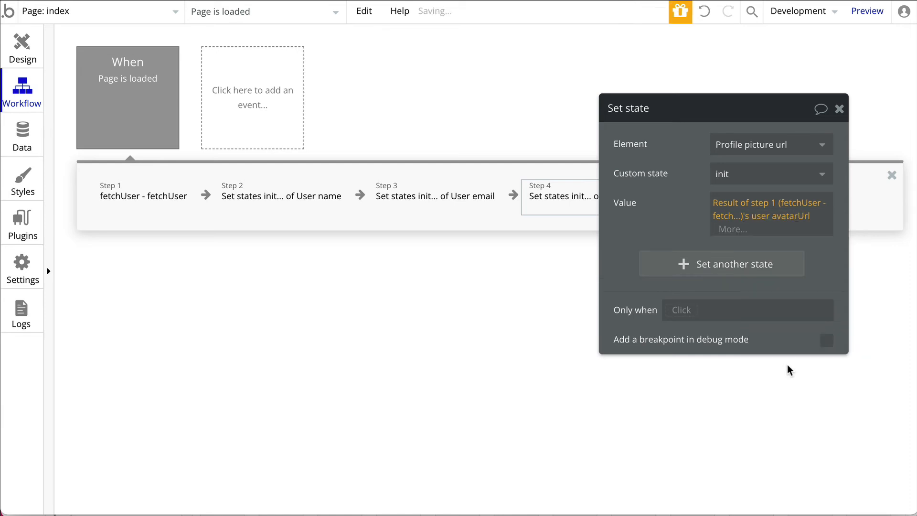
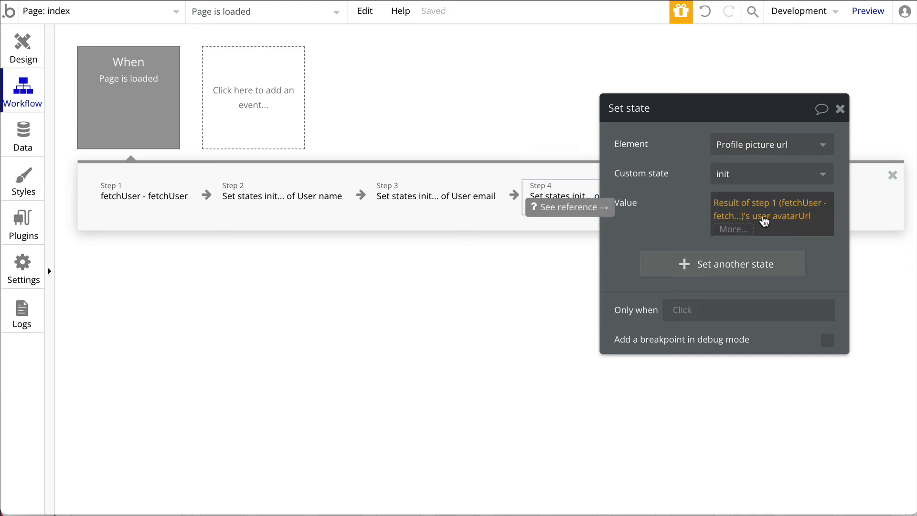
left_click(838, 110)
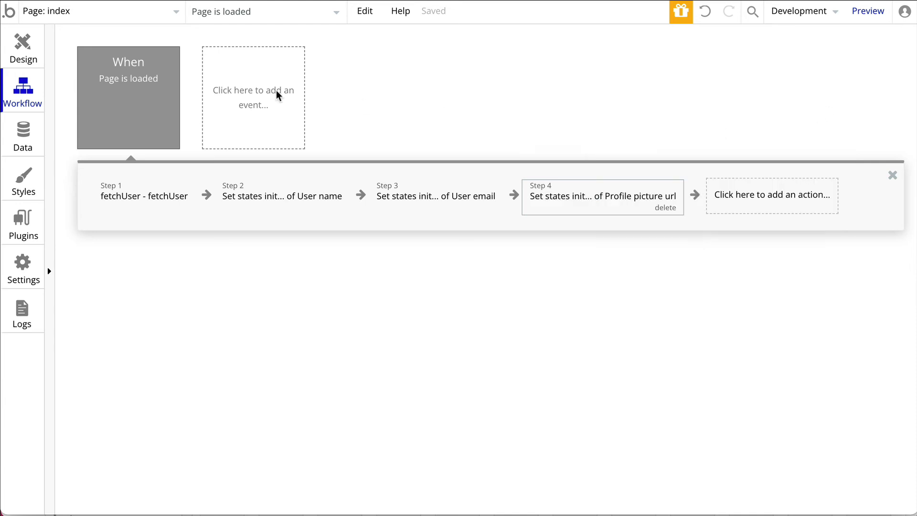
Step: Check the dynamic image source of the "Profile Picture" element in the page design
left_click(27, 51)
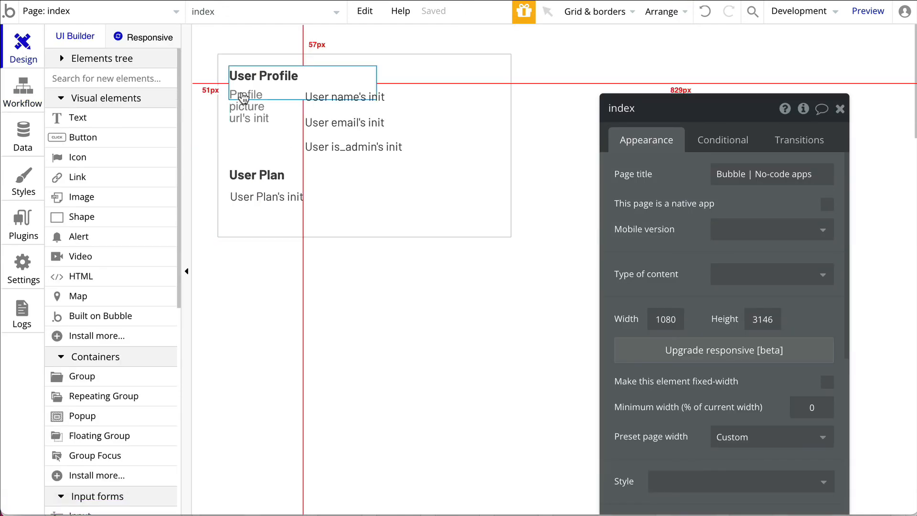
left_click(243, 104)
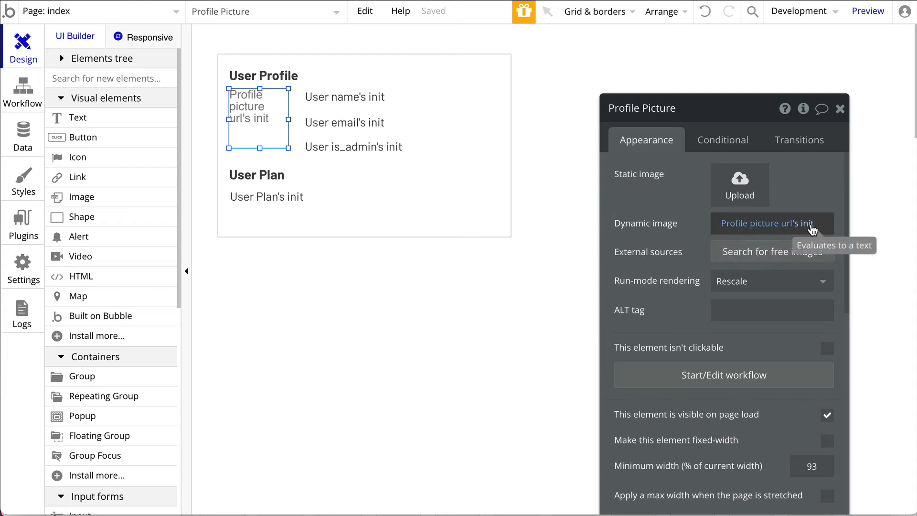
left_click(352, 174)
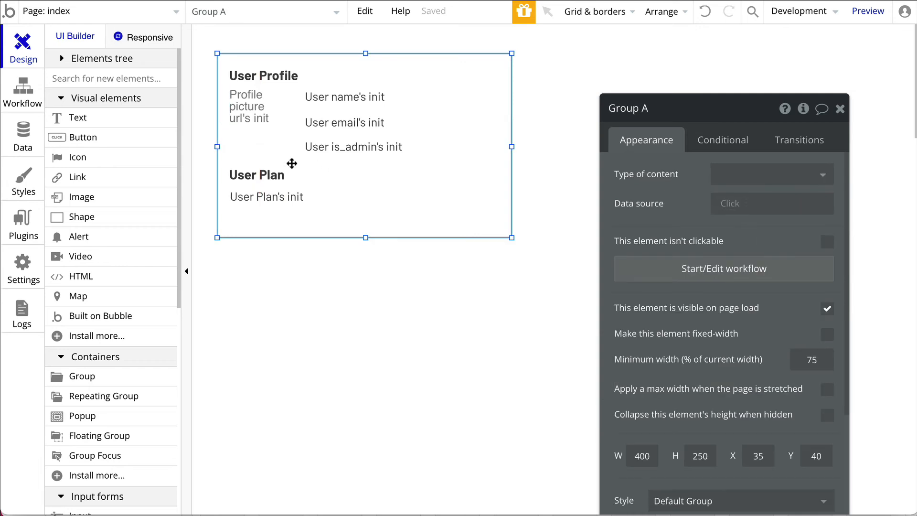
left_click(258, 156)
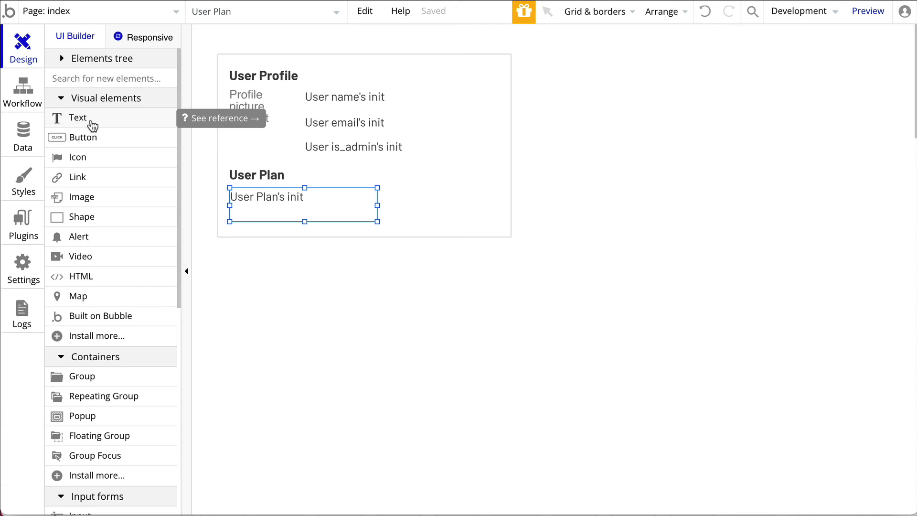
Step: Add a Set state action as step 5 of the page-loaded workflow, targeting the "User Plan" element's init custom state
left_click(17, 92)
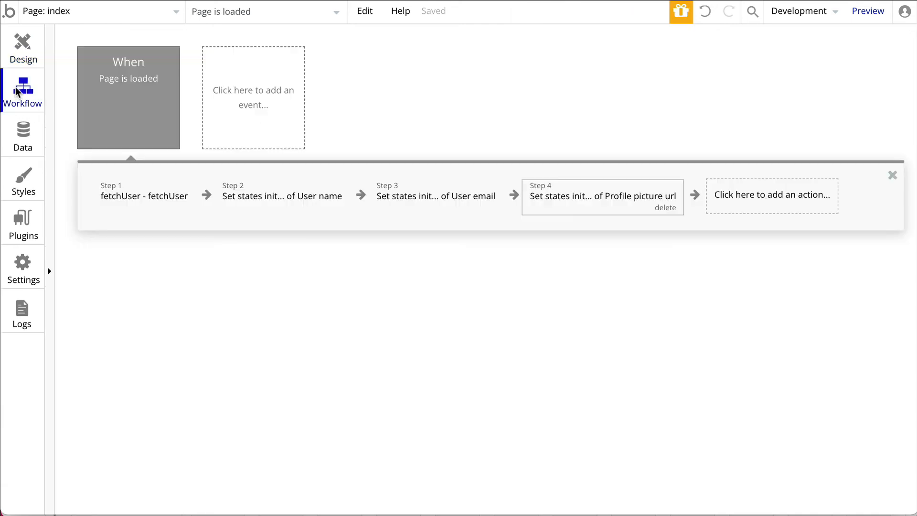
left_click(778, 198)
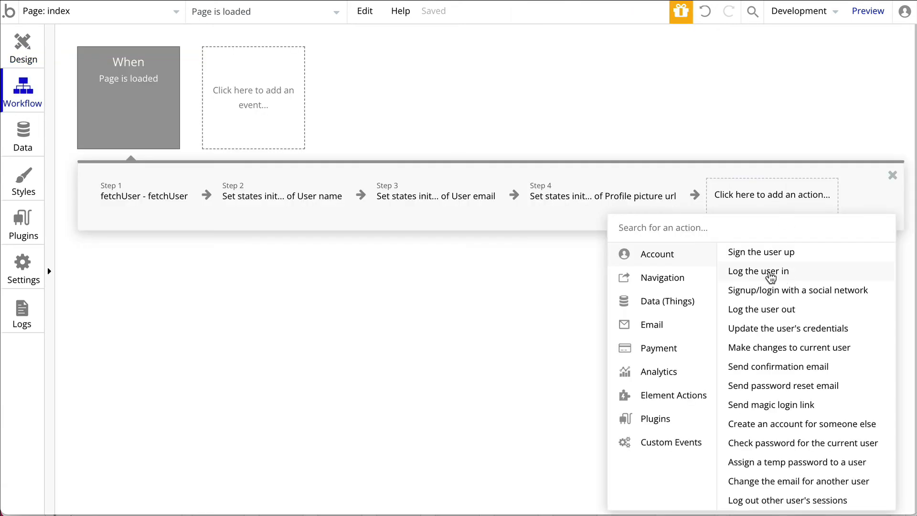
mouse_move(660, 397)
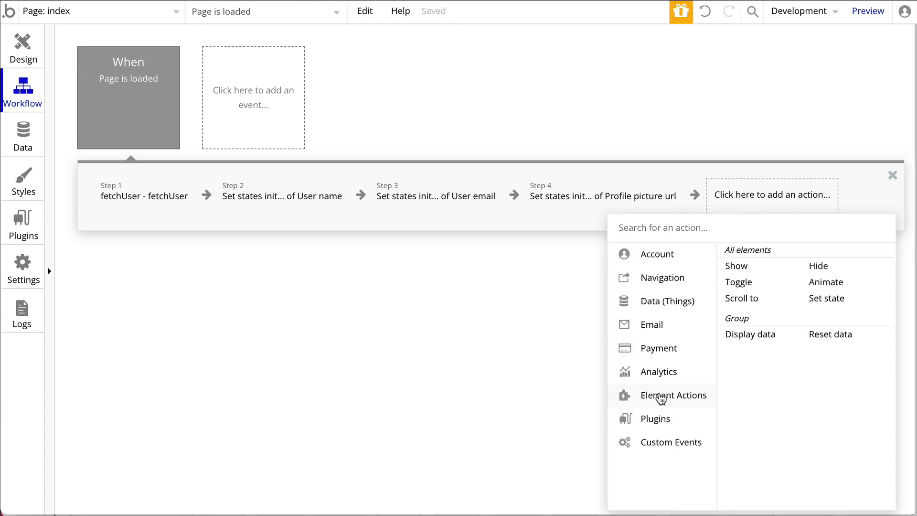
left_click(823, 302)
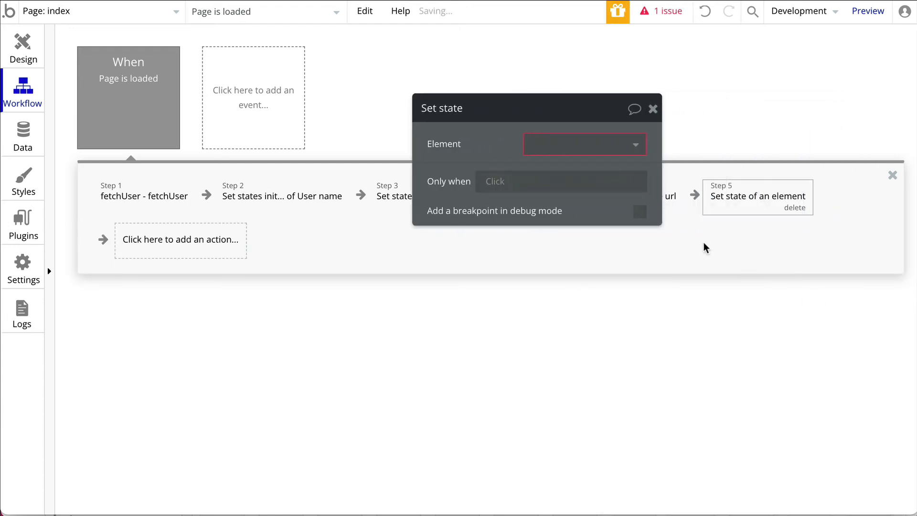
left_click(579, 144)
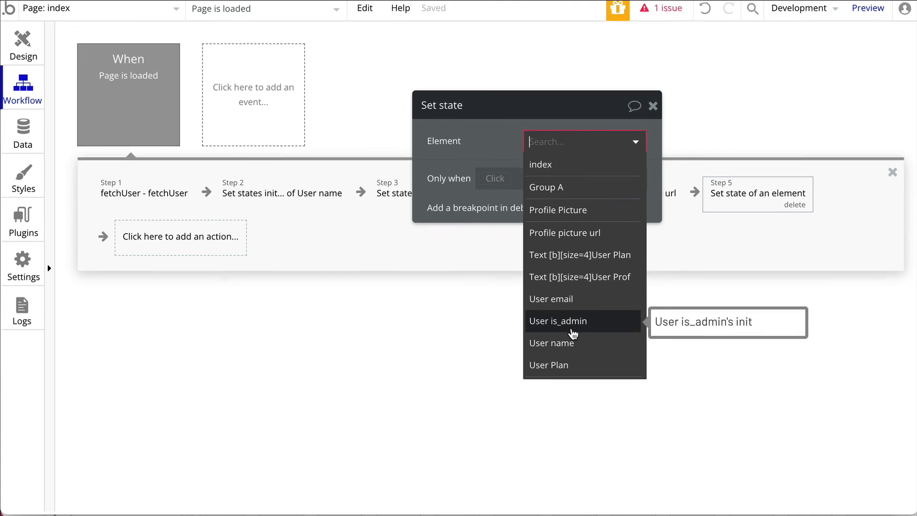
left_click(558, 368)
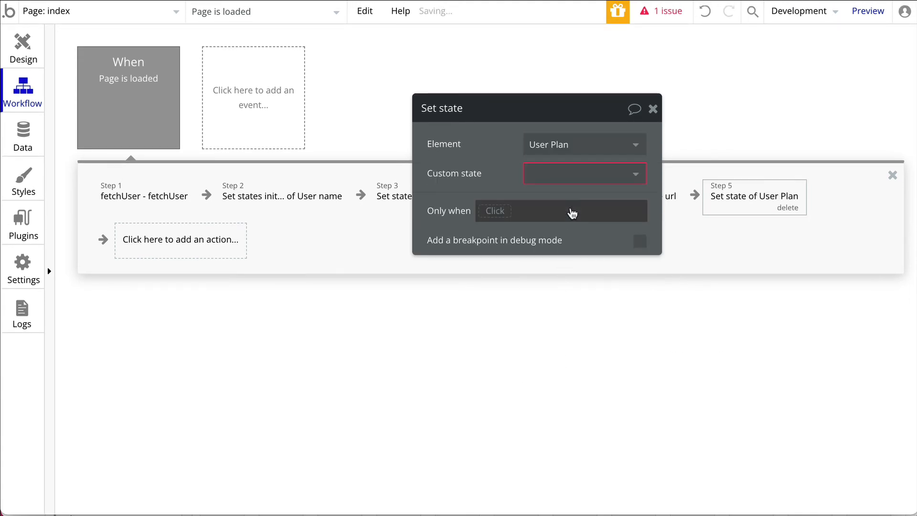
left_click(591, 180)
left_click(599, 207)
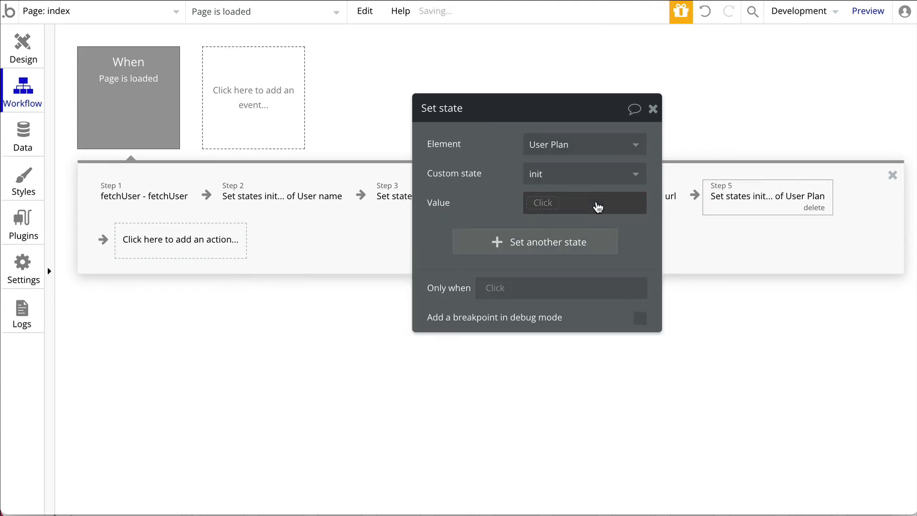
Step: Set the "User Plan" init state value to the result of step 1's user plan name and close the action's properties
left_click(549, 206)
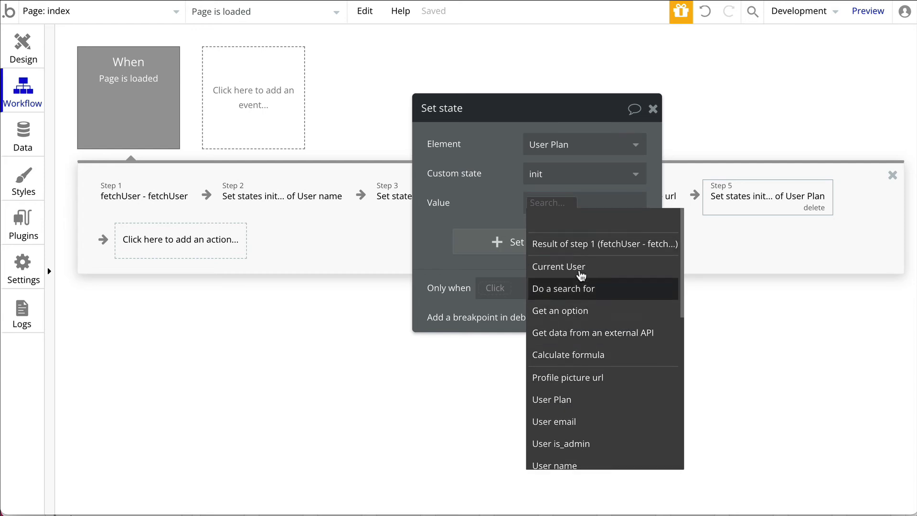
left_click(580, 241)
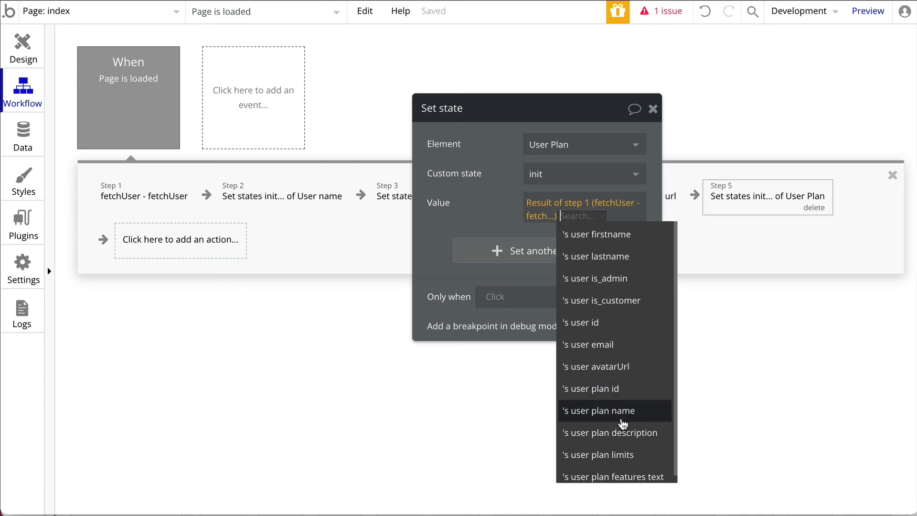
left_click(621, 412)
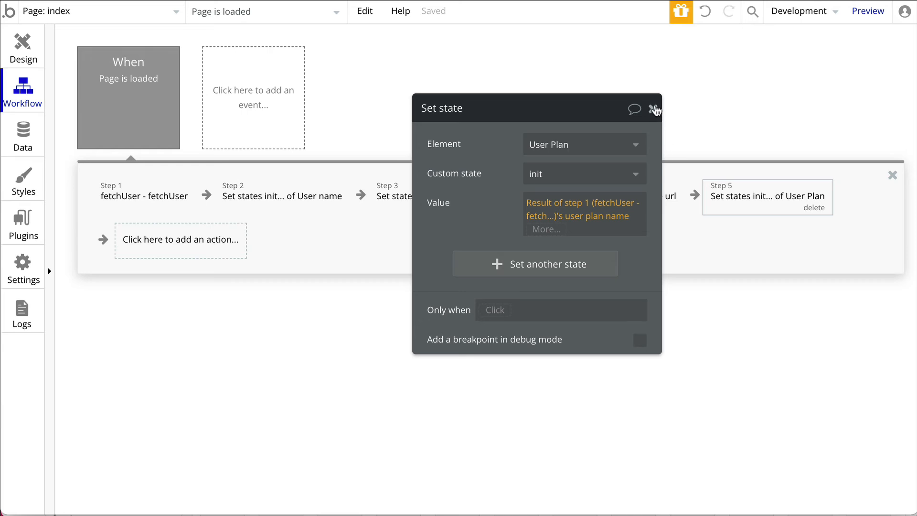
left_click(653, 108)
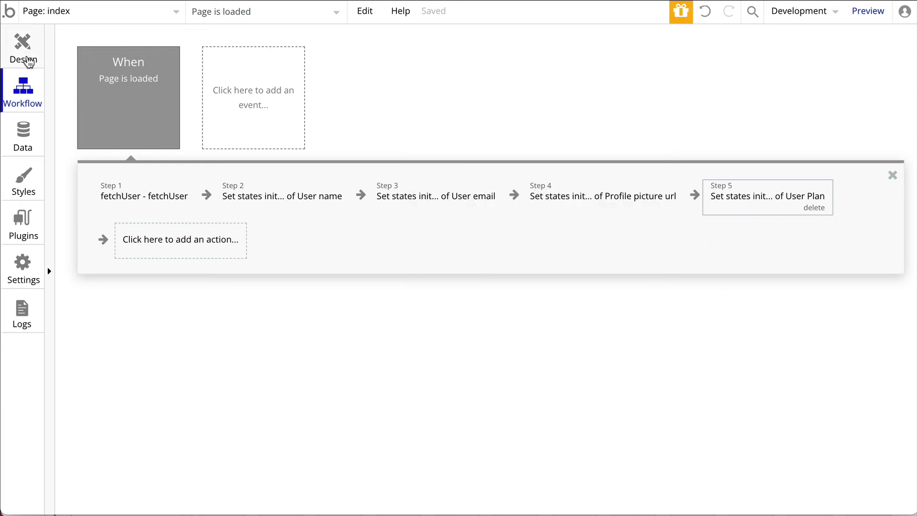
Step: Return to the index page design, deselect the "User Plan" element and launch the page preview
left_click(24, 57)
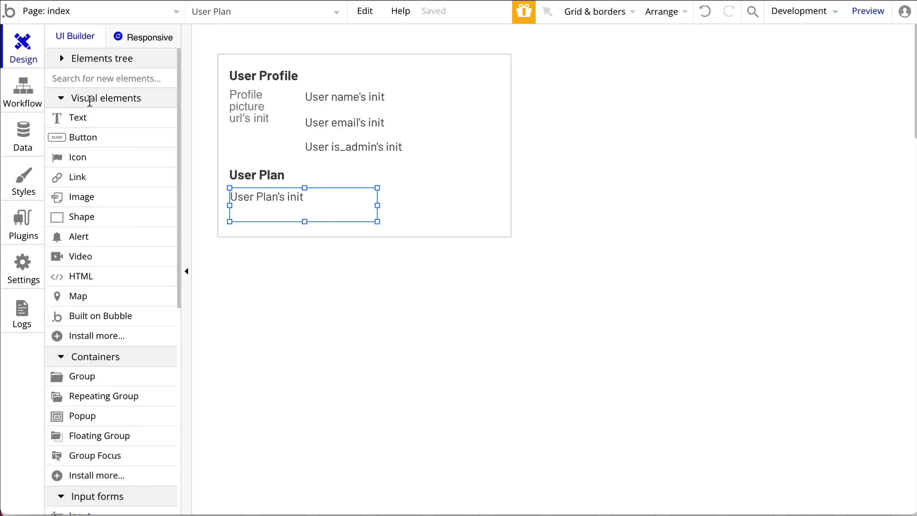
left_click(309, 263)
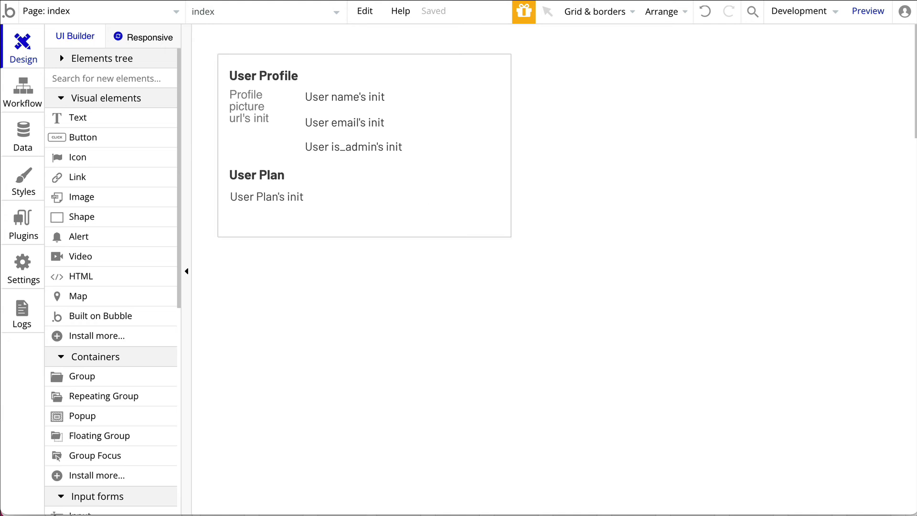
mouse_move(868, 14)
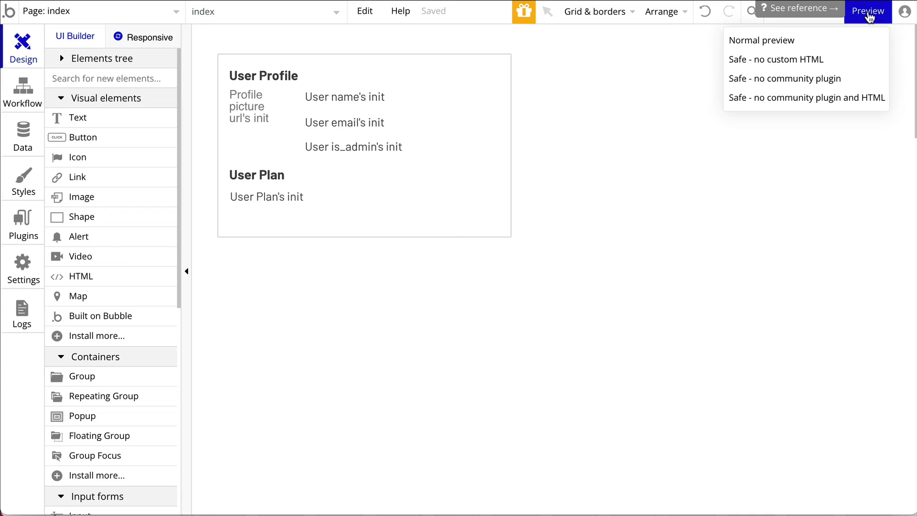
left_click(868, 14)
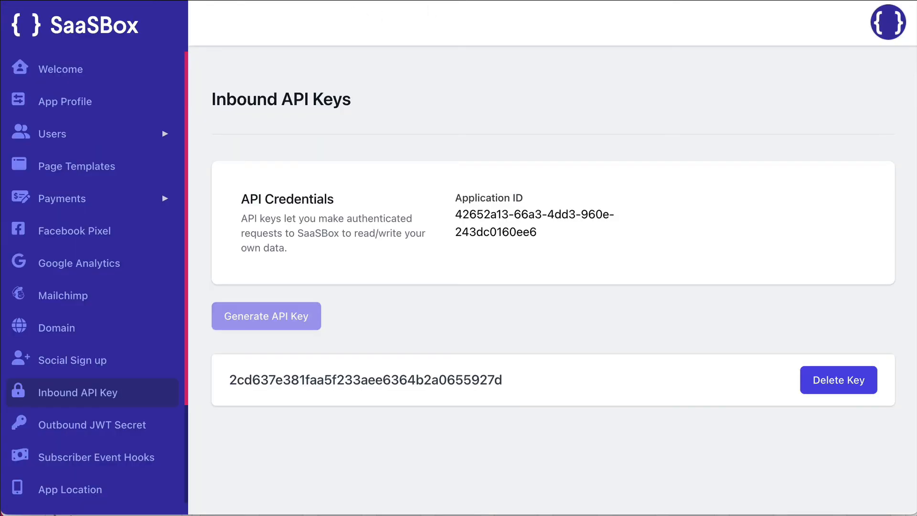
Step: Go to the app's user dashboard from the SaaSBox admin dashboard and copy the one time code shown there
scroll(120, 268, "down", 3)
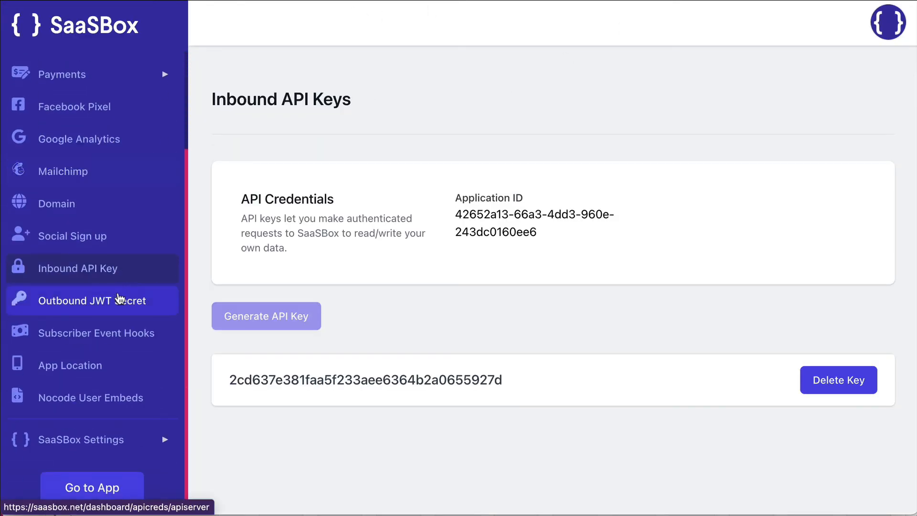
left_click(82, 492)
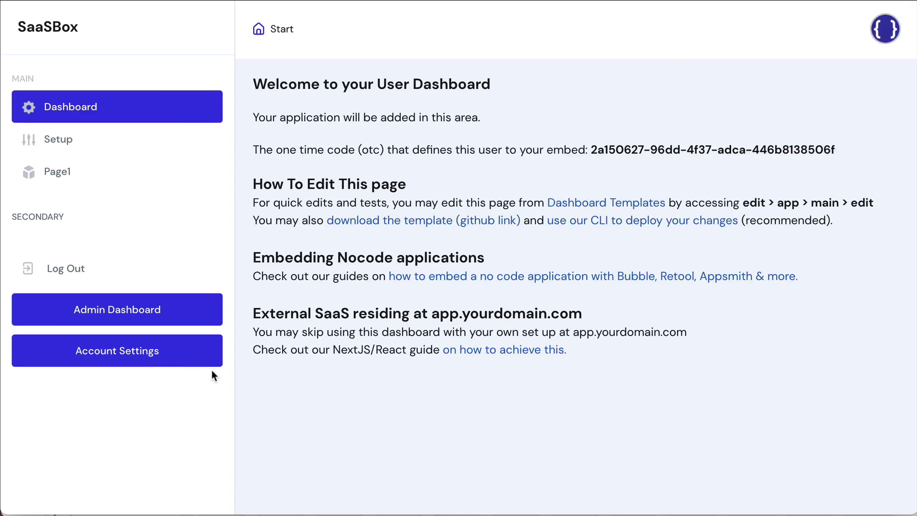
left_click_drag(592, 149, 838, 148)
key("super+c")
right_click(813, 146)
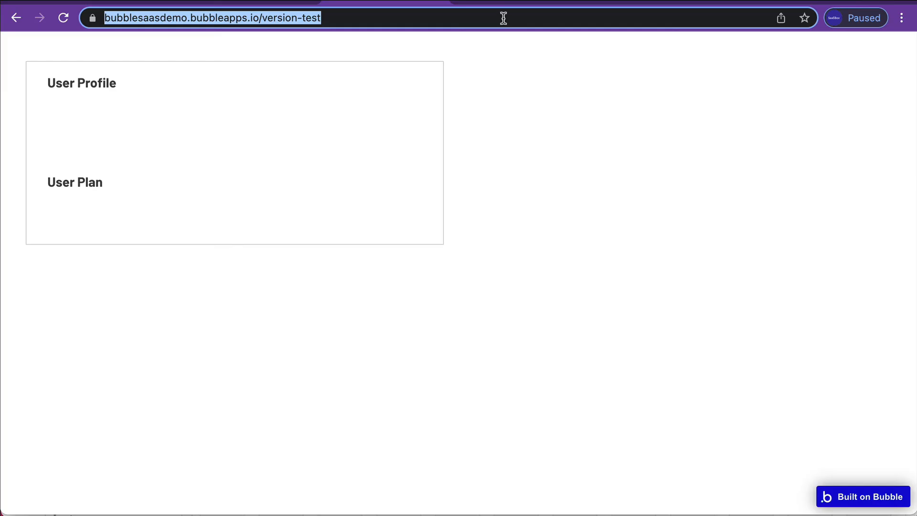
Step: Load the Bubble version-test preview page with an otc URL parameter containing the copied one time code
left_click(504, 18)
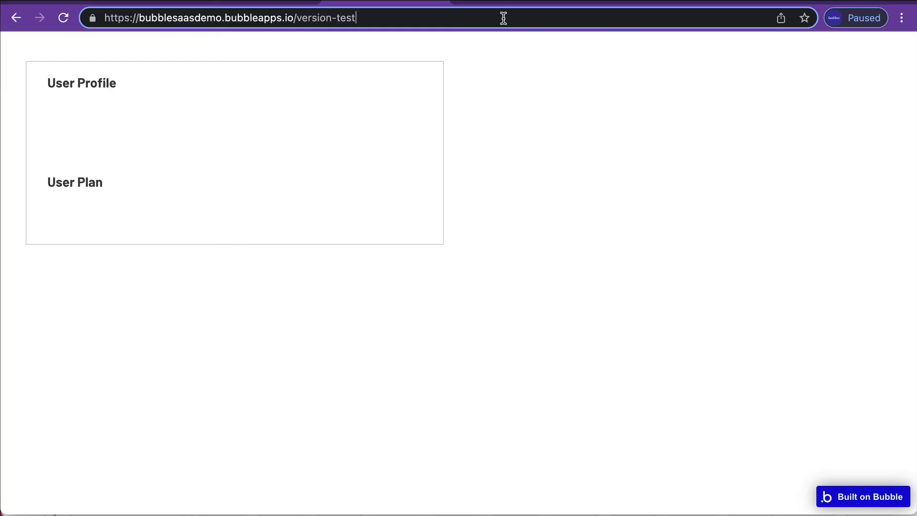
type("?")
key("BackSpace")
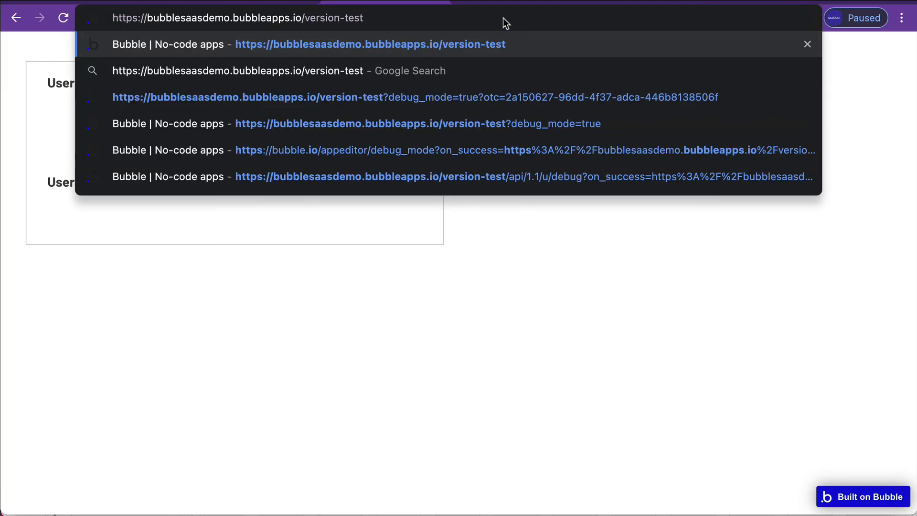
type("?ot")
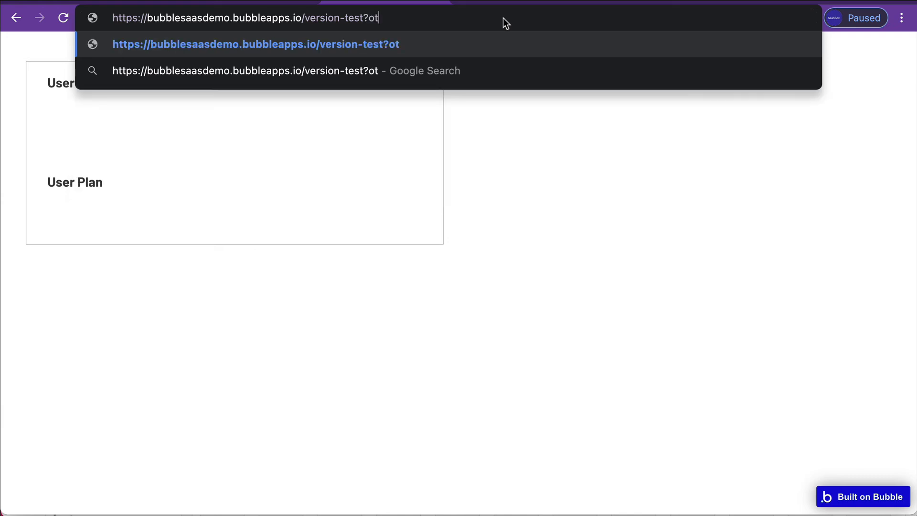
type("c=")
key("super+v")
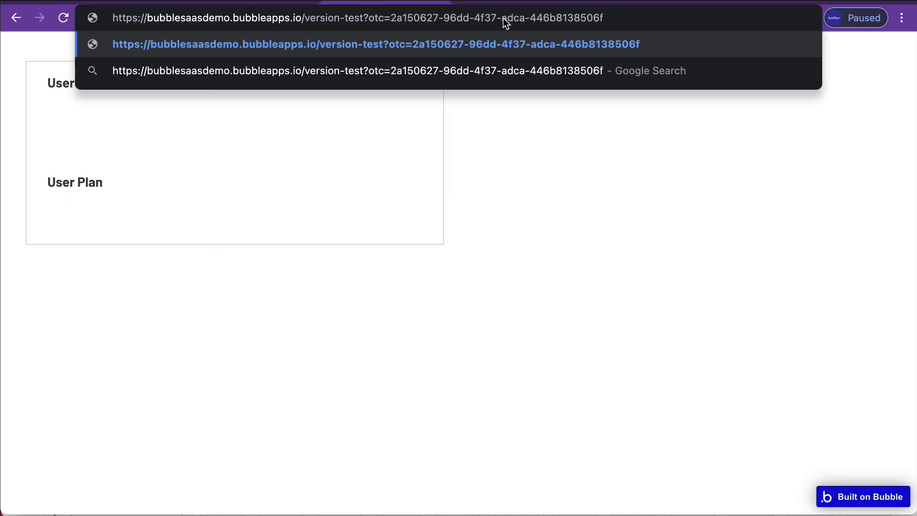
key("Return")
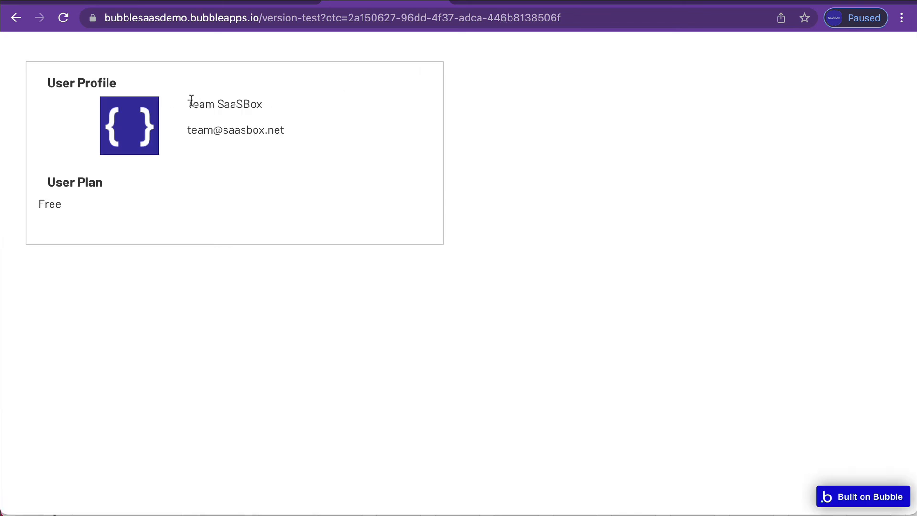
Step: Check the user name, email, profile picture and plan on the previewed page, and reload it
left_click_drag(188, 102, 262, 102)
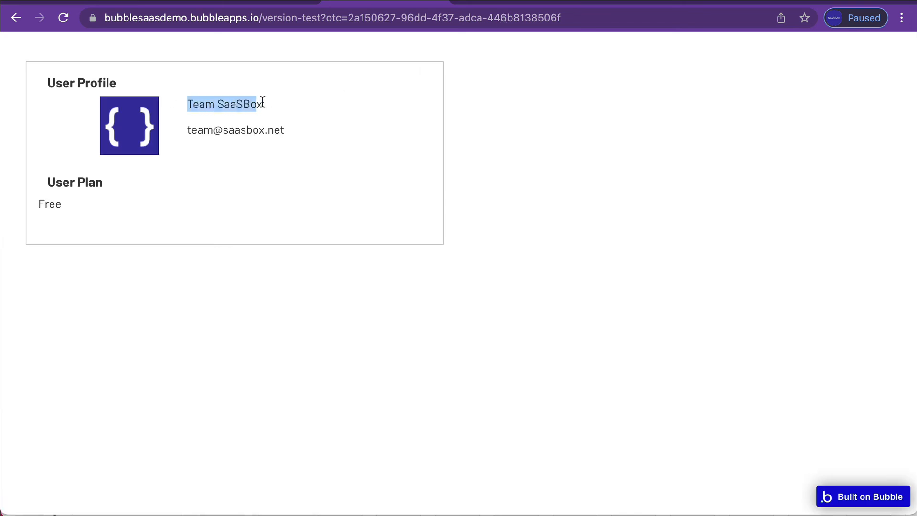
left_click(186, 132)
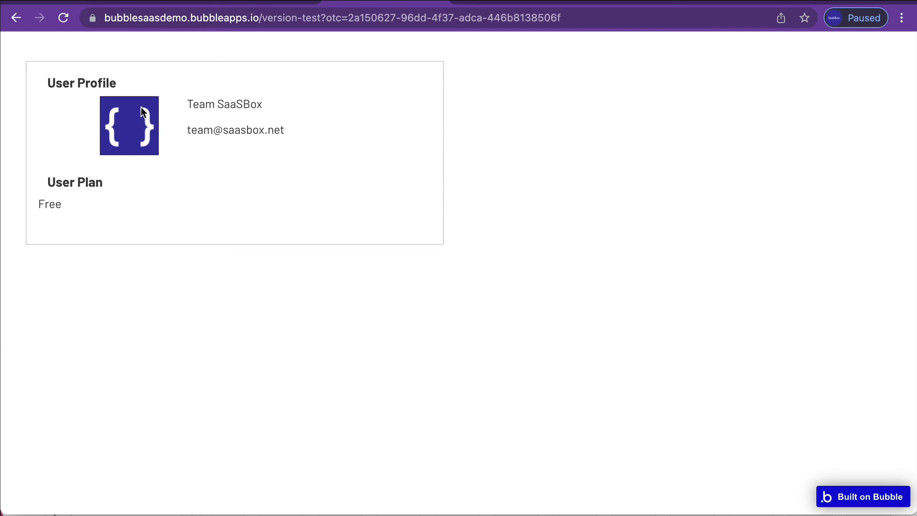
left_click_drag(56, 181, 90, 209)
left_click(94, 209)
key("super+r")
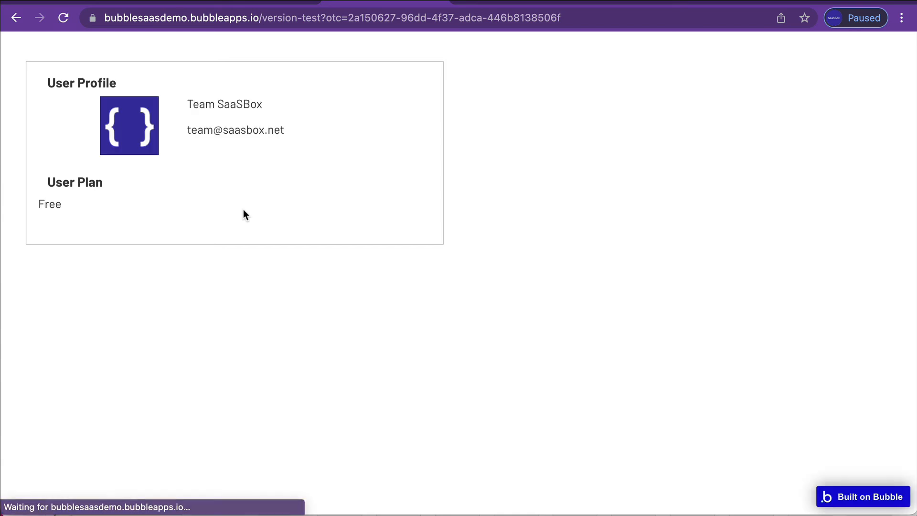
left_click_drag(243, 209, 69, 205)
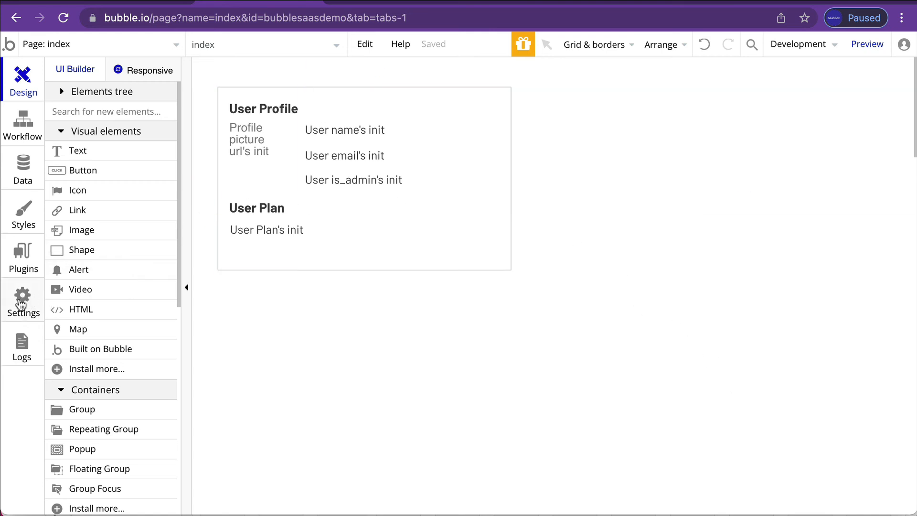
Step: In the Bubble app's general settings, set Application rights to "Everyone can view" and the X-Frame-Options setting to "Allow all iframes"
left_click(23, 298)
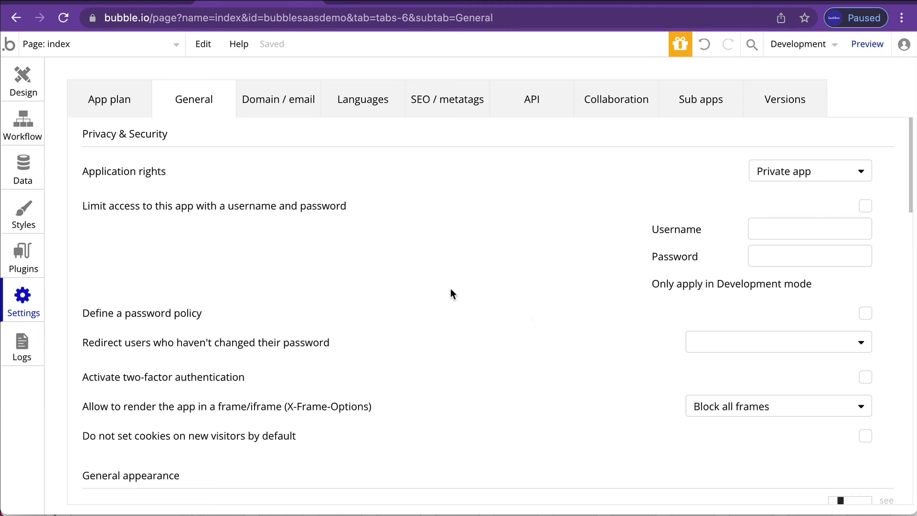
left_click(788, 177)
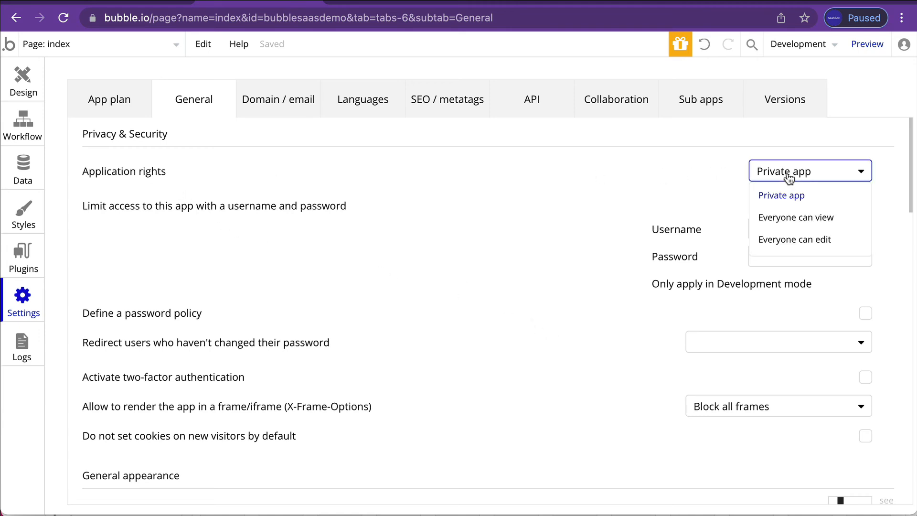
left_click(803, 219)
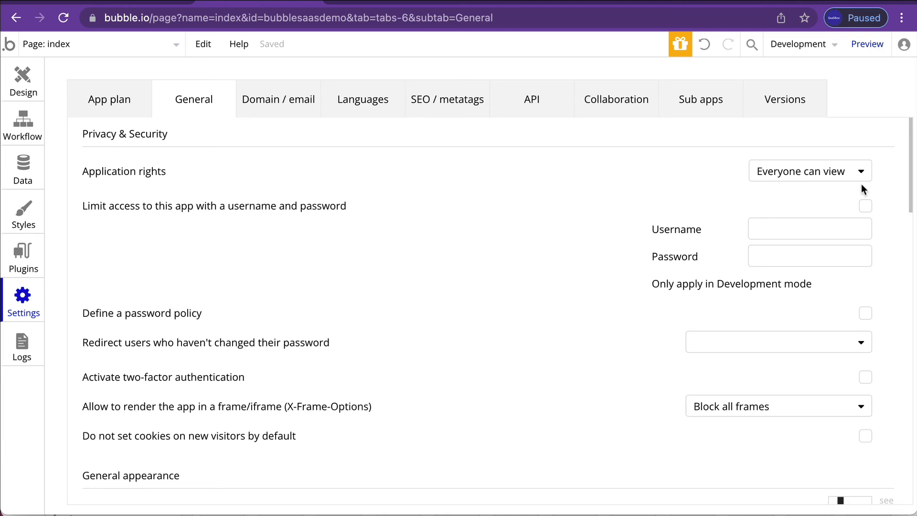
left_click(749, 410)
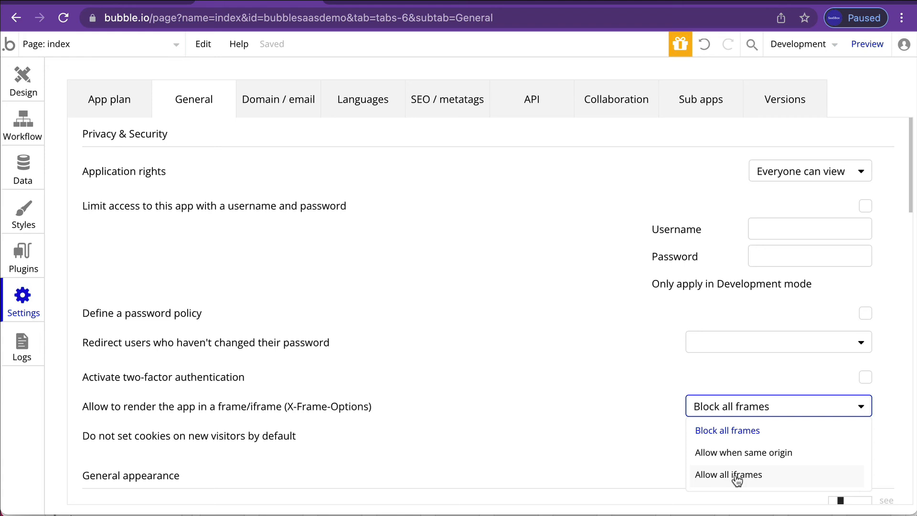
left_click(737, 475)
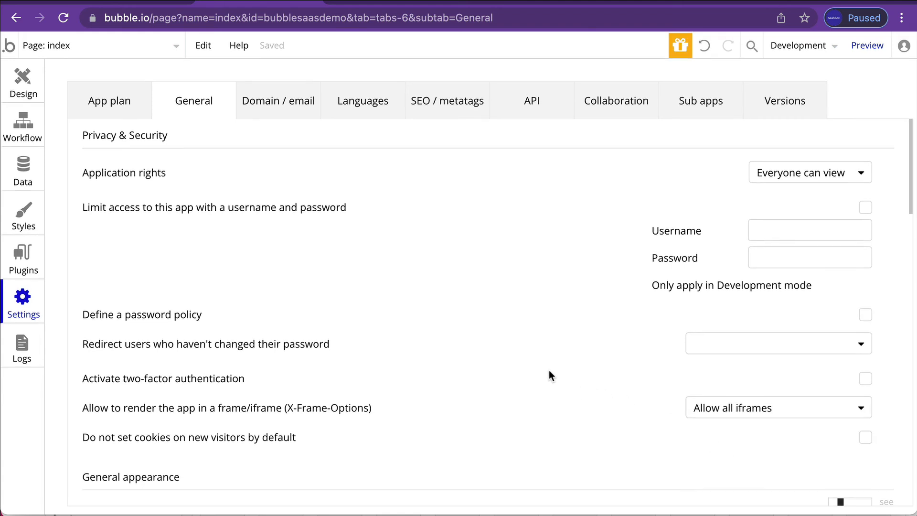
Step: Deploy the current development version of the Bubble app to Live with the description "SaaS Demo with Bubble"
left_click(814, 48)
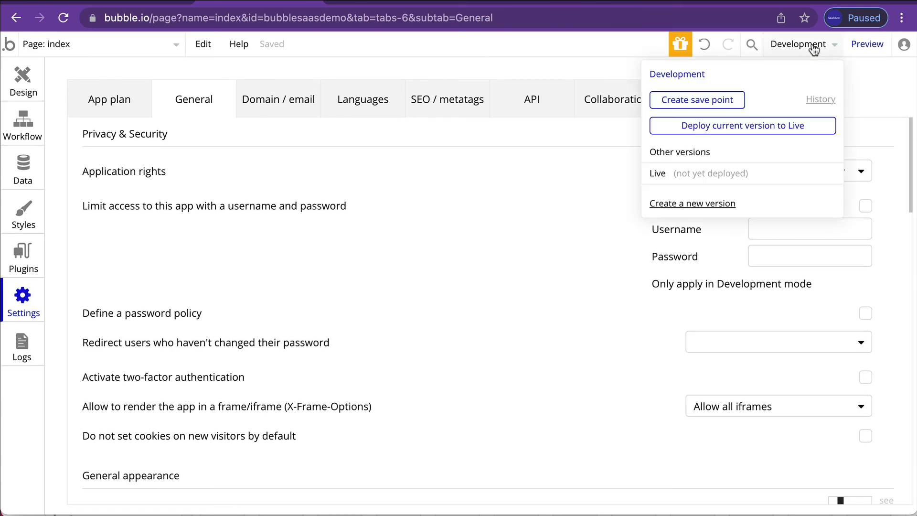
left_click(738, 132)
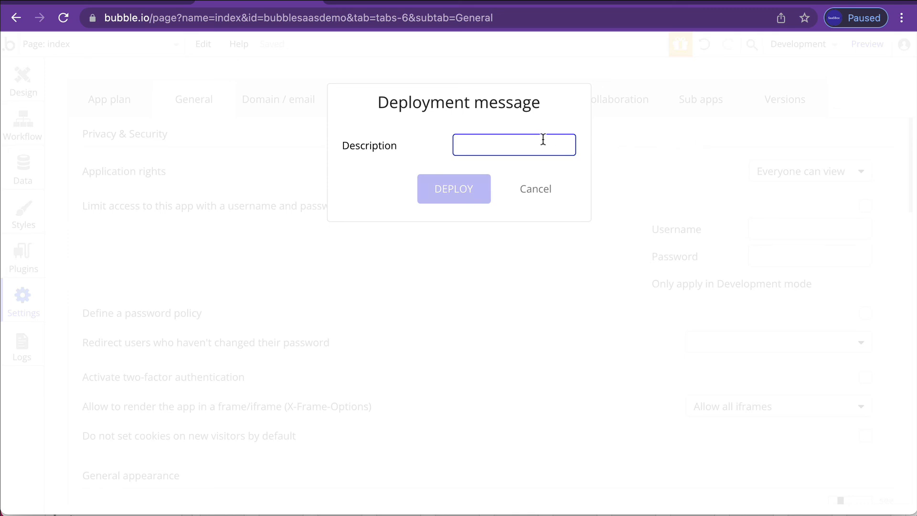
type("SaaS")
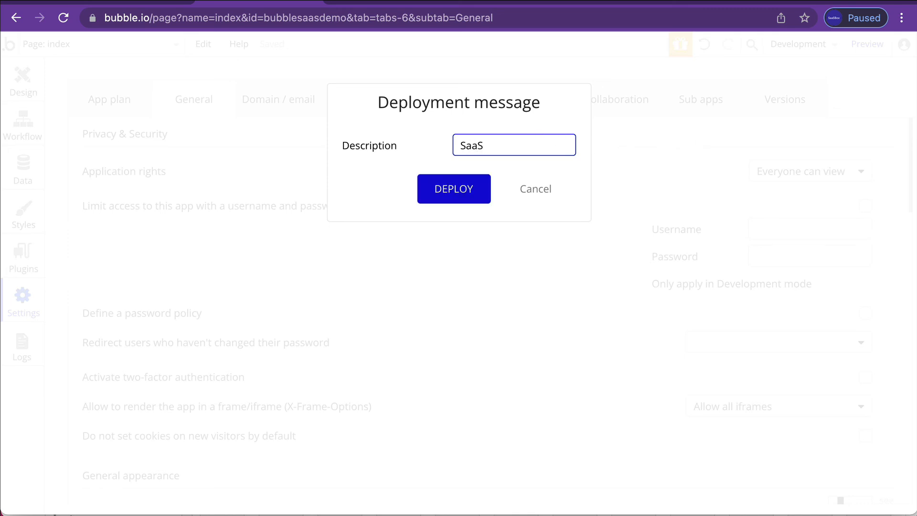
type(" Demo with Bubble")
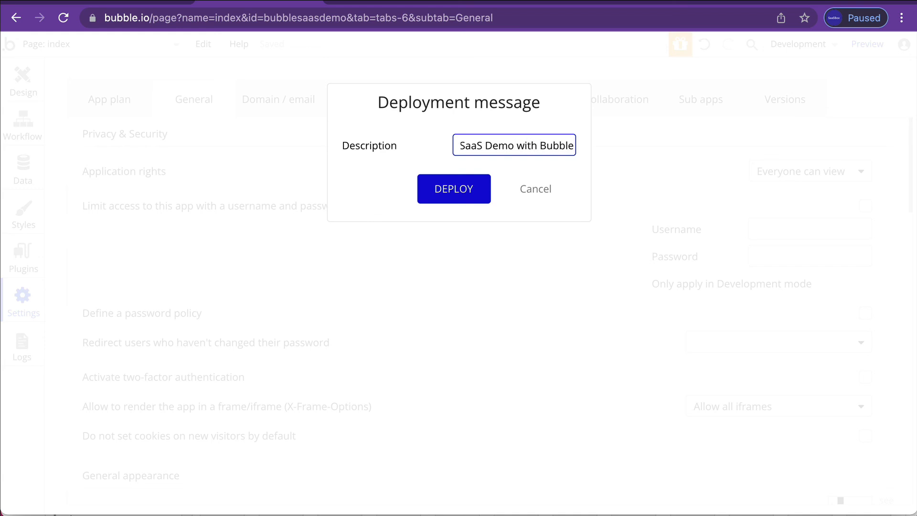
left_click(456, 195)
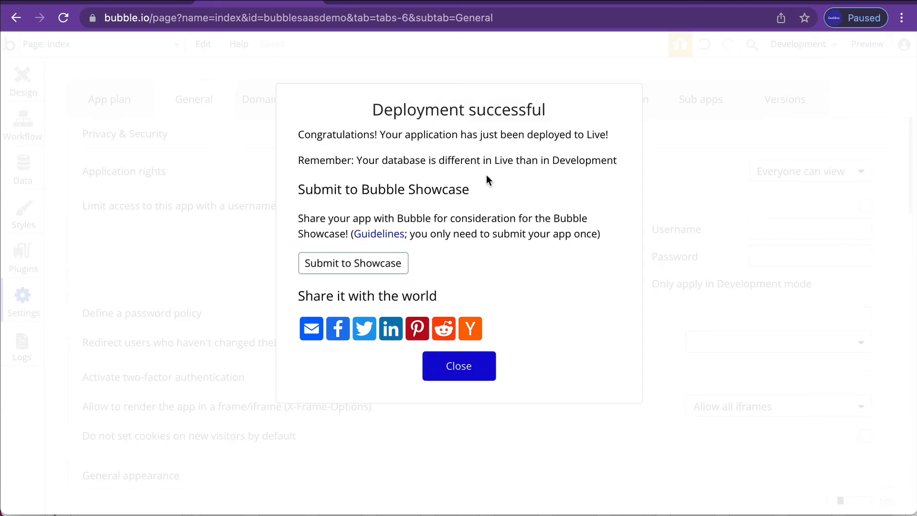
left_click(471, 370)
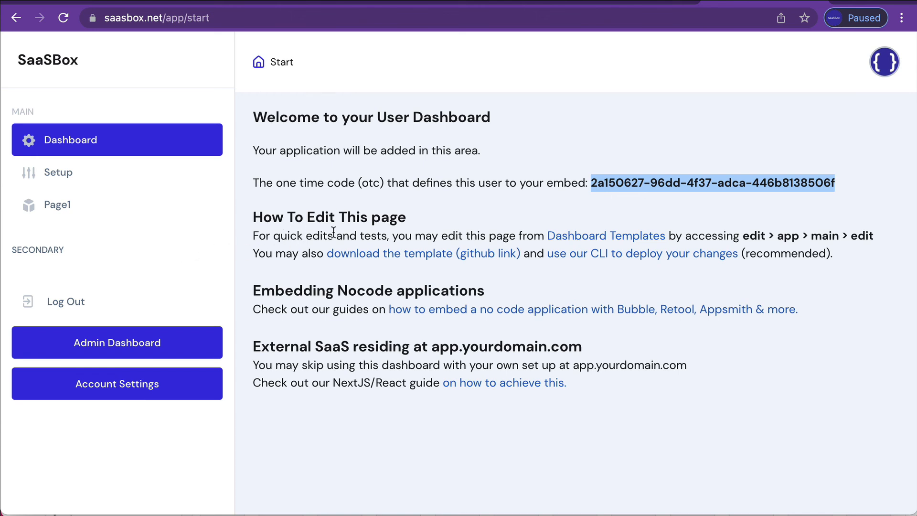
Step: From the SaaSBox user dashboard, go to the templates and open the live Default template's app main page for editing
left_click(605, 243)
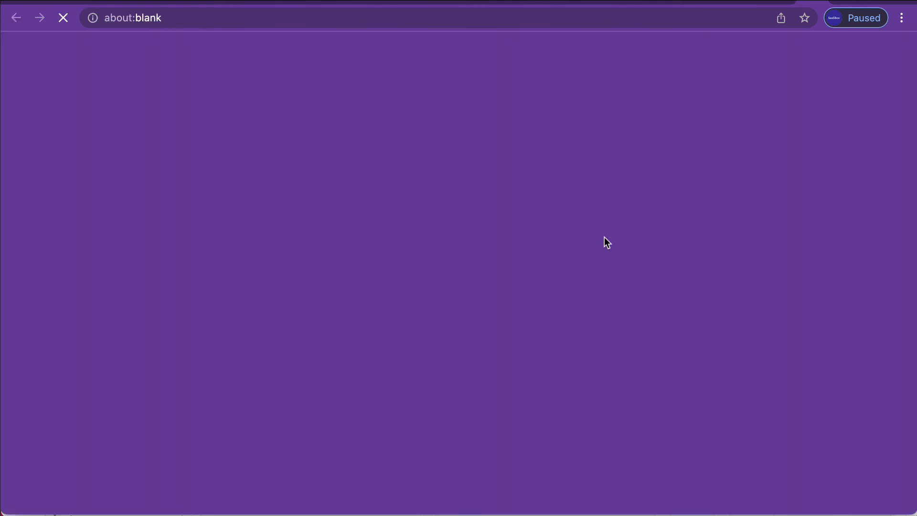
scroll(551, 277, "down", 1)
scroll(551, 294, "down", 5)
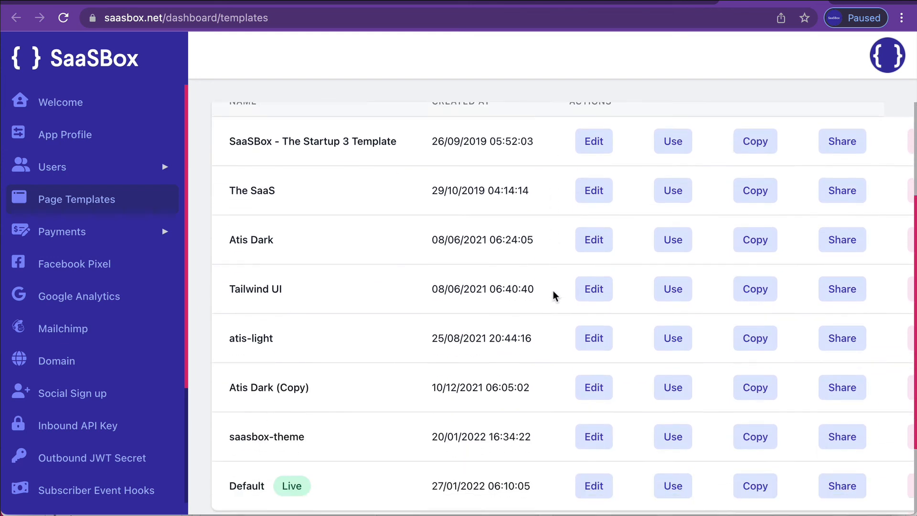
left_click(595, 398)
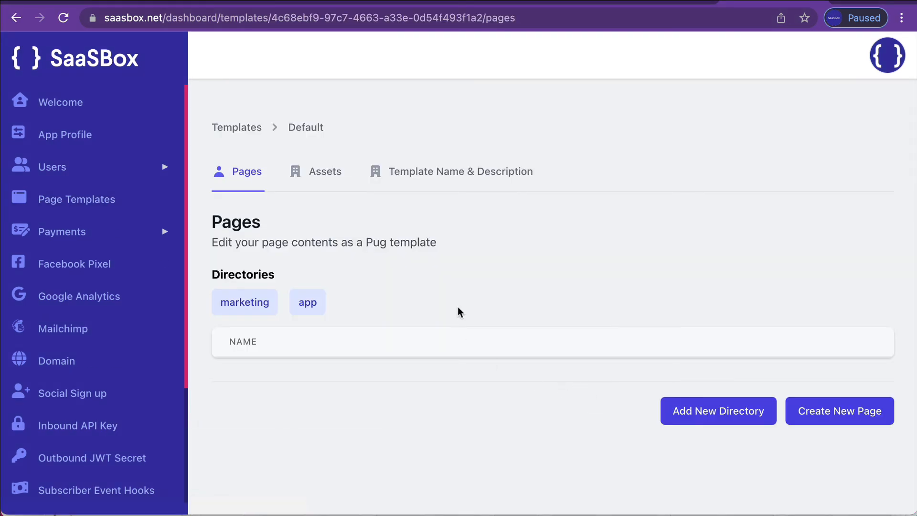
left_click(311, 302)
scroll(498, 350, "down", 2)
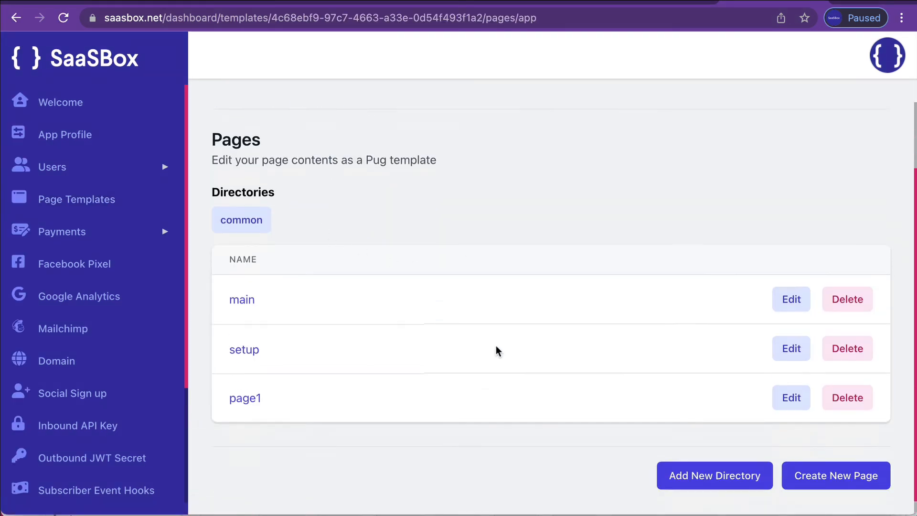
left_click(786, 289)
scroll(526, 318, "down", 7)
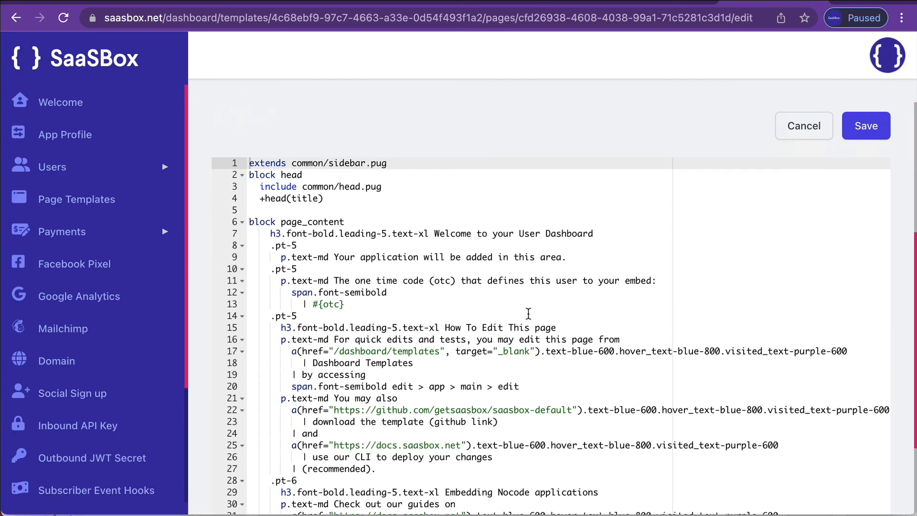
scroll(527, 315, "down", 1)
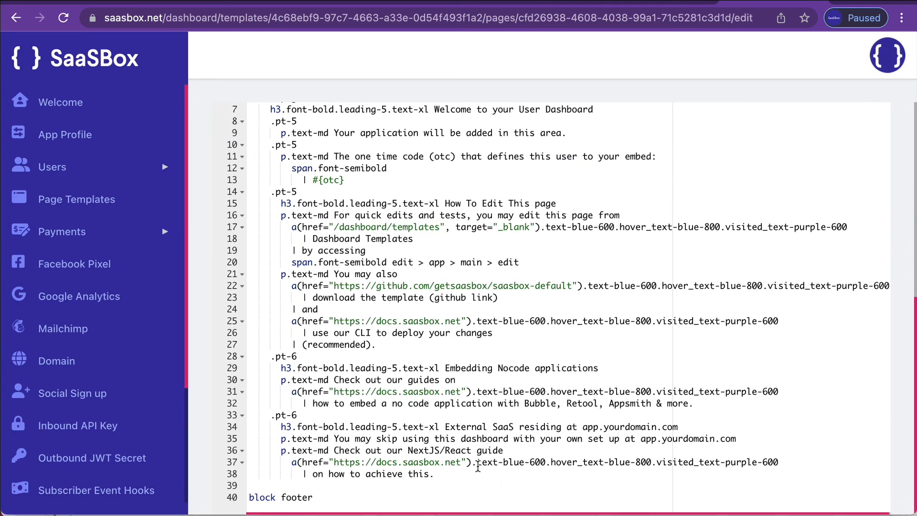
scroll(474, 473, "up", 1)
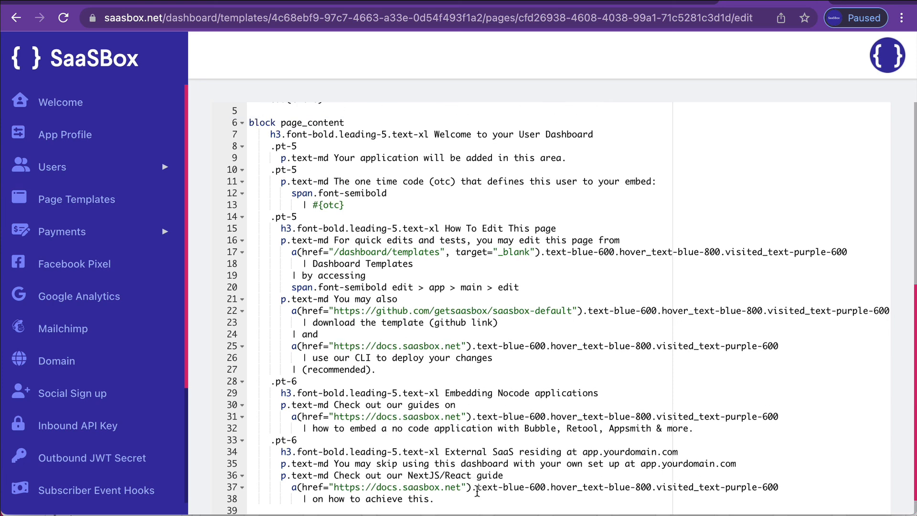
Step: Delete the content below the "How To Edit This page" heading down to the footer block, and reword the heading as "Bubble Embed Demo"
left_click(468, 498)
left_click_drag(469, 498, 283, 243)
key("BackSpace")
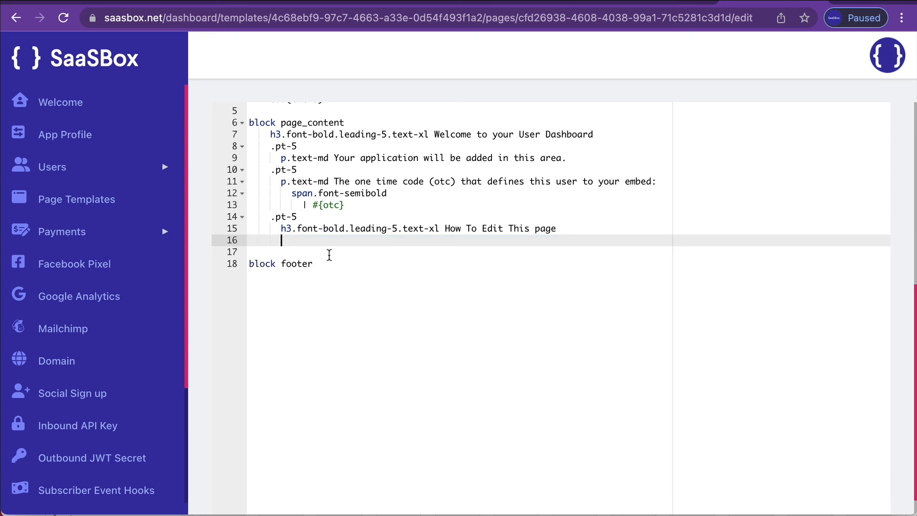
left_click_drag(444, 228, 557, 227)
type("Bubble")
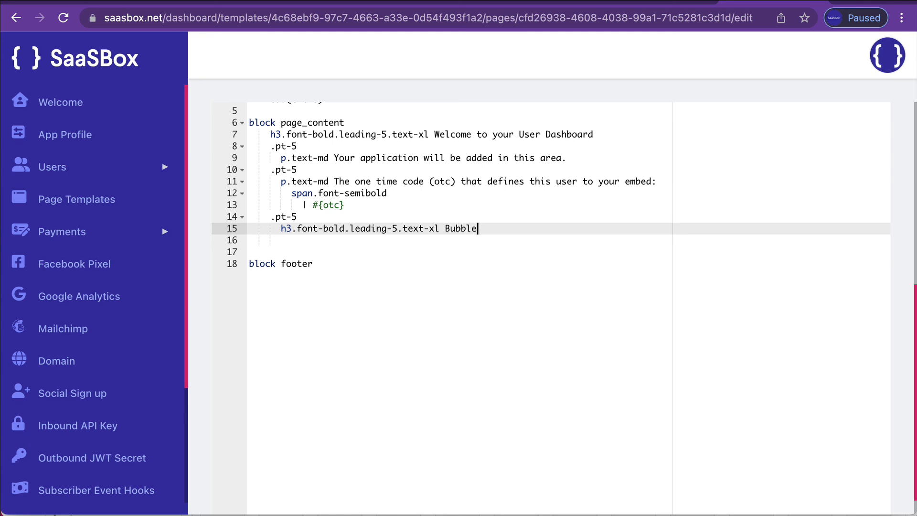
type(" Embed Demo")
key("Return")
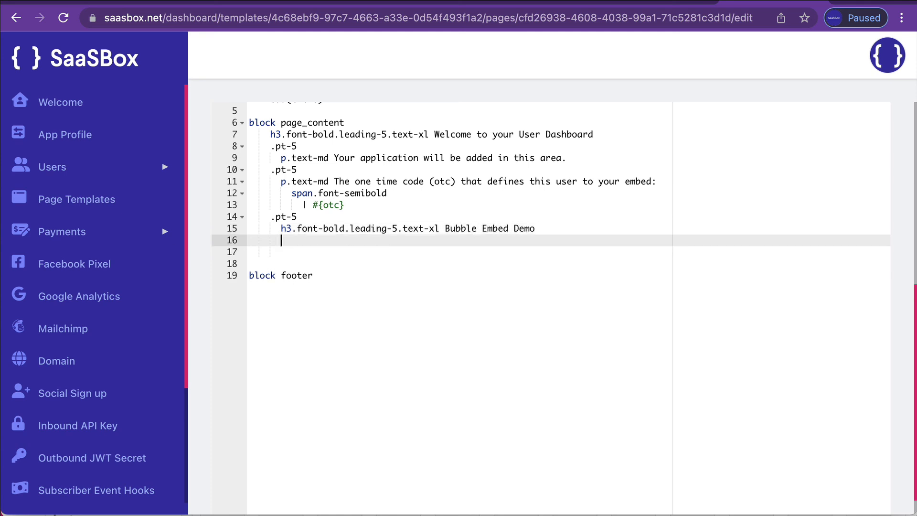
type("iframe(src=\"")
type("https://bubblesaasdemo.bubbleapps.io/")
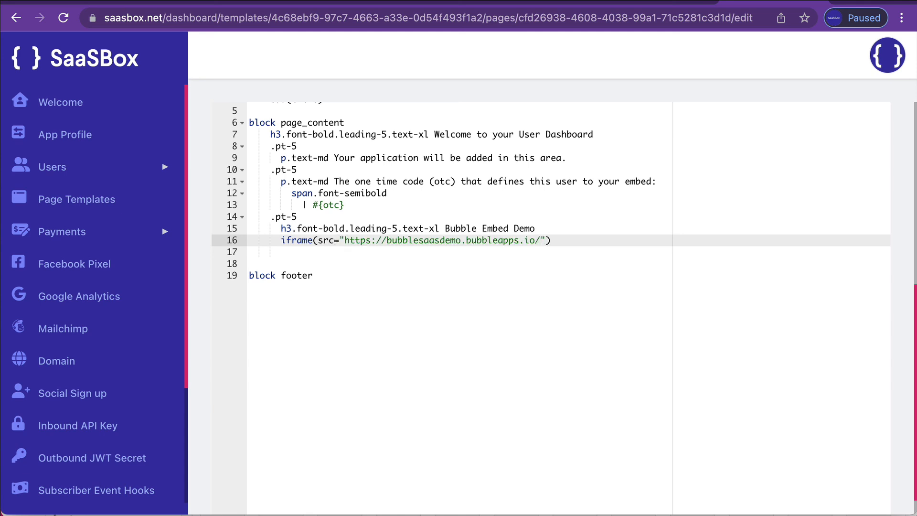
type(", wit")
key("BackSpace")
type("dth=\"800\", height")
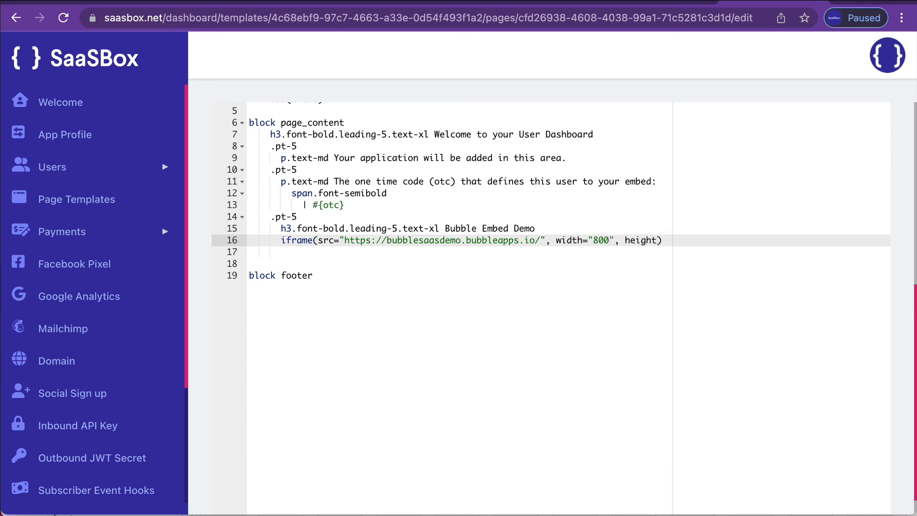
type("=\"800")
left_click(540, 240)
key("BackSpace")
type("?otc")
type("=\"800")
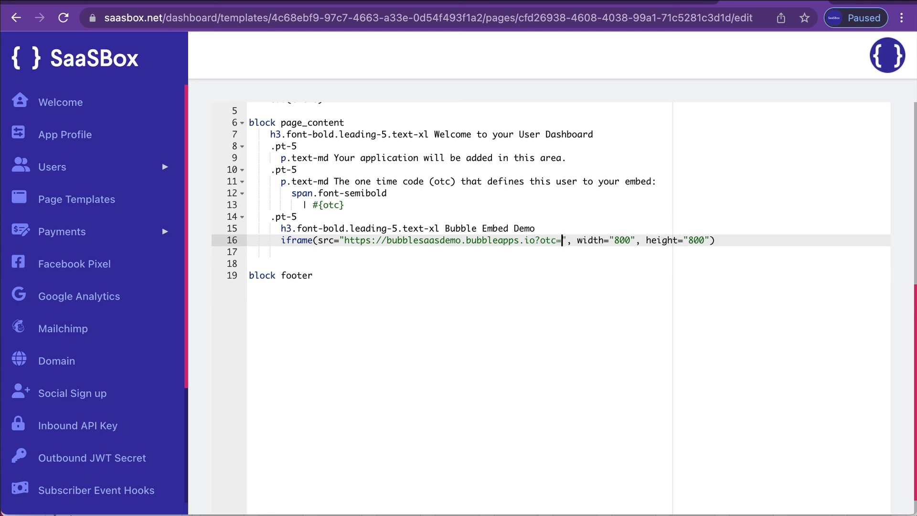
key("Right")
type("+otc")
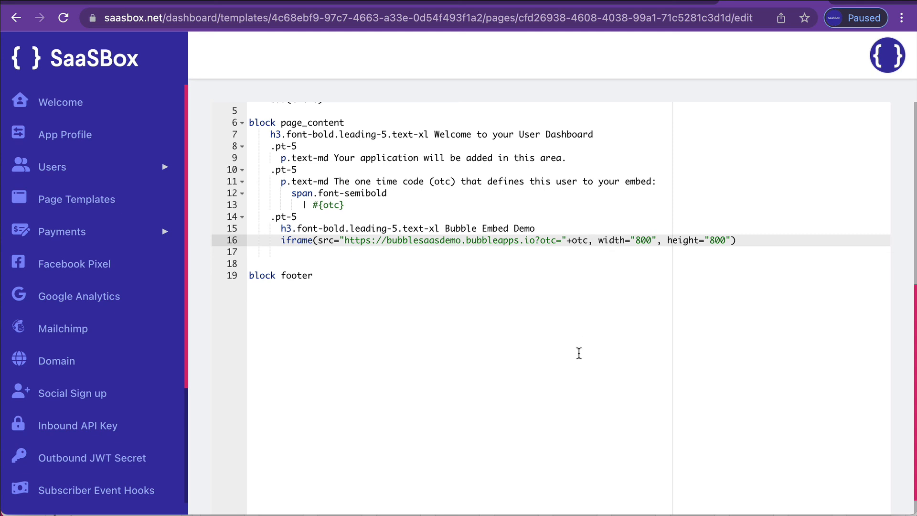
Step: Save the main page template and go to the app to check the embedded Bubble page
scroll(576, 350, "down", 1)
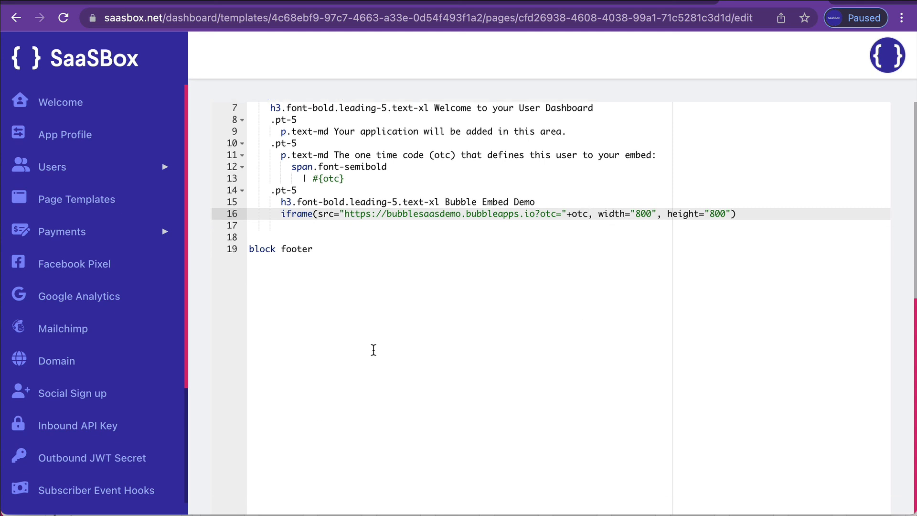
scroll(605, 313, "up", 3)
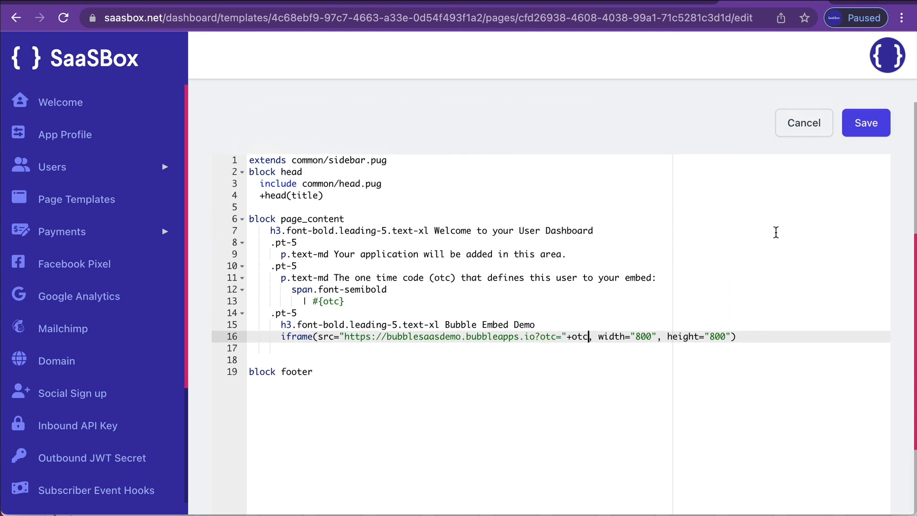
left_click(865, 121)
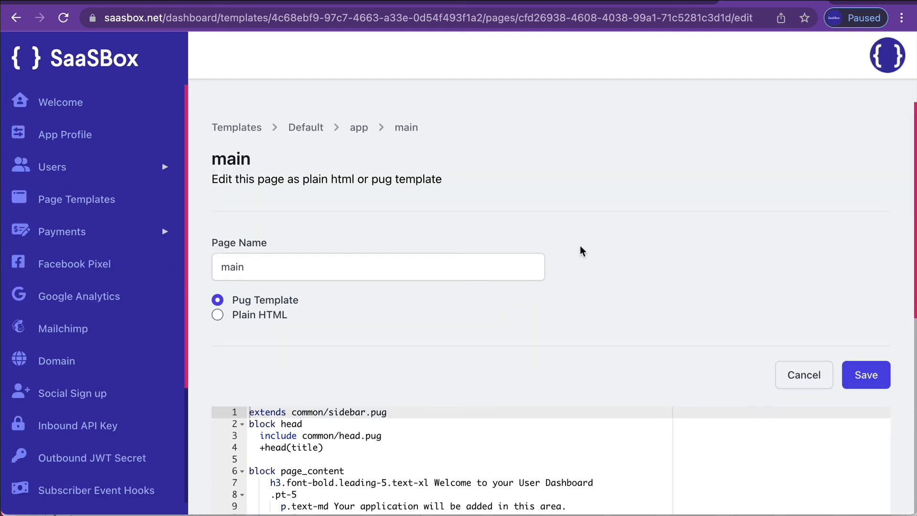
scroll(28, 421, "down", 4)
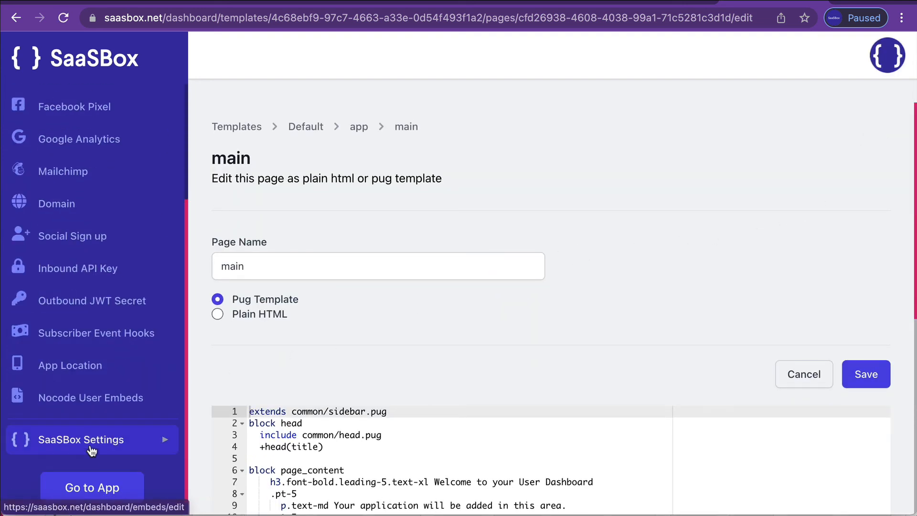
left_click(97, 488)
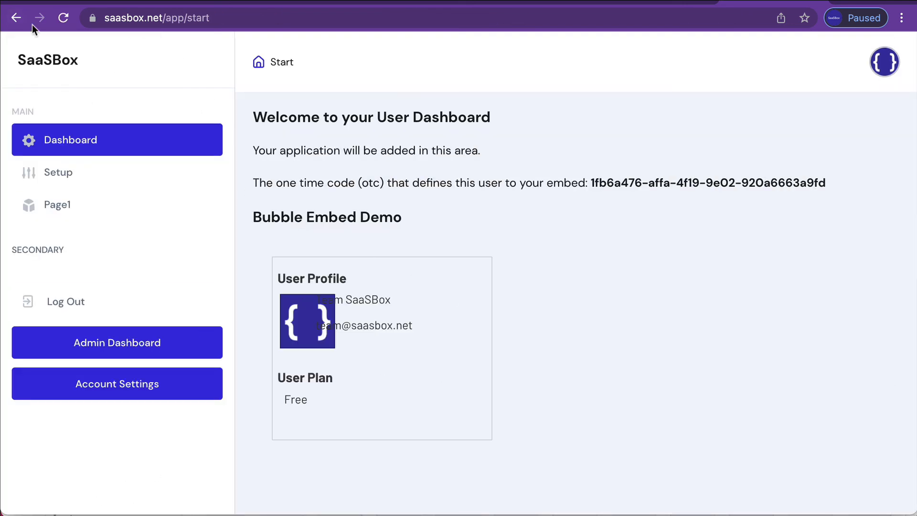
Step: Return to the main page template, set the iframe width to "1200" and save the page
left_click(16, 18)
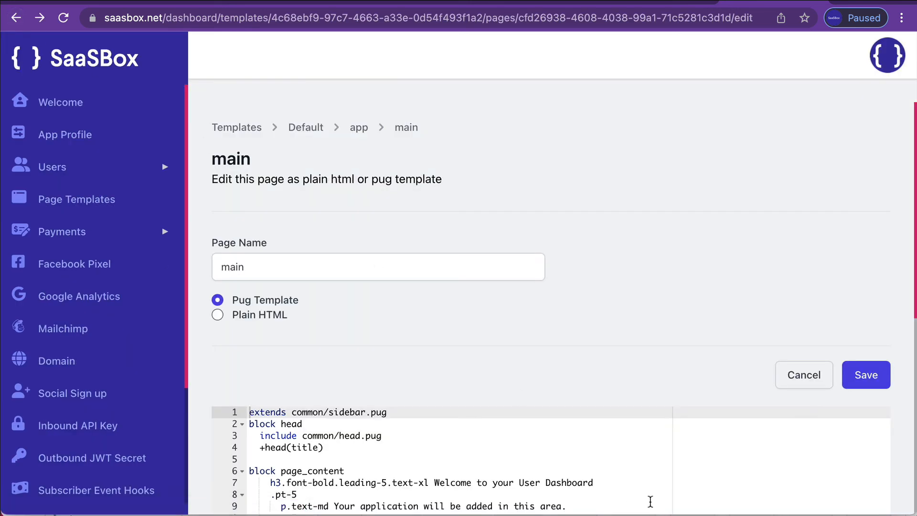
scroll(633, 475, "down", 6)
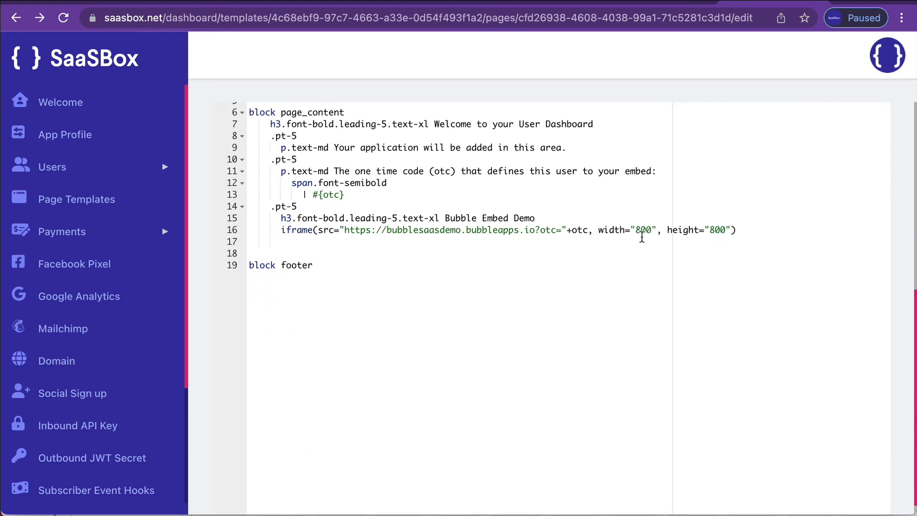
left_click(640, 230)
key("BackSpace")
type("12")
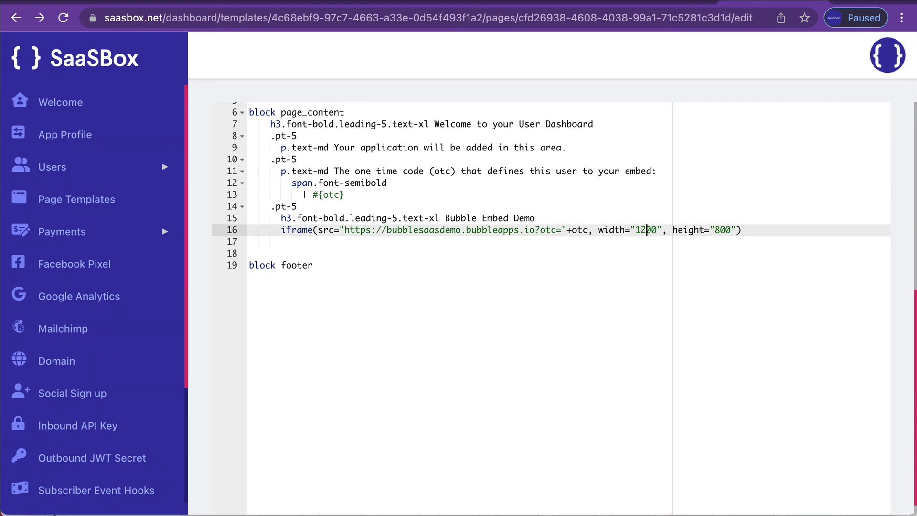
scroll(375, 239, "up", 3)
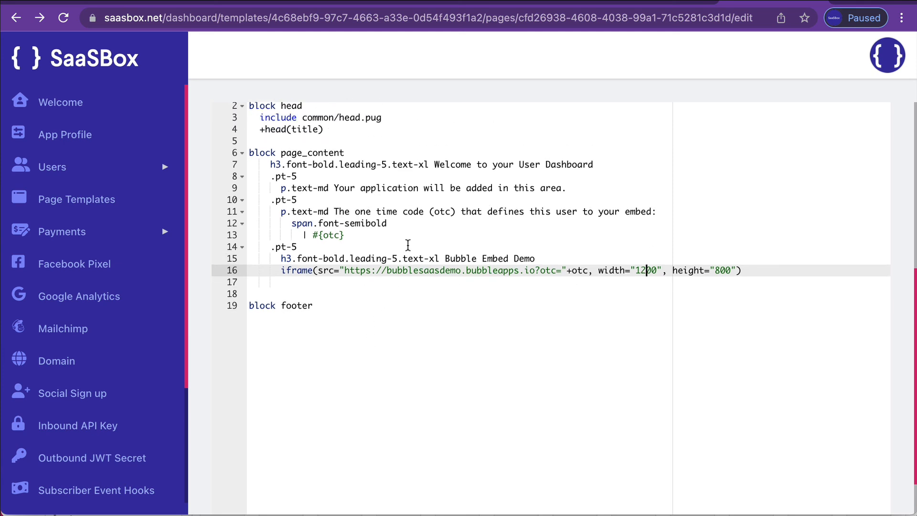
left_click(874, 146)
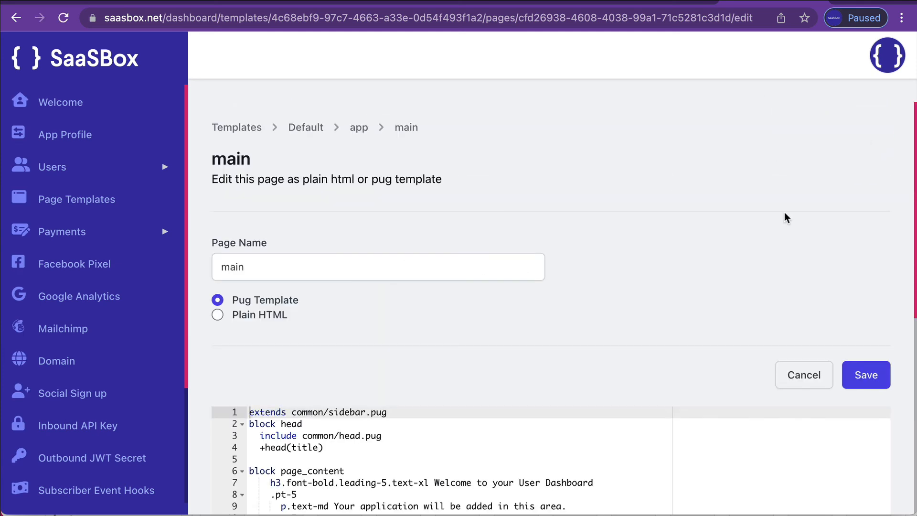
Step: Go to the app again and check the user profile and plan in the Bubble embed
scroll(116, 381, "down", 2)
scroll(116, 381, "down", 2)
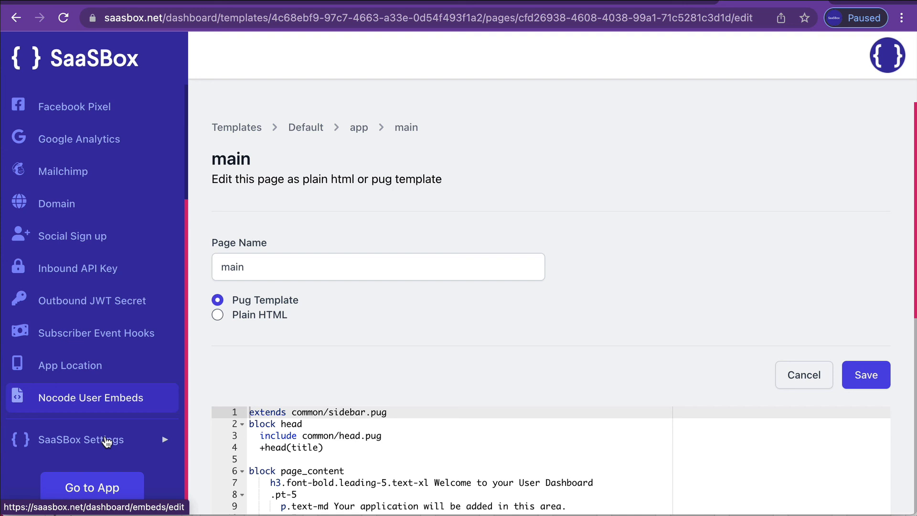
left_click(102, 485)
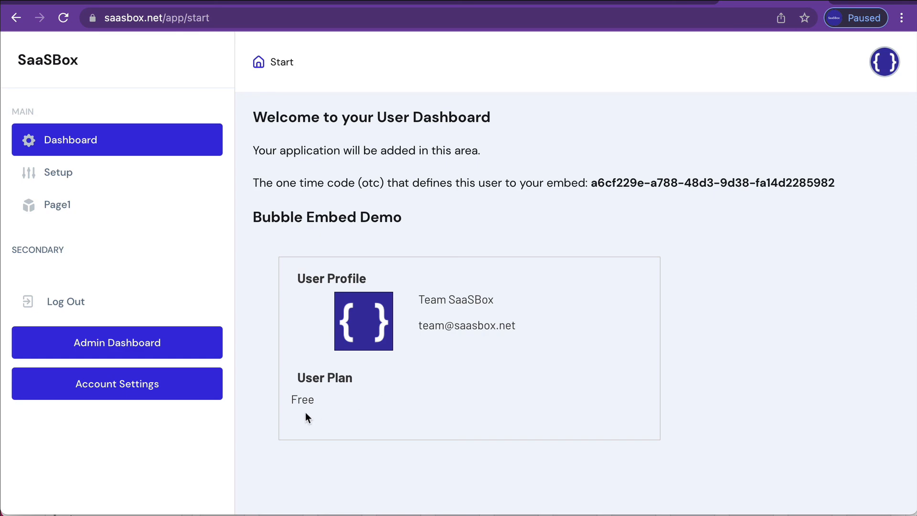
left_click_drag(316, 401, 278, 402)
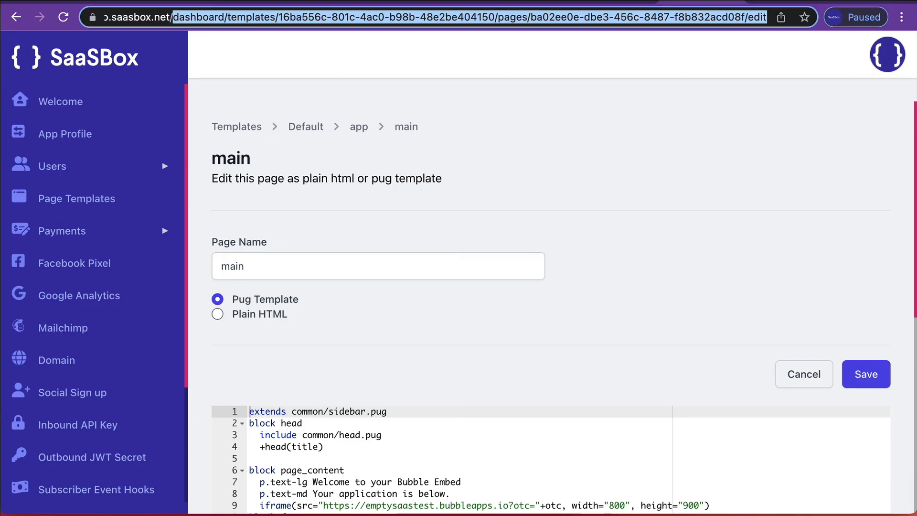
key("ctrl+l")
type("https://bubbledemo.saasbox.net")
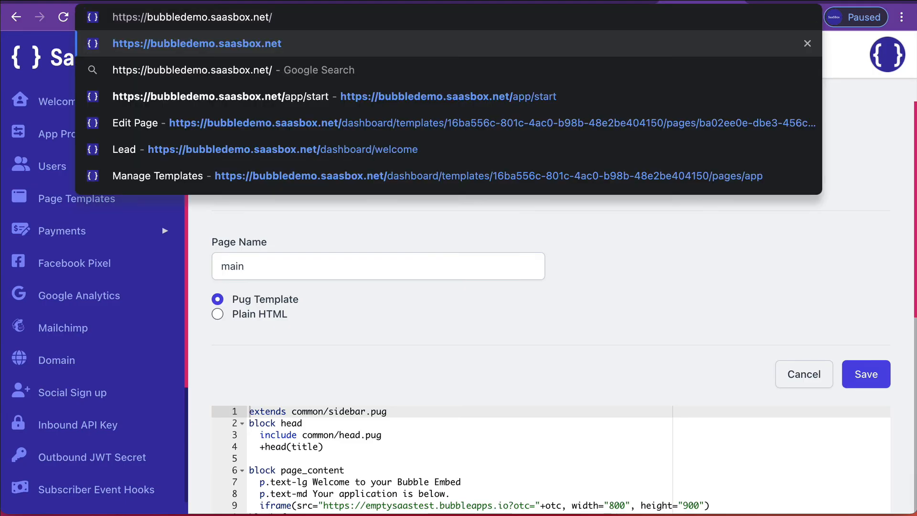
key("Return")
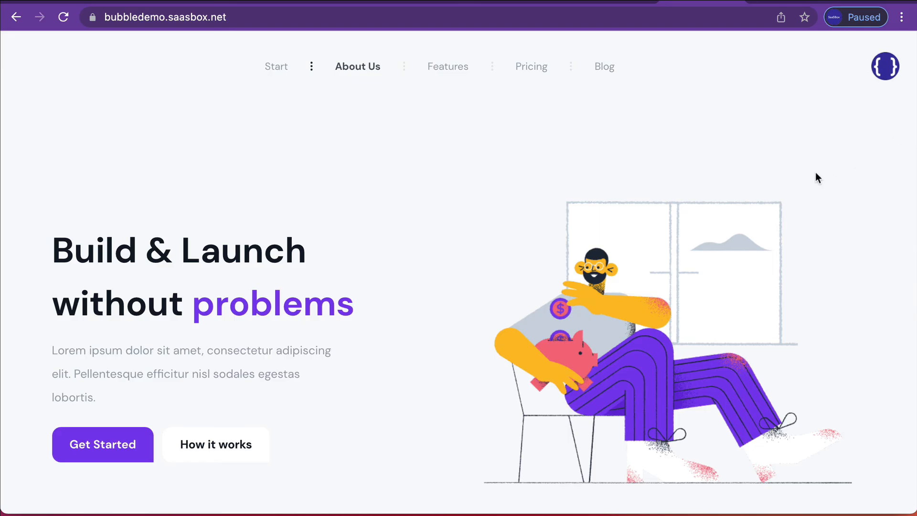
left_click(886, 65)
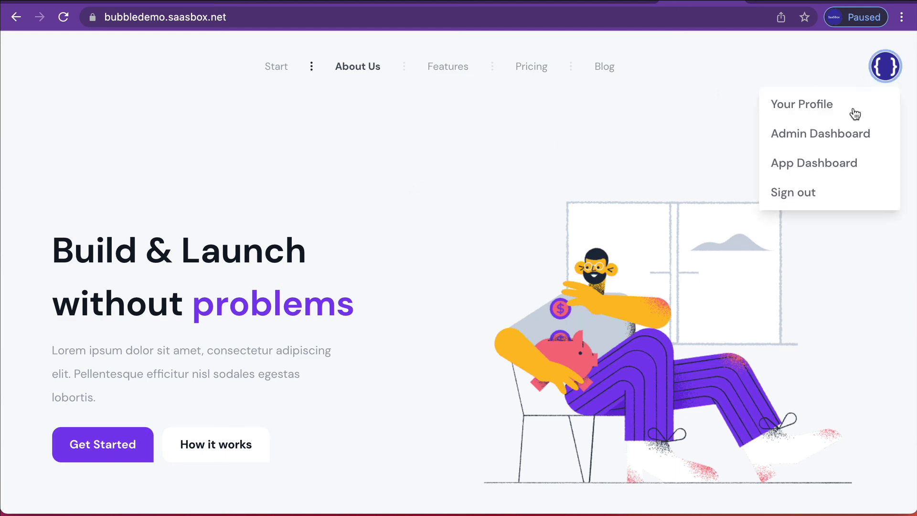
left_click(850, 136)
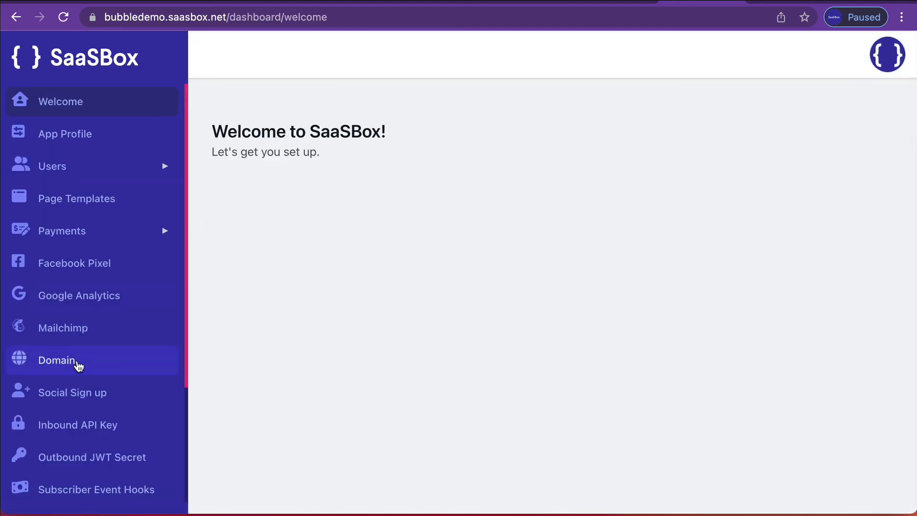
Step: Open the demo site's application from its admin dashboard to view the finished Bubble embed
scroll(57, 365, "down", 3)
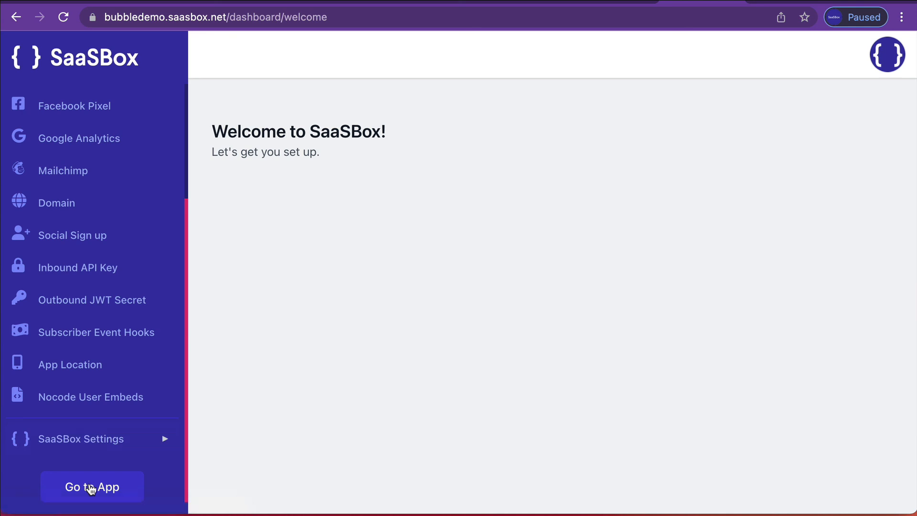
left_click(892, 53)
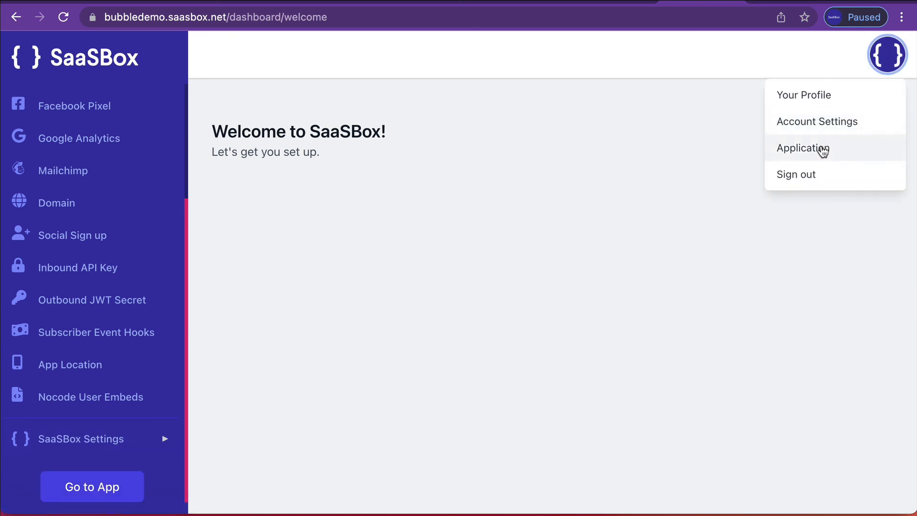
left_click(823, 150)
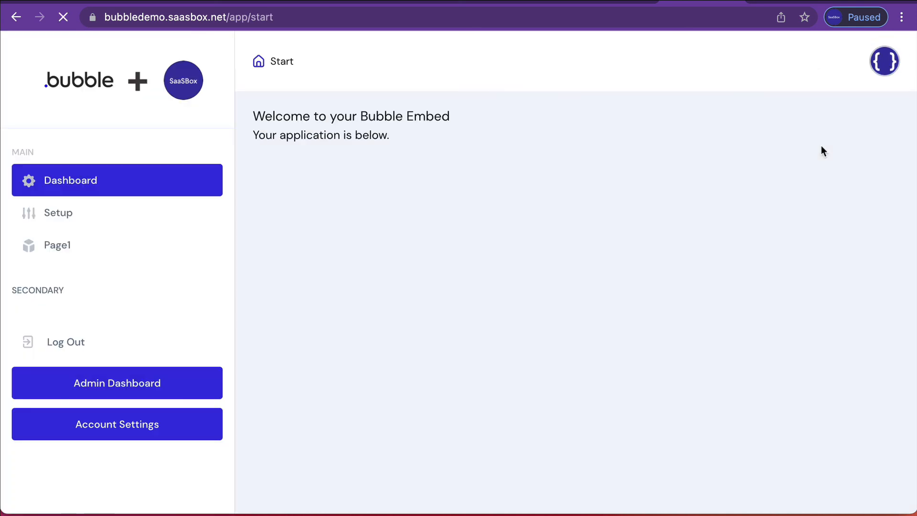